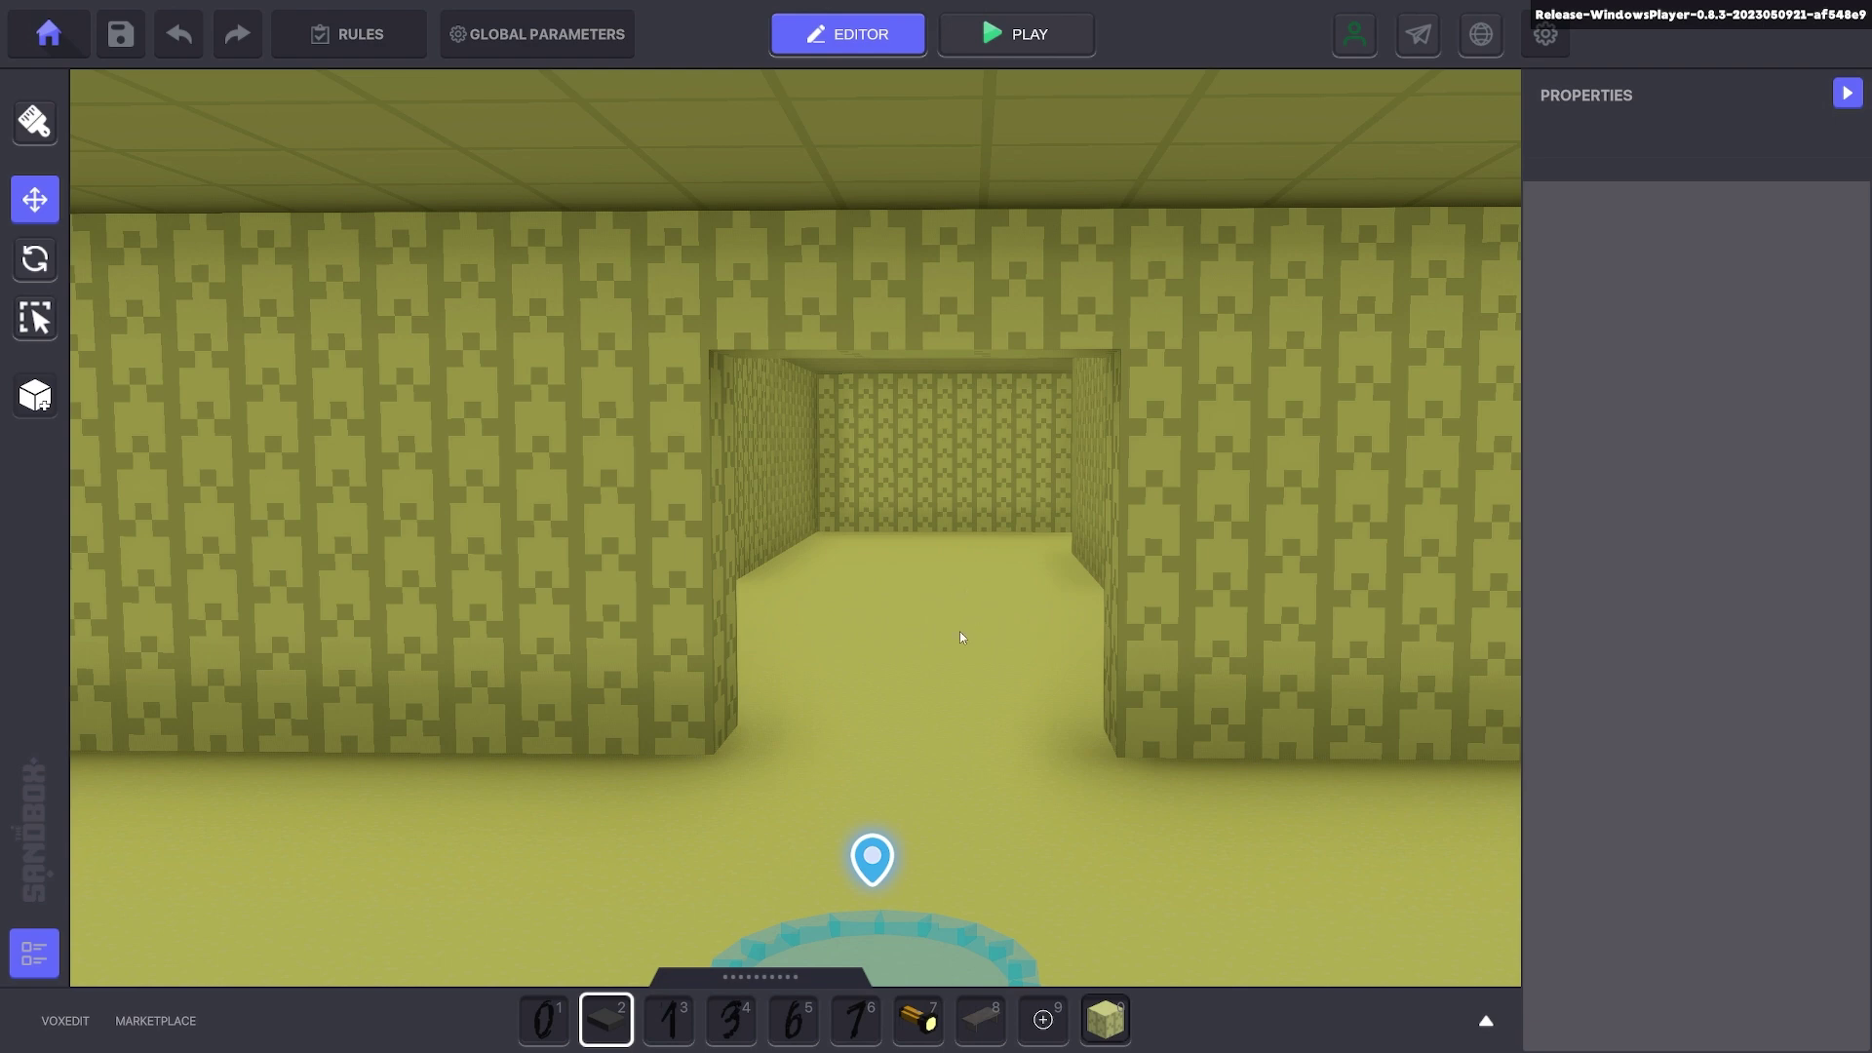
- Place a Grey Numpad on the floor of the room beyond the doorway
{"action": "scroll", "coordinate": [959, 638], "scroll_direction": "up", "scroll_amount": 5}
{"action": "left_click", "coordinate": [606, 1019]}
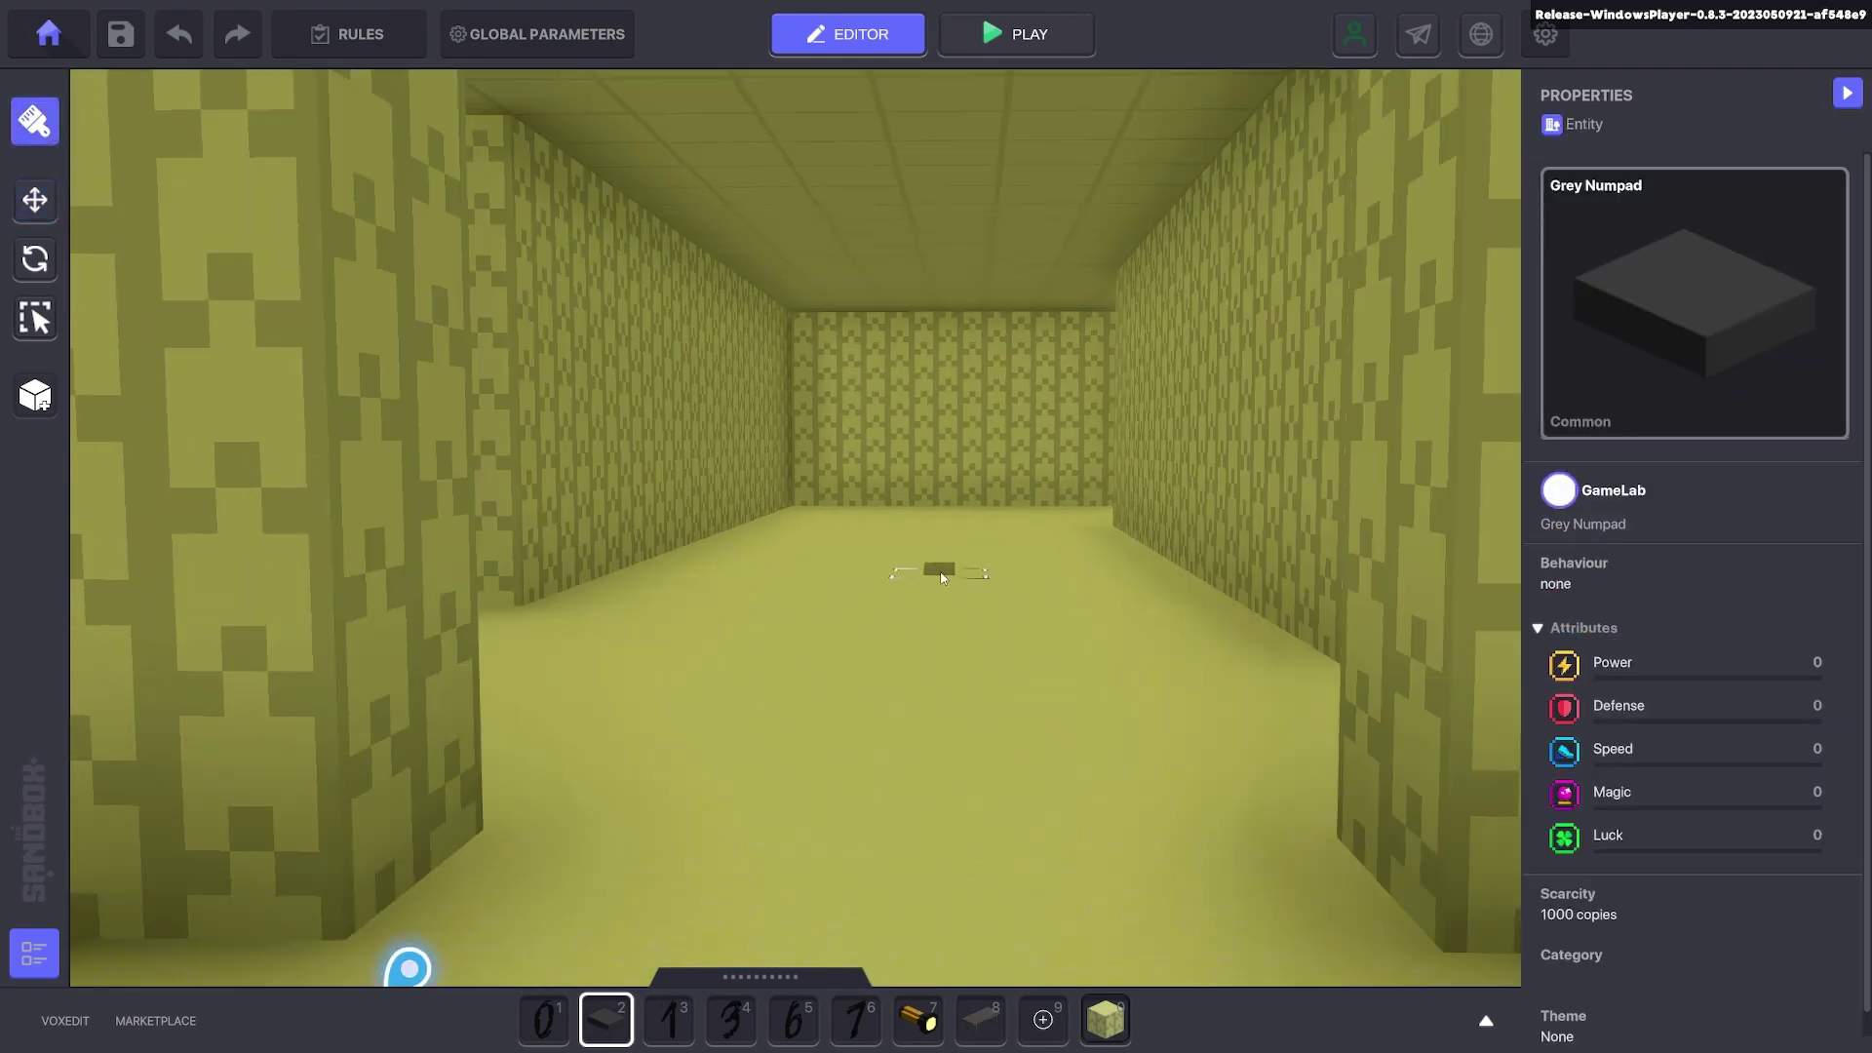
{"action": "left_click", "coordinate": [34, 200]}
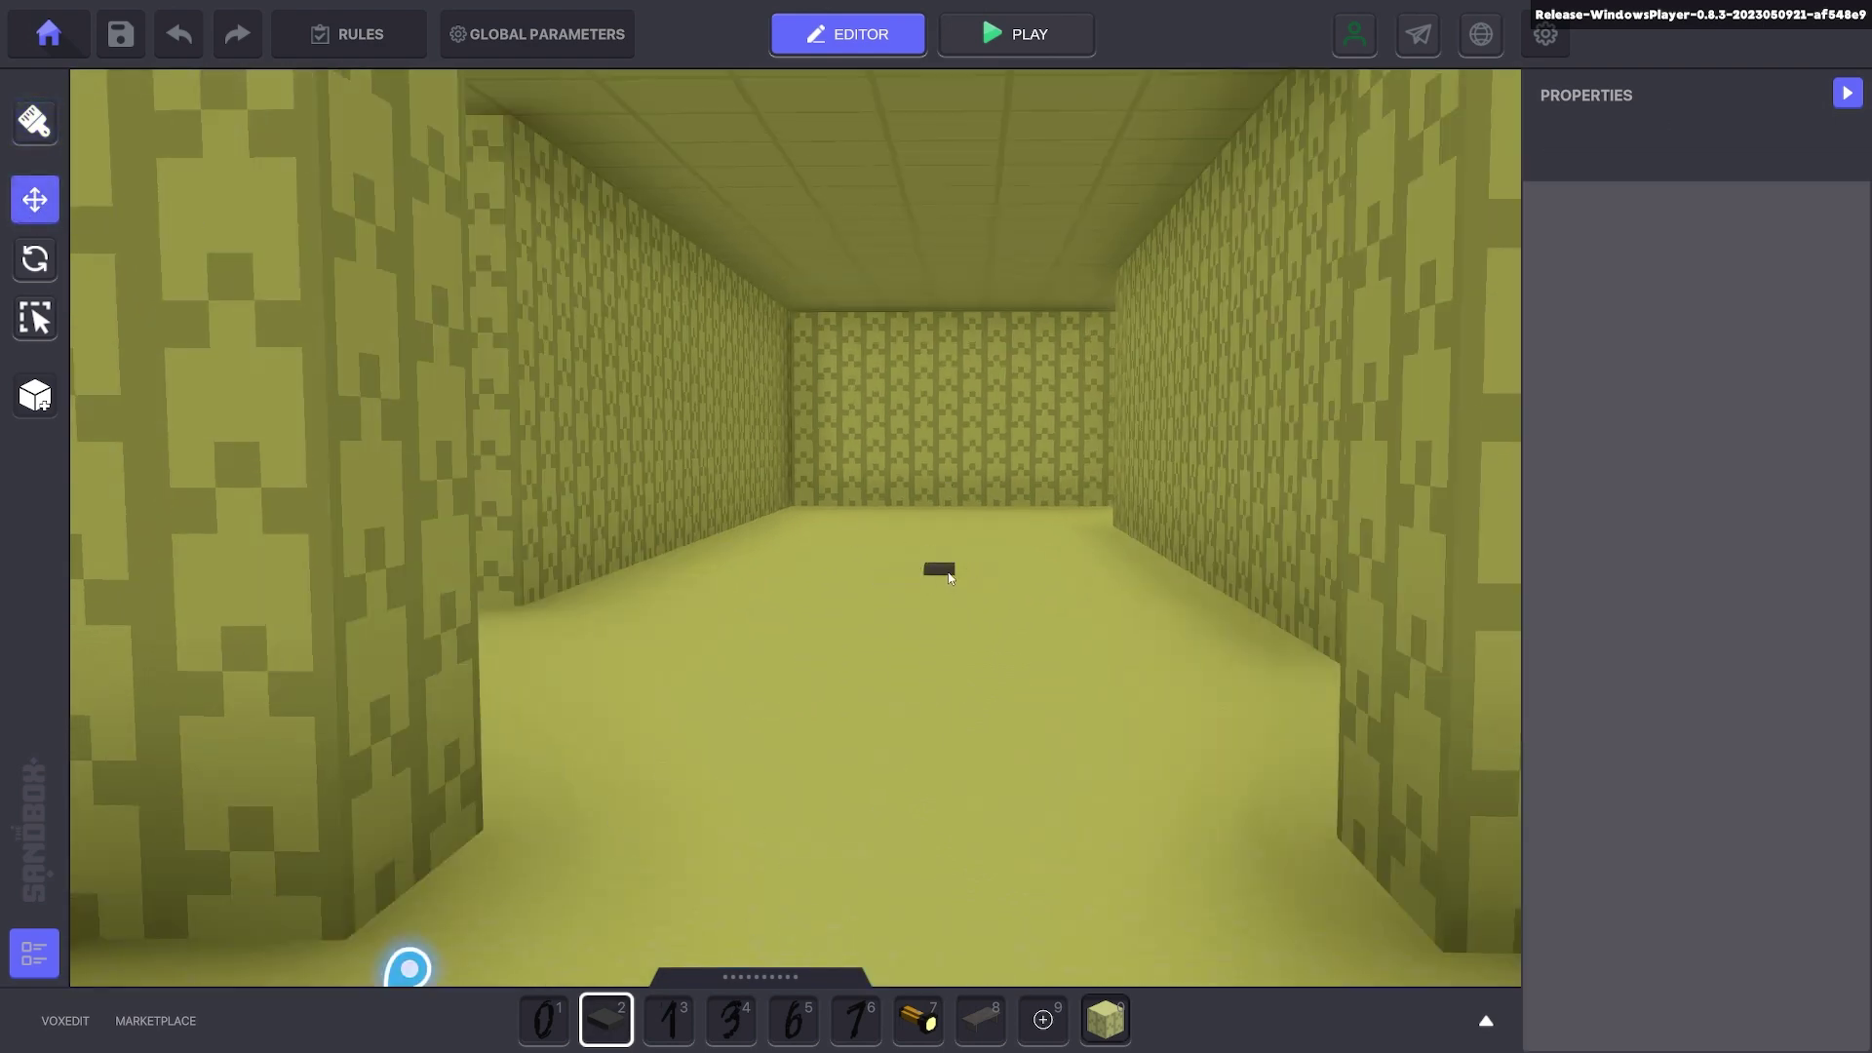
- Assign the [MP] Visual FX behaviour to the placed numpad
{"action": "left_click", "coordinate": [948, 576]}
{"action": "left_click", "coordinate": [1826, 841]}
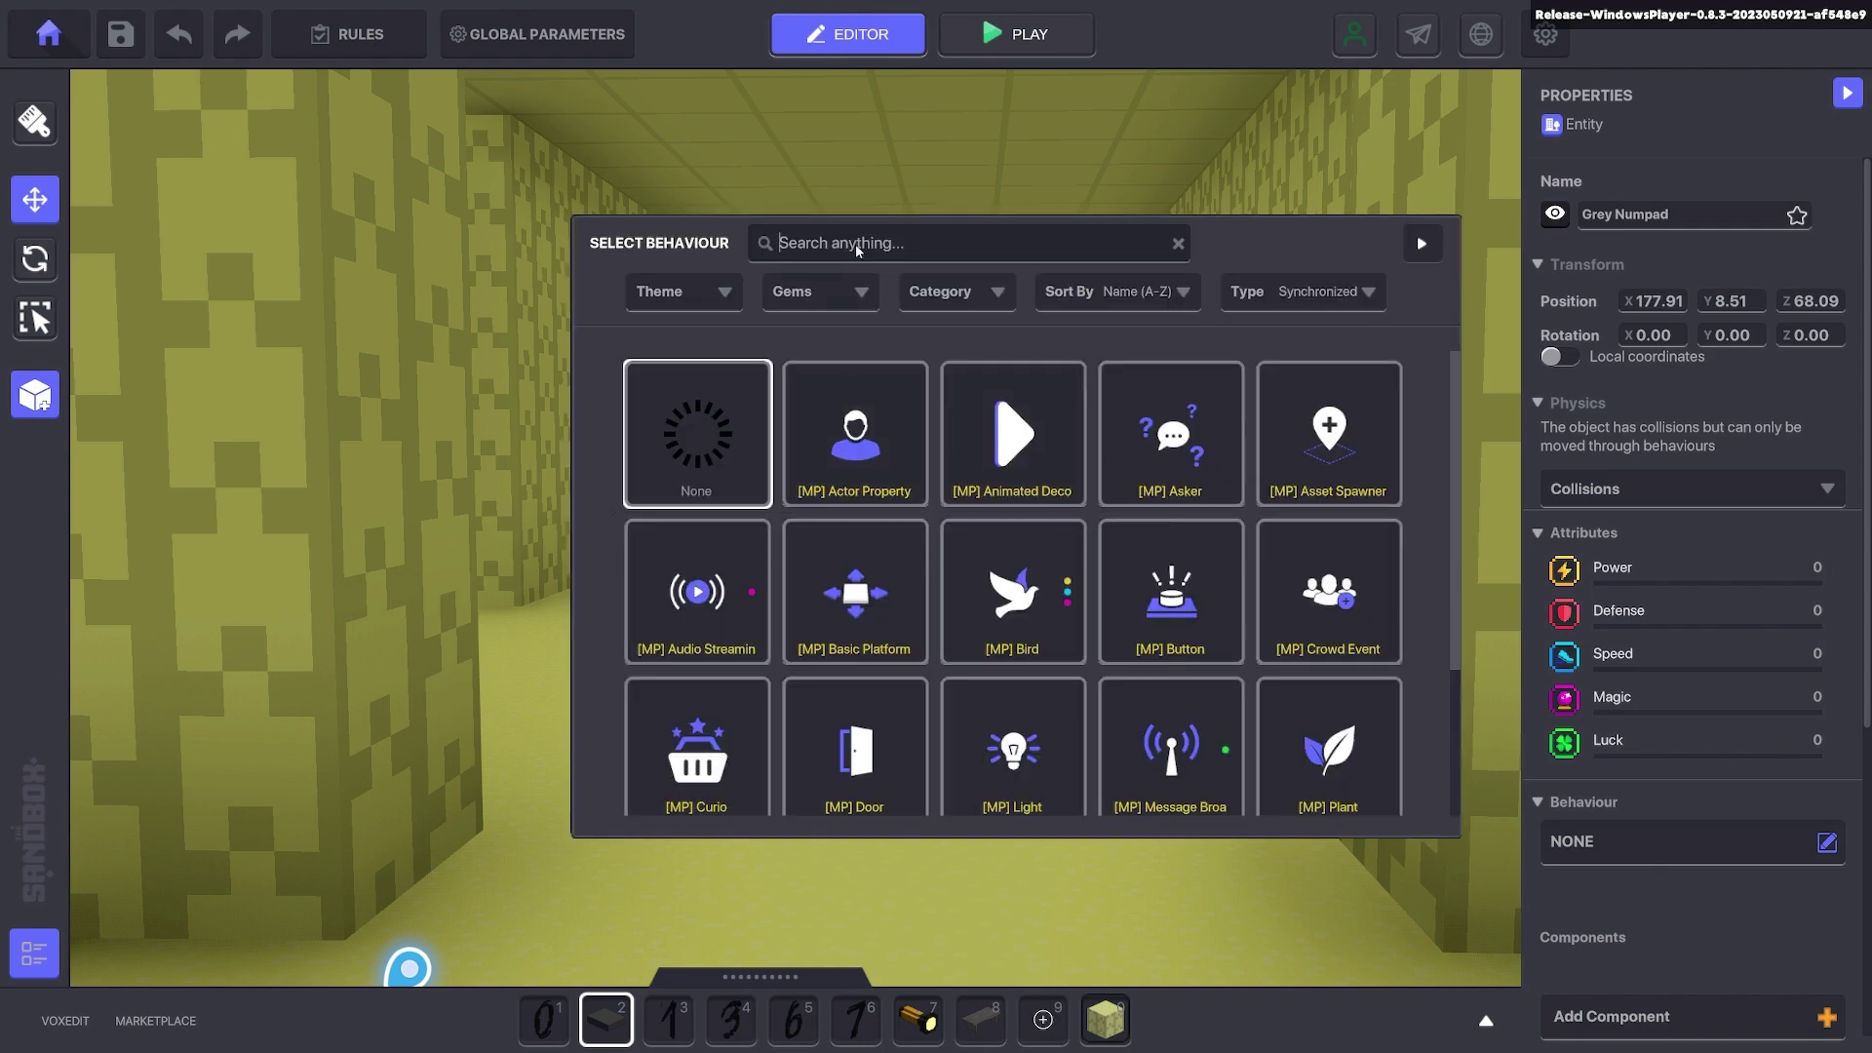
{"action": "type", "text": "vfx"}
{"action": "left_click", "coordinate": [1013, 429]}
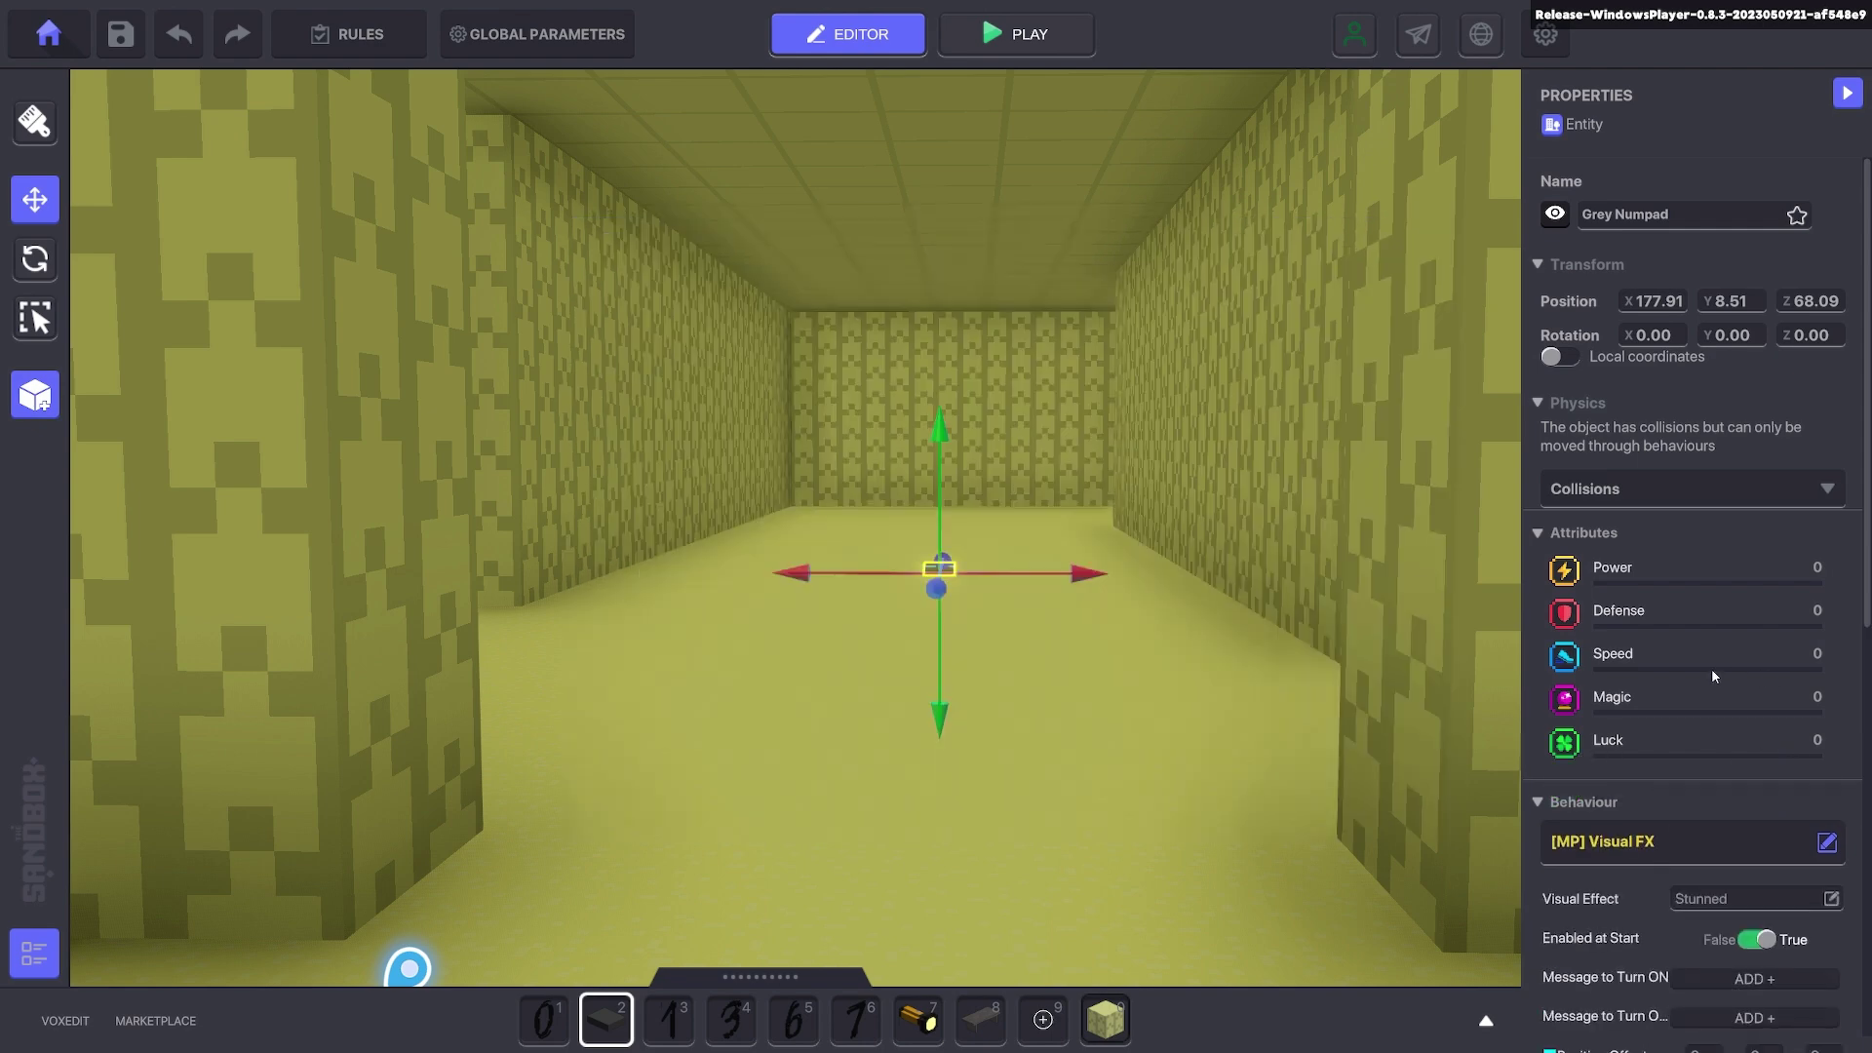
- Set the numpad's visual effect to AreaMistGround (30m) and preview it
{"action": "scroll", "coordinate": [1711, 669], "scroll_direction": "down", "scroll_amount": 3}
{"action": "left_click", "coordinate": [1711, 547]}
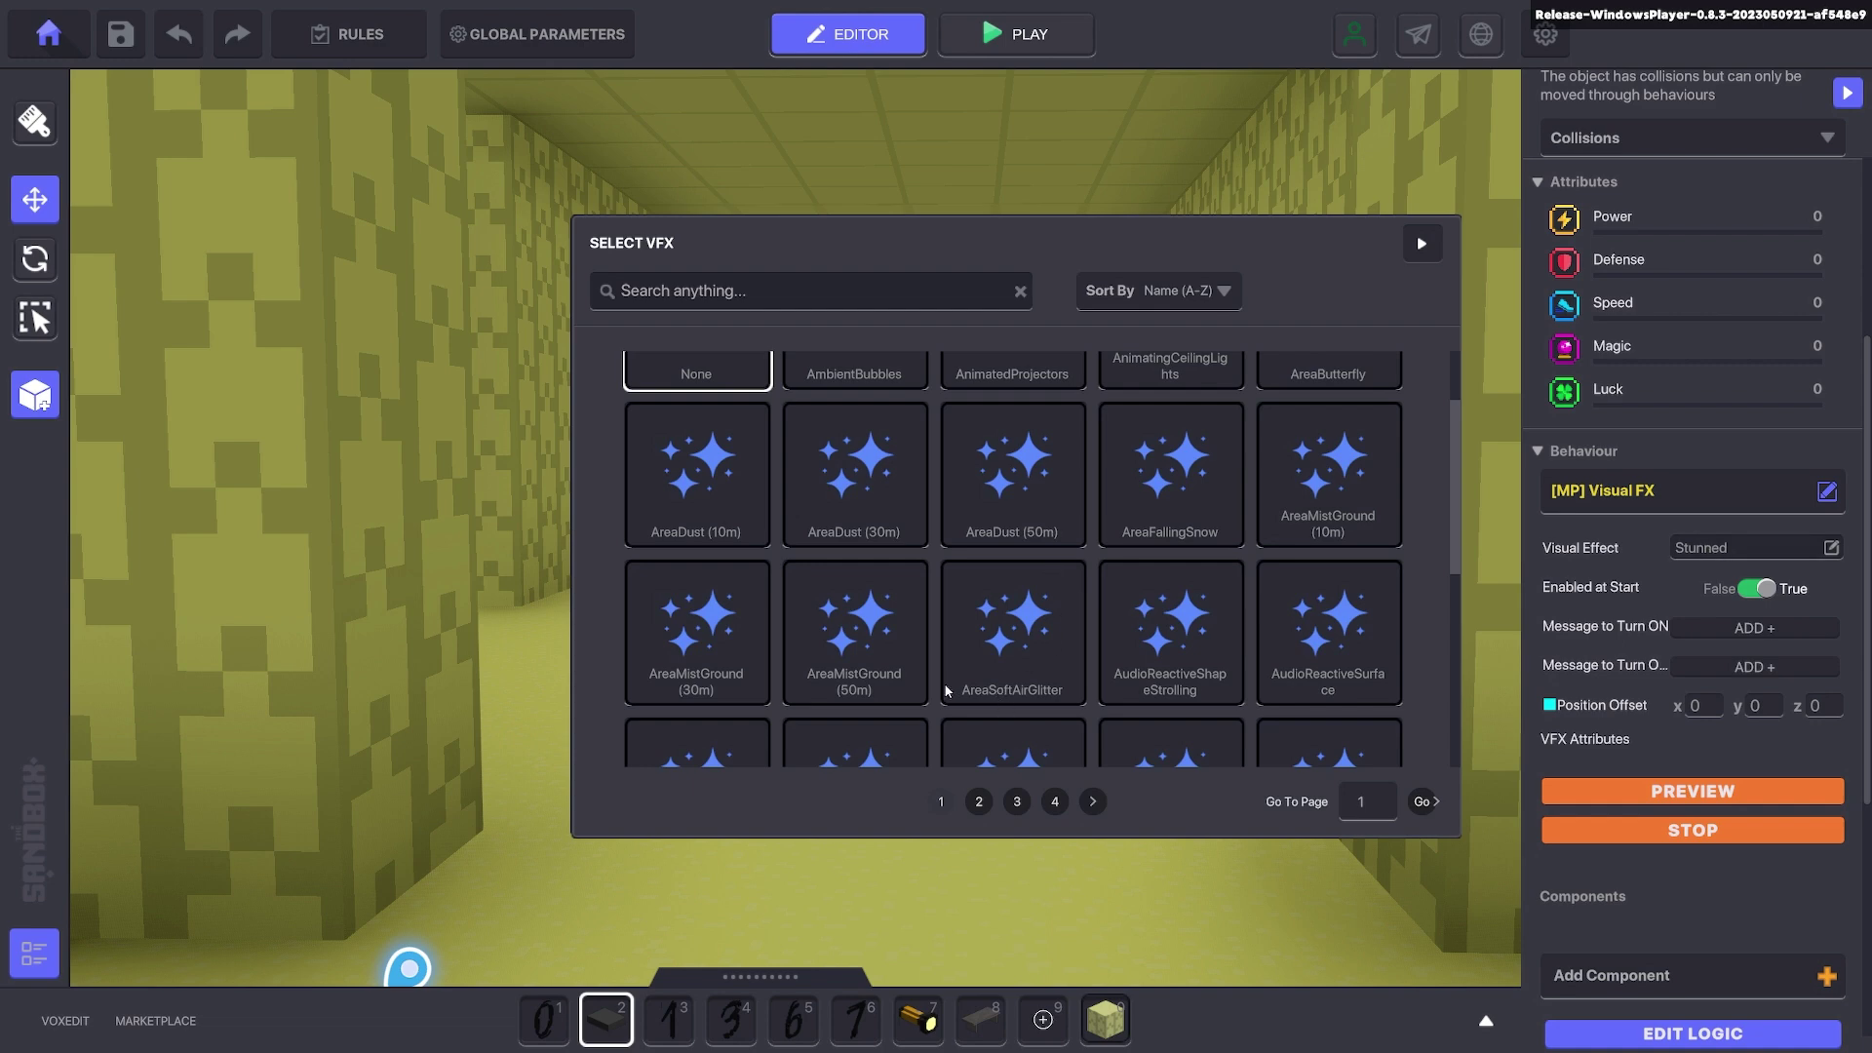
{"action": "left_click", "coordinate": [708, 647]}
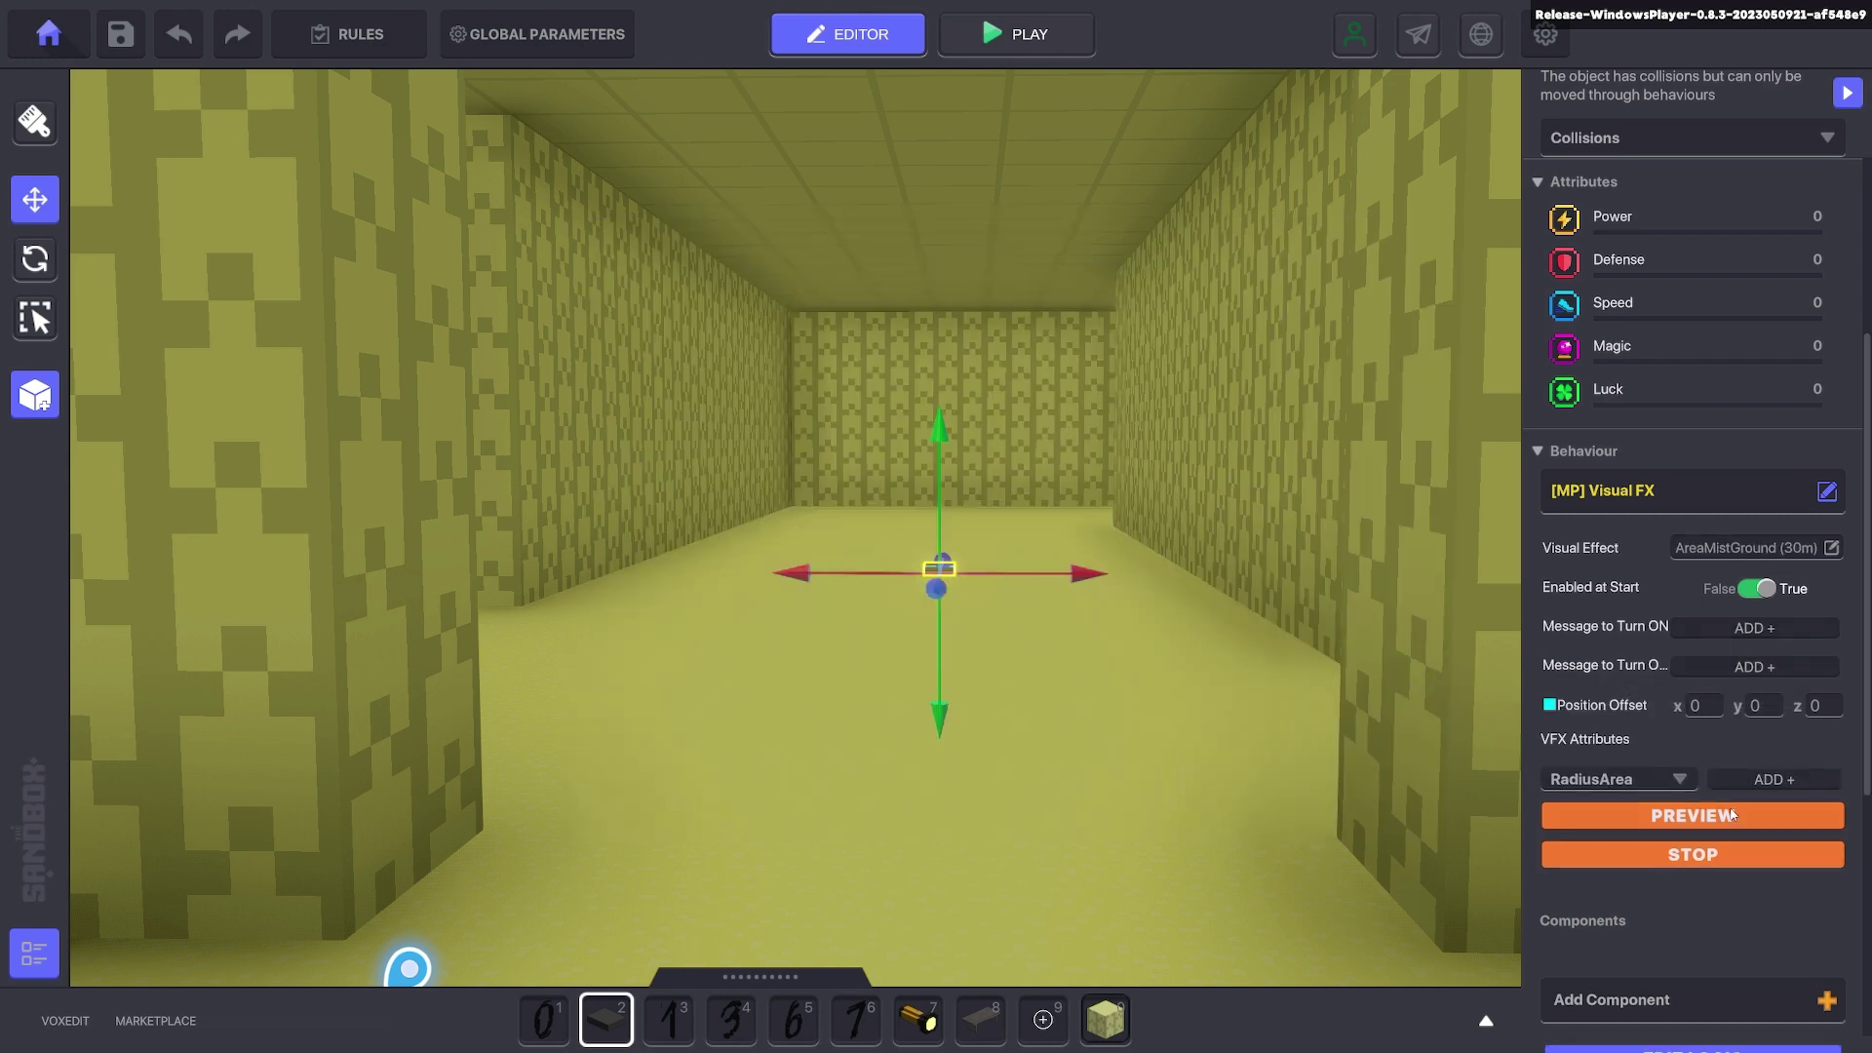
{"action": "left_click", "coordinate": [1680, 817]}
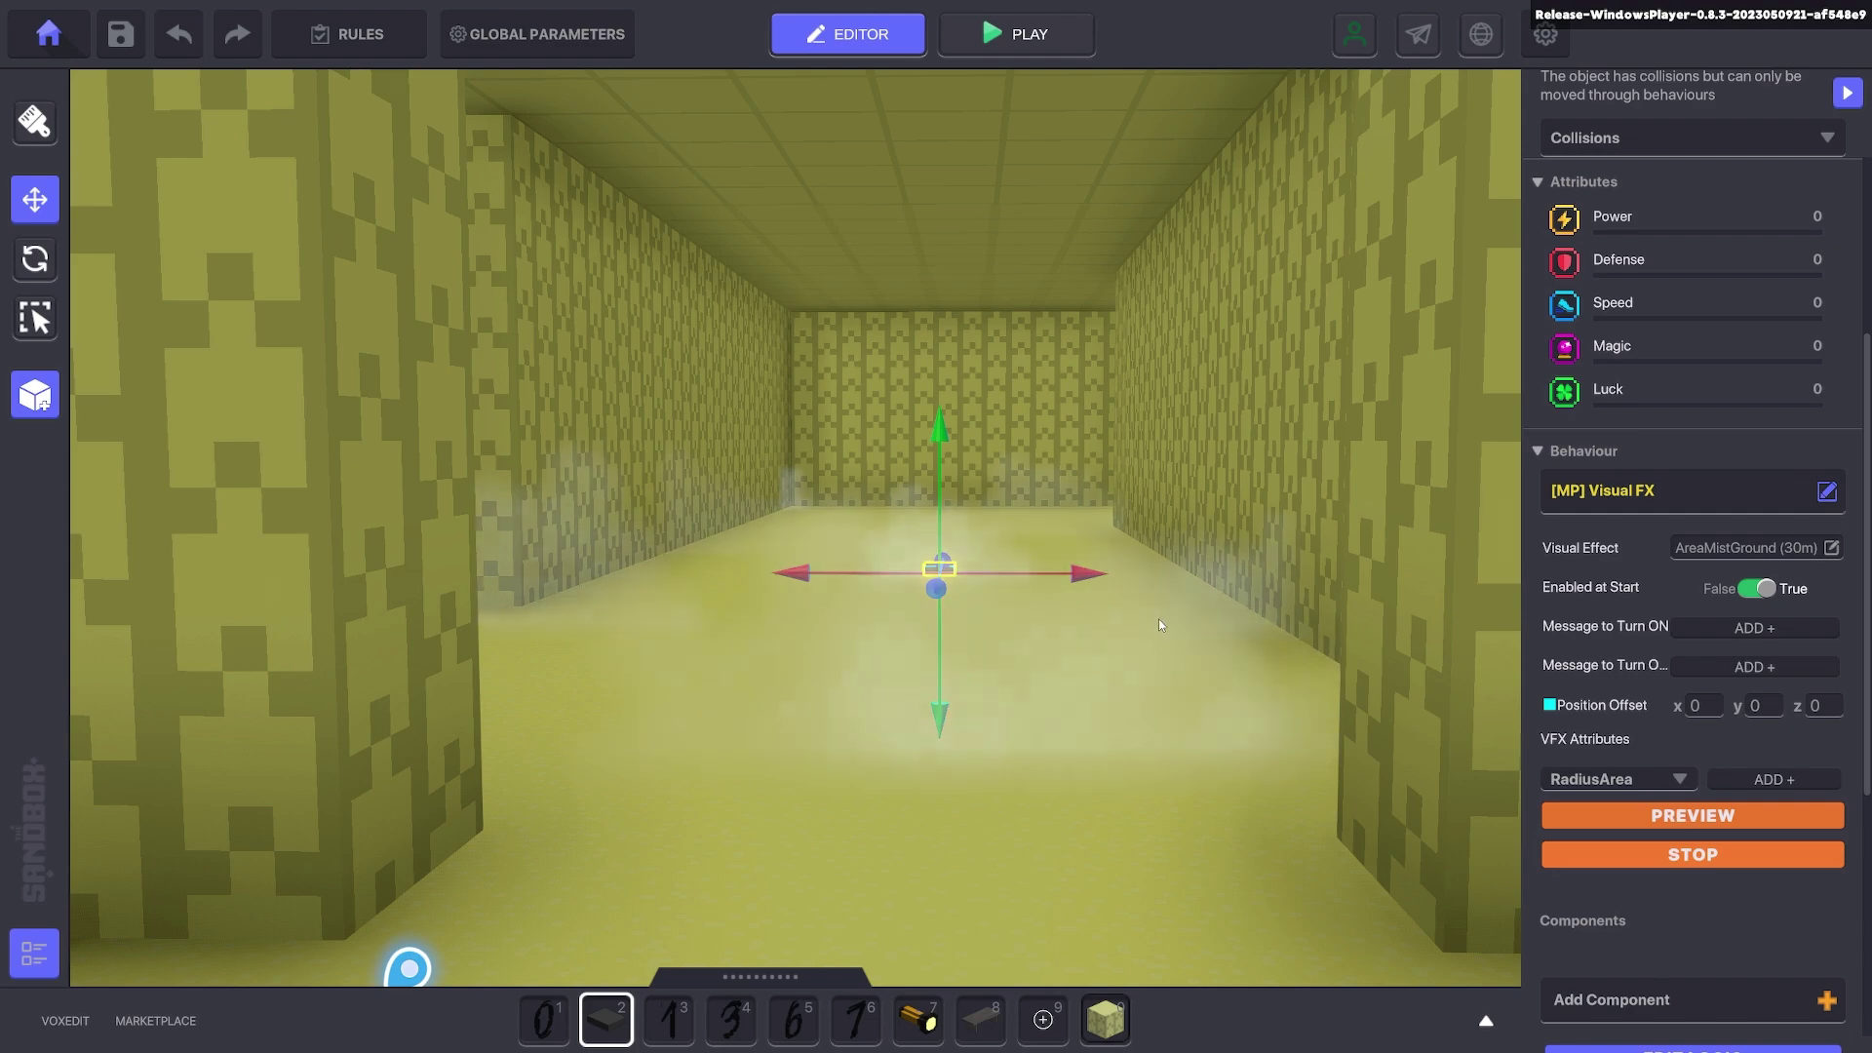
- Move the mist numpad deeper into the far room, away from the spawn point, and preview the mist again
{"action": "scroll", "coordinate": [1219, 616], "scroll_direction": "down", "scroll_amount": 4}
{"action": "scroll", "coordinate": [1209, 635], "scroll_direction": "down", "scroll_amount": 3}
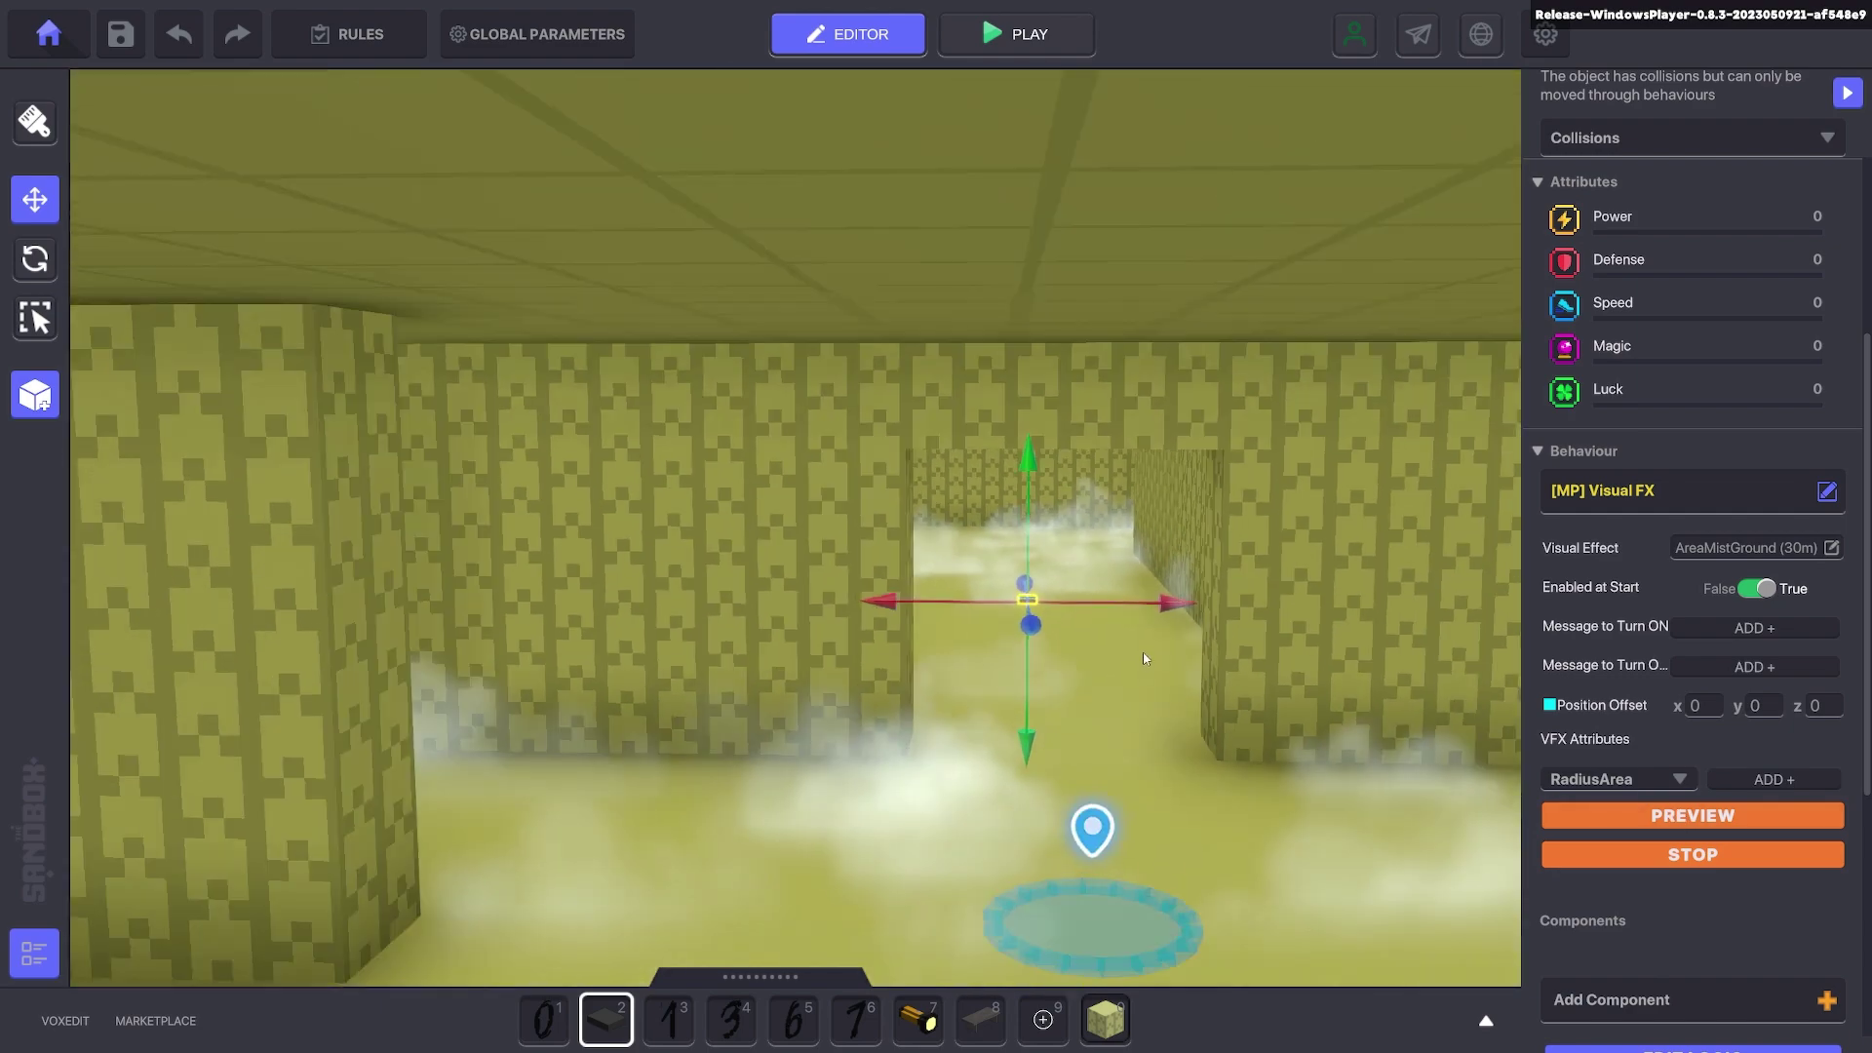
{"action": "middle_click_drag", "start_coordinate": [1149, 656], "coordinate": [1129, 617]}
{"action": "scroll", "coordinate": [1129, 616], "scroll_direction": "down", "scroll_amount": 1}
{"action": "right_click_drag", "start_coordinate": [1093, 570], "coordinate": [1043, 505]}
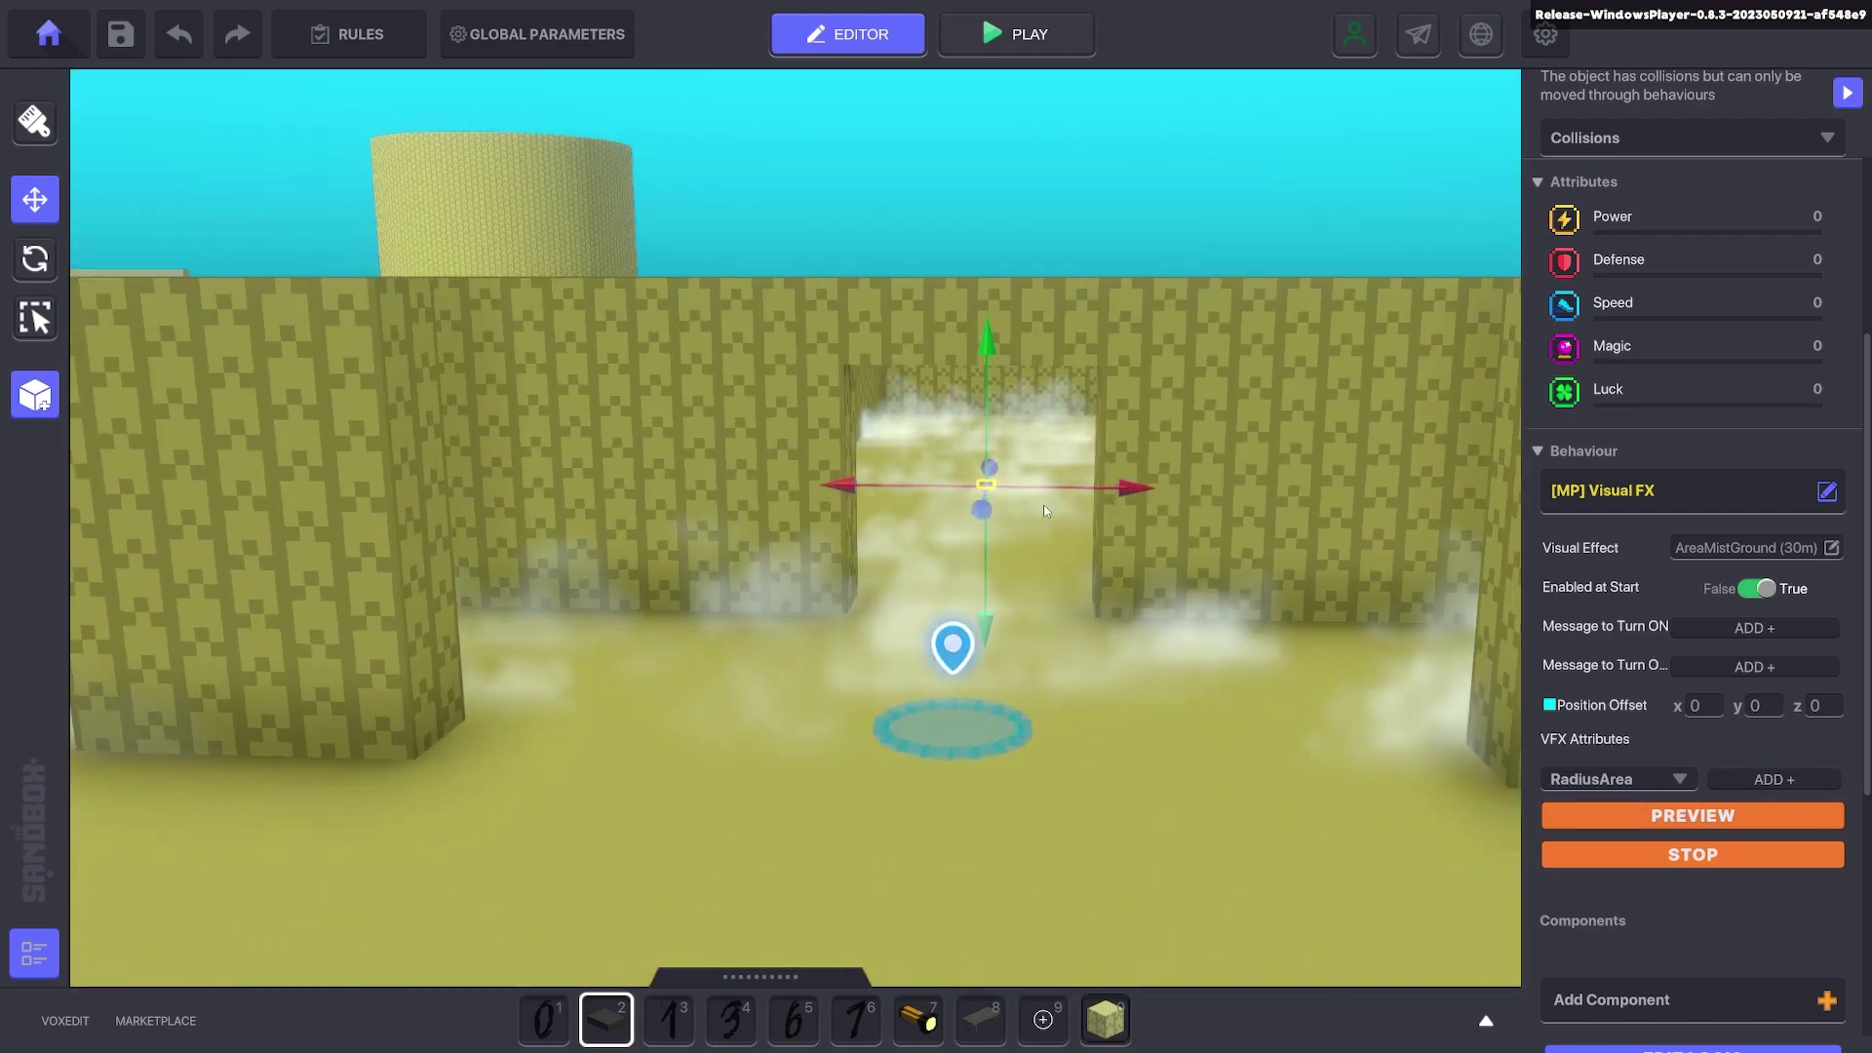
{"action": "scroll", "coordinate": [1043, 505], "scroll_direction": "up", "scroll_amount": 2}
{"action": "left_click_drag", "start_coordinate": [979, 511], "coordinate": [1002, 448]}
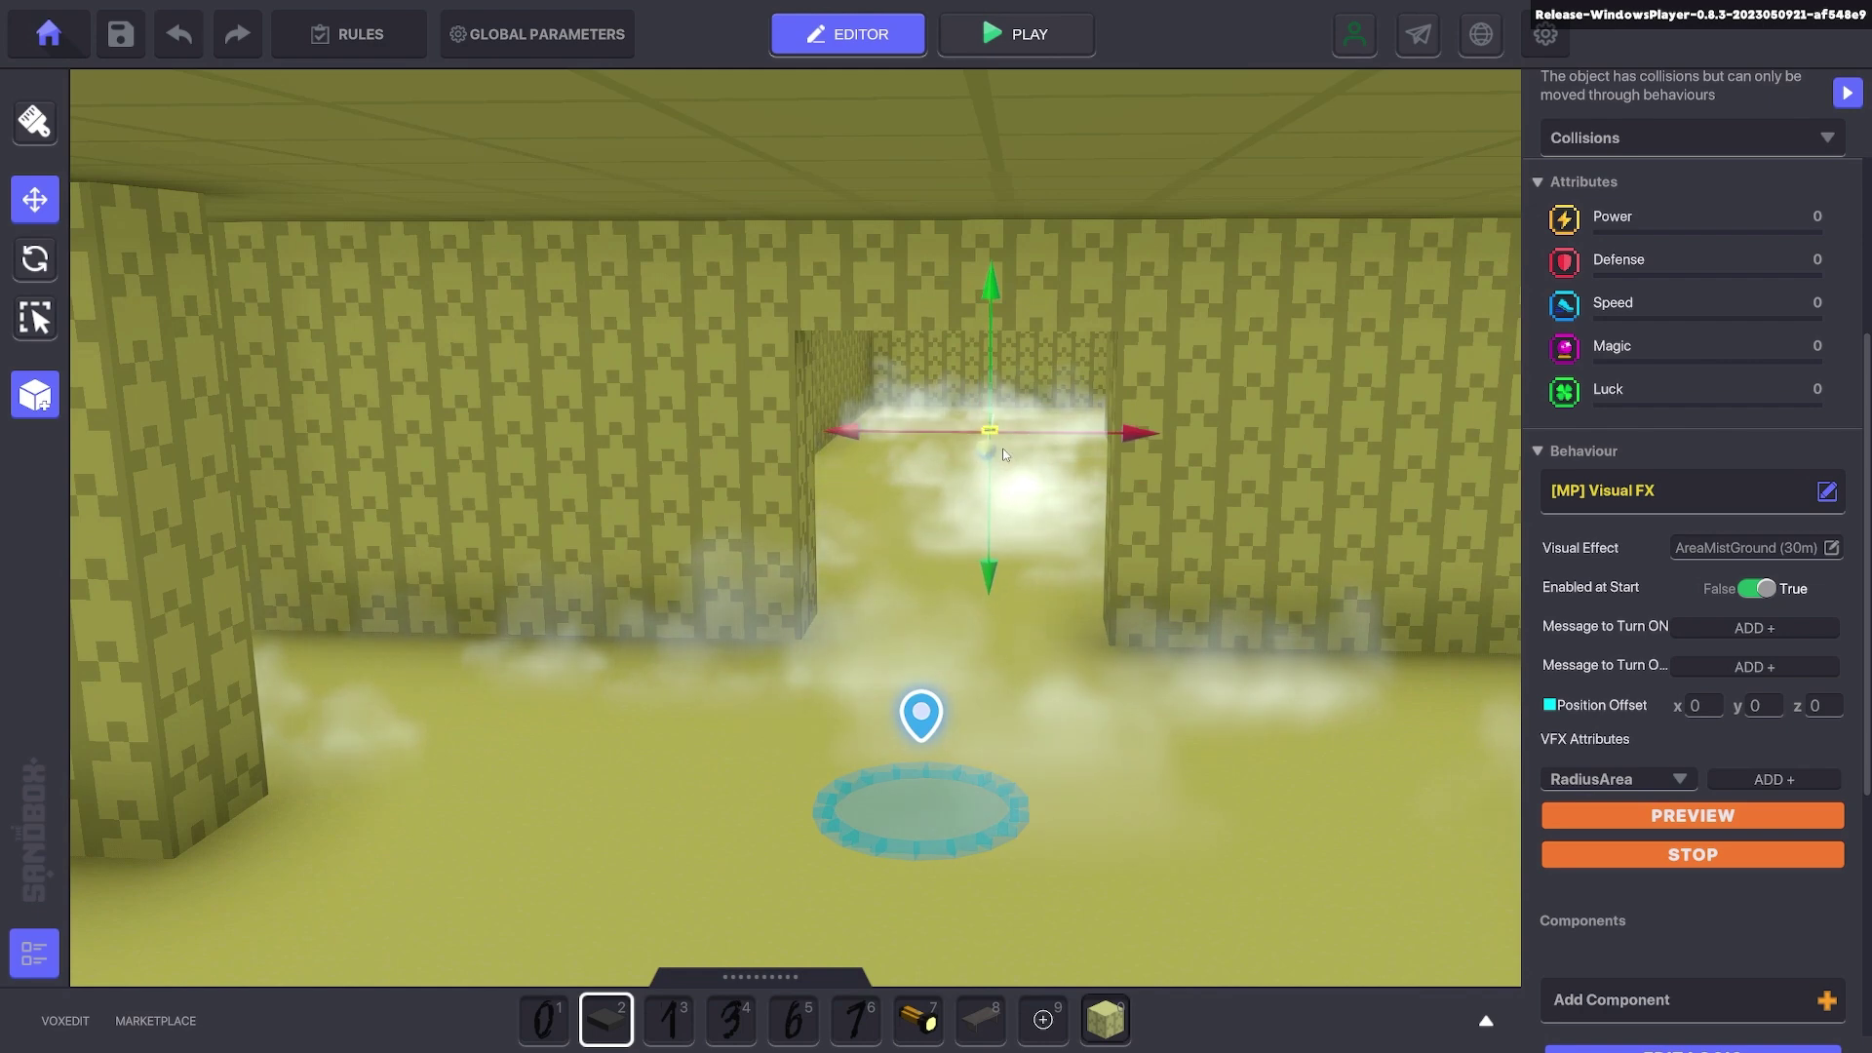
{"action": "left_click", "coordinate": [1680, 815]}
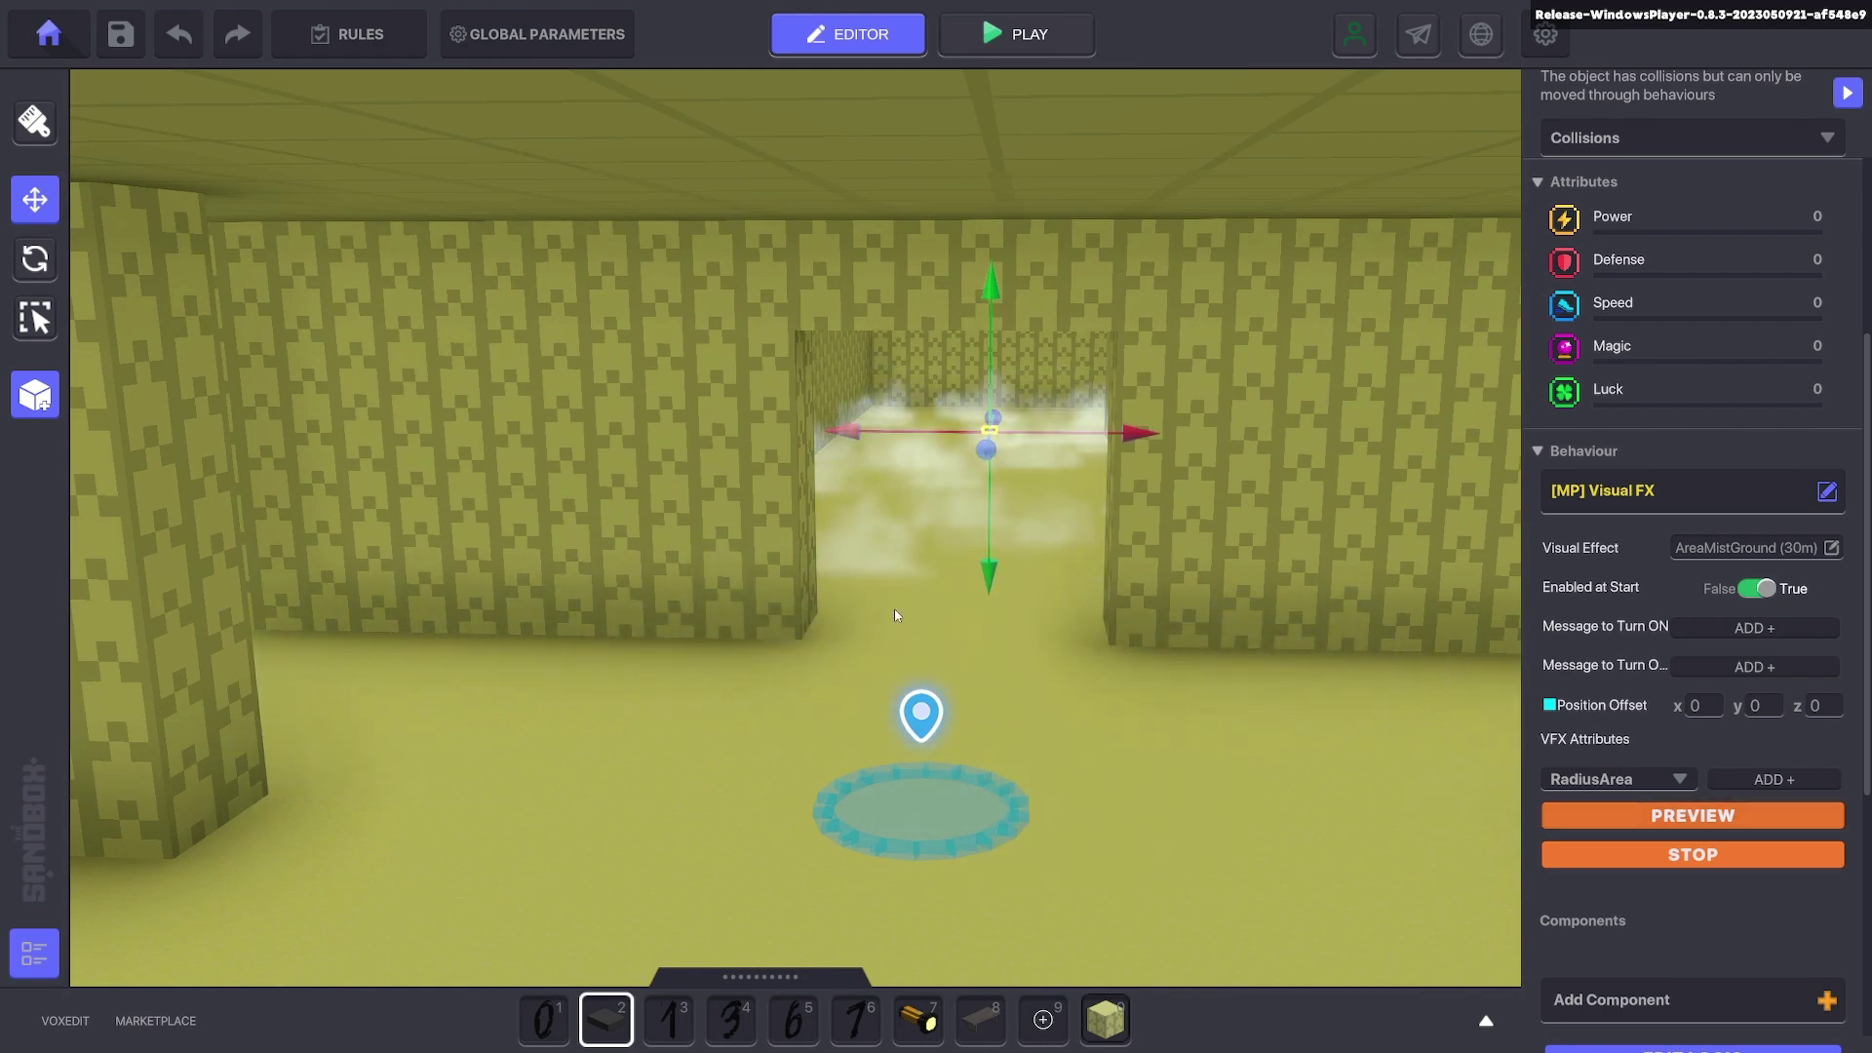
- Raise the mist numpad slightly above the room's floor
{"action": "scroll", "coordinate": [1125, 522], "scroll_direction": "up", "scroll_amount": 6}
{"action": "scroll", "coordinate": [1153, 568], "scroll_direction": "down", "scroll_amount": 6}
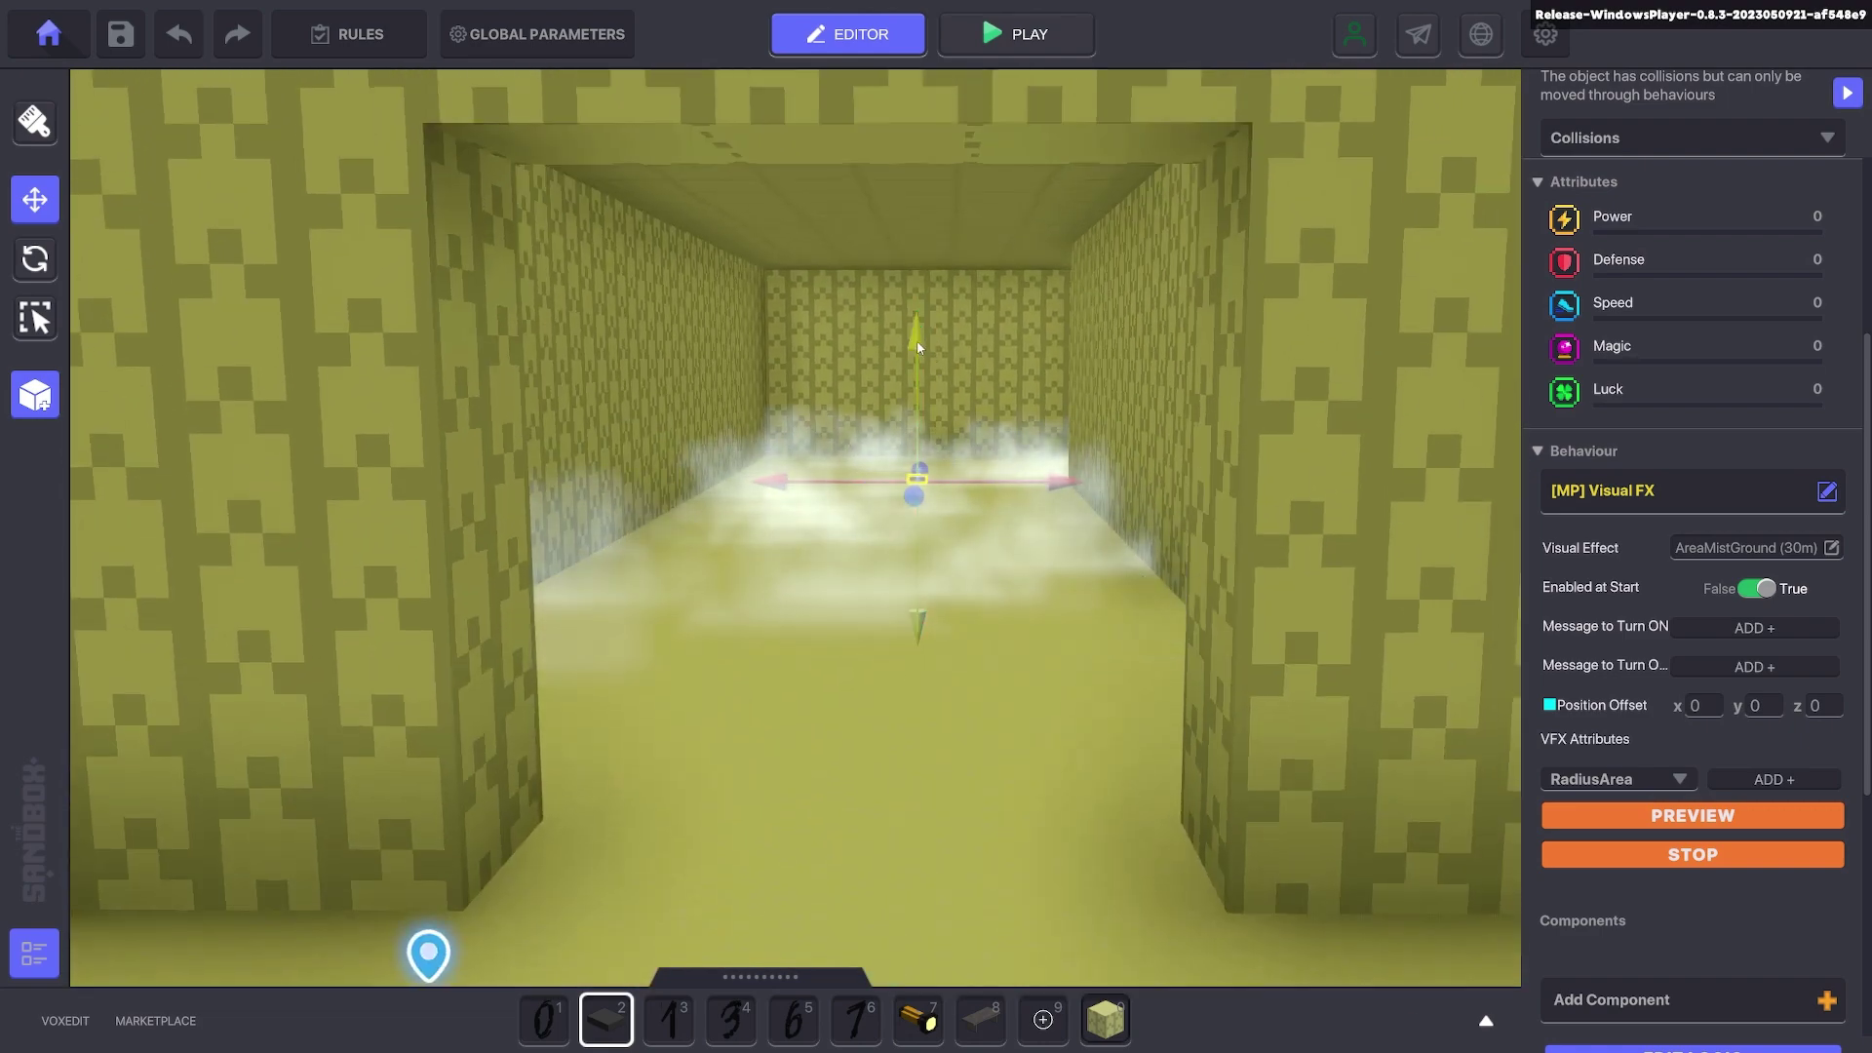
{"action": "left_click_drag", "start_coordinate": [917, 347], "coordinate": [917, 325]}
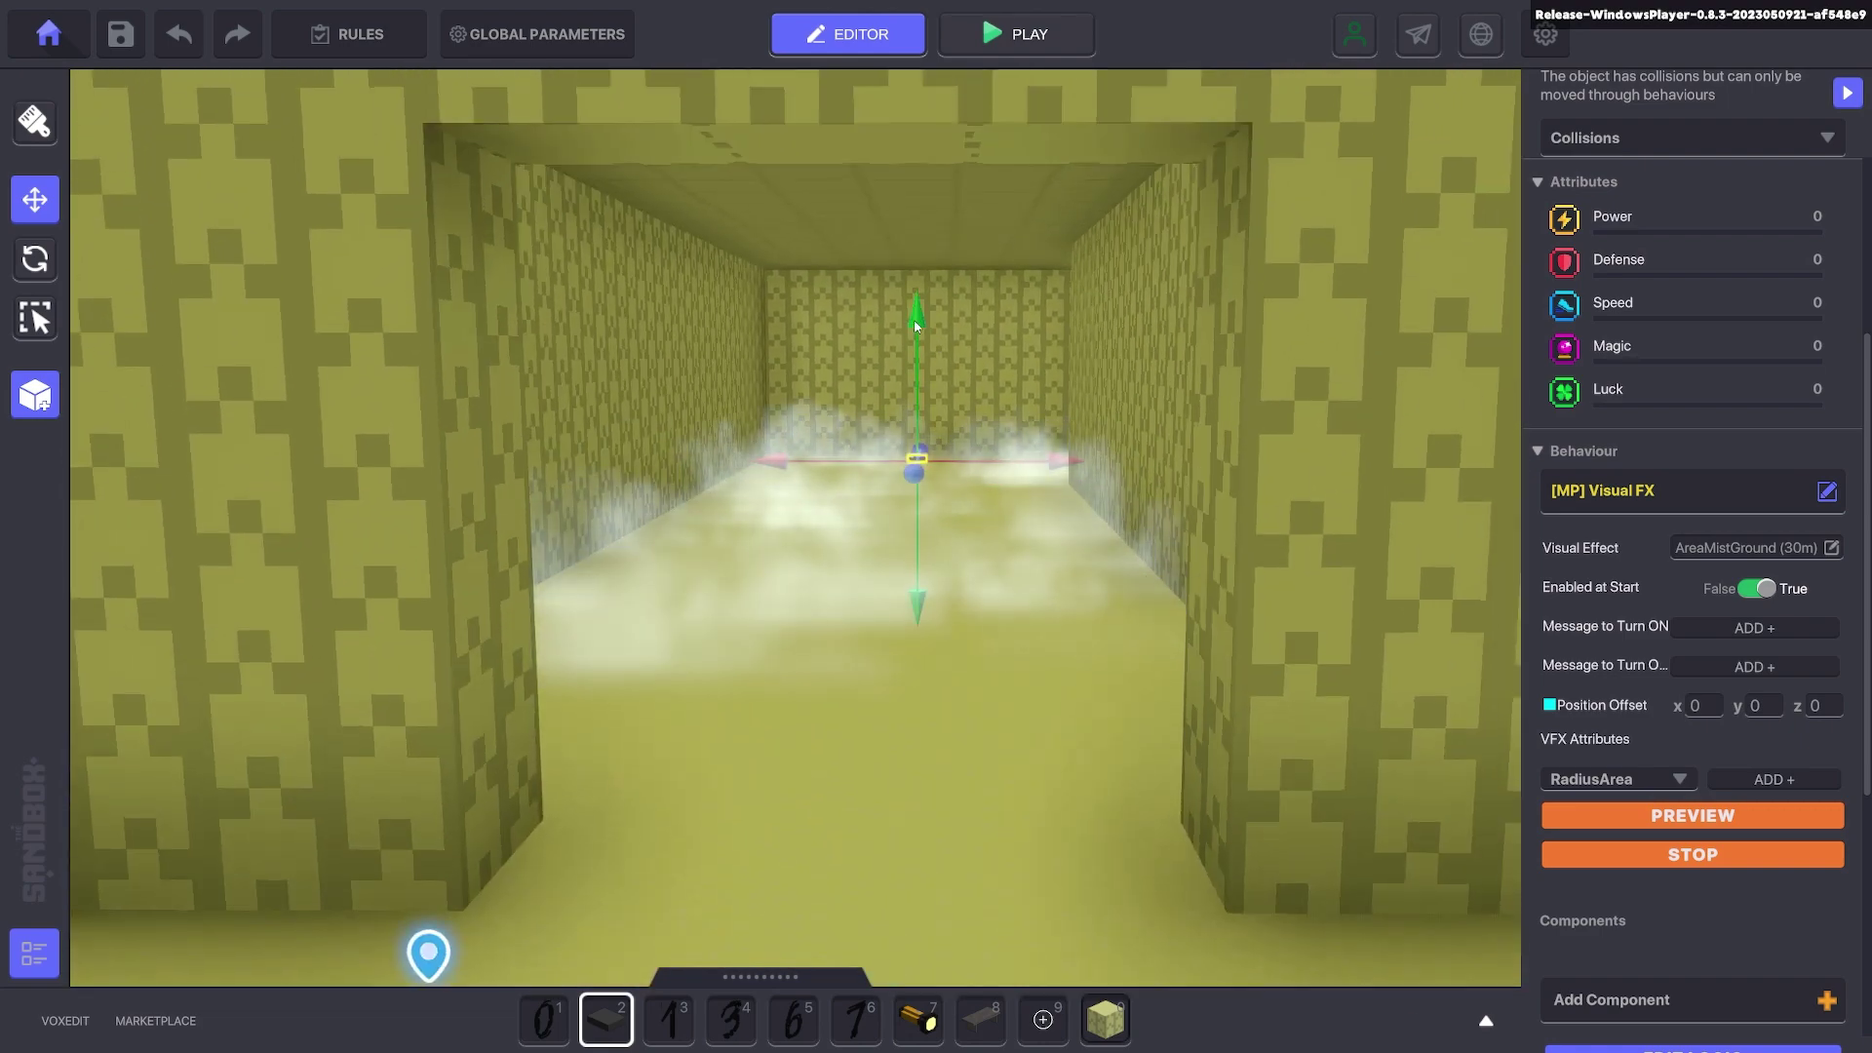
- Add a Color attribute of 0, 1, 0, 0.1 to the mist effect and preview the green mist
{"action": "scroll", "coordinate": [1703, 899], "scroll_direction": "down", "scroll_amount": 1}
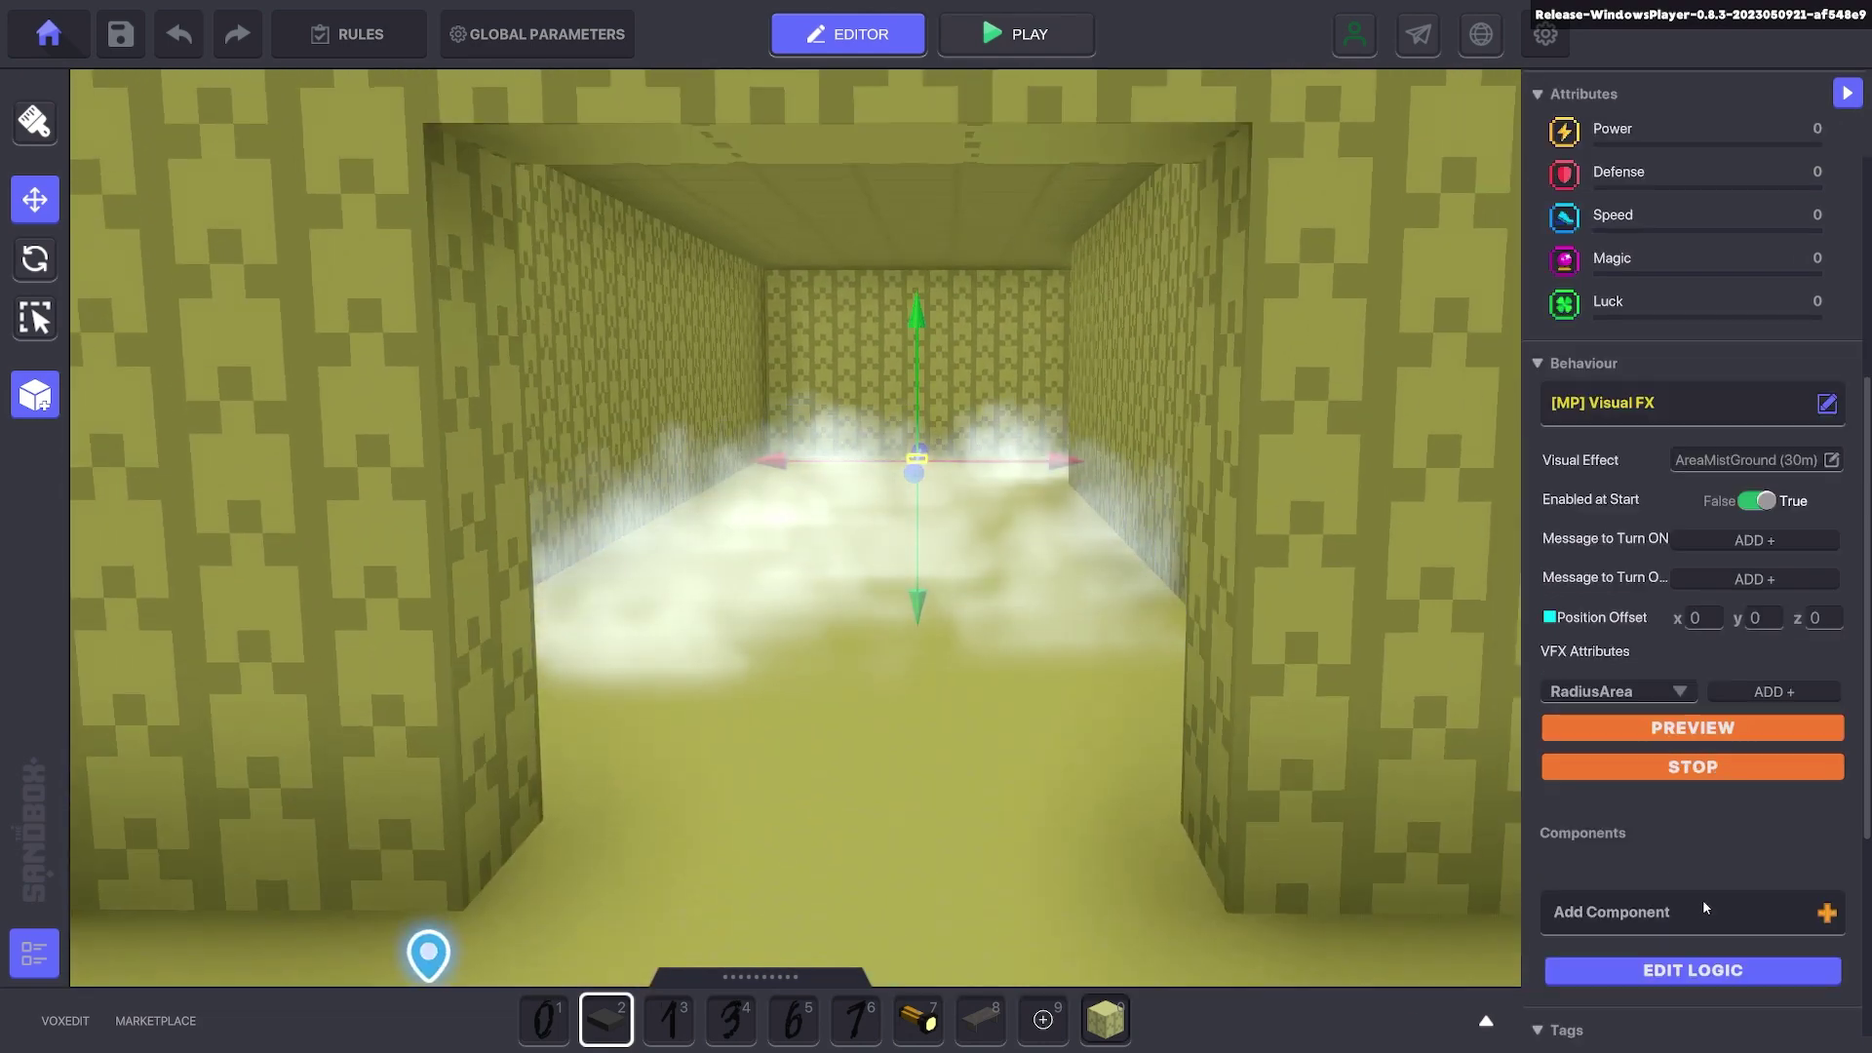
{"action": "left_click", "coordinate": [1676, 967]}
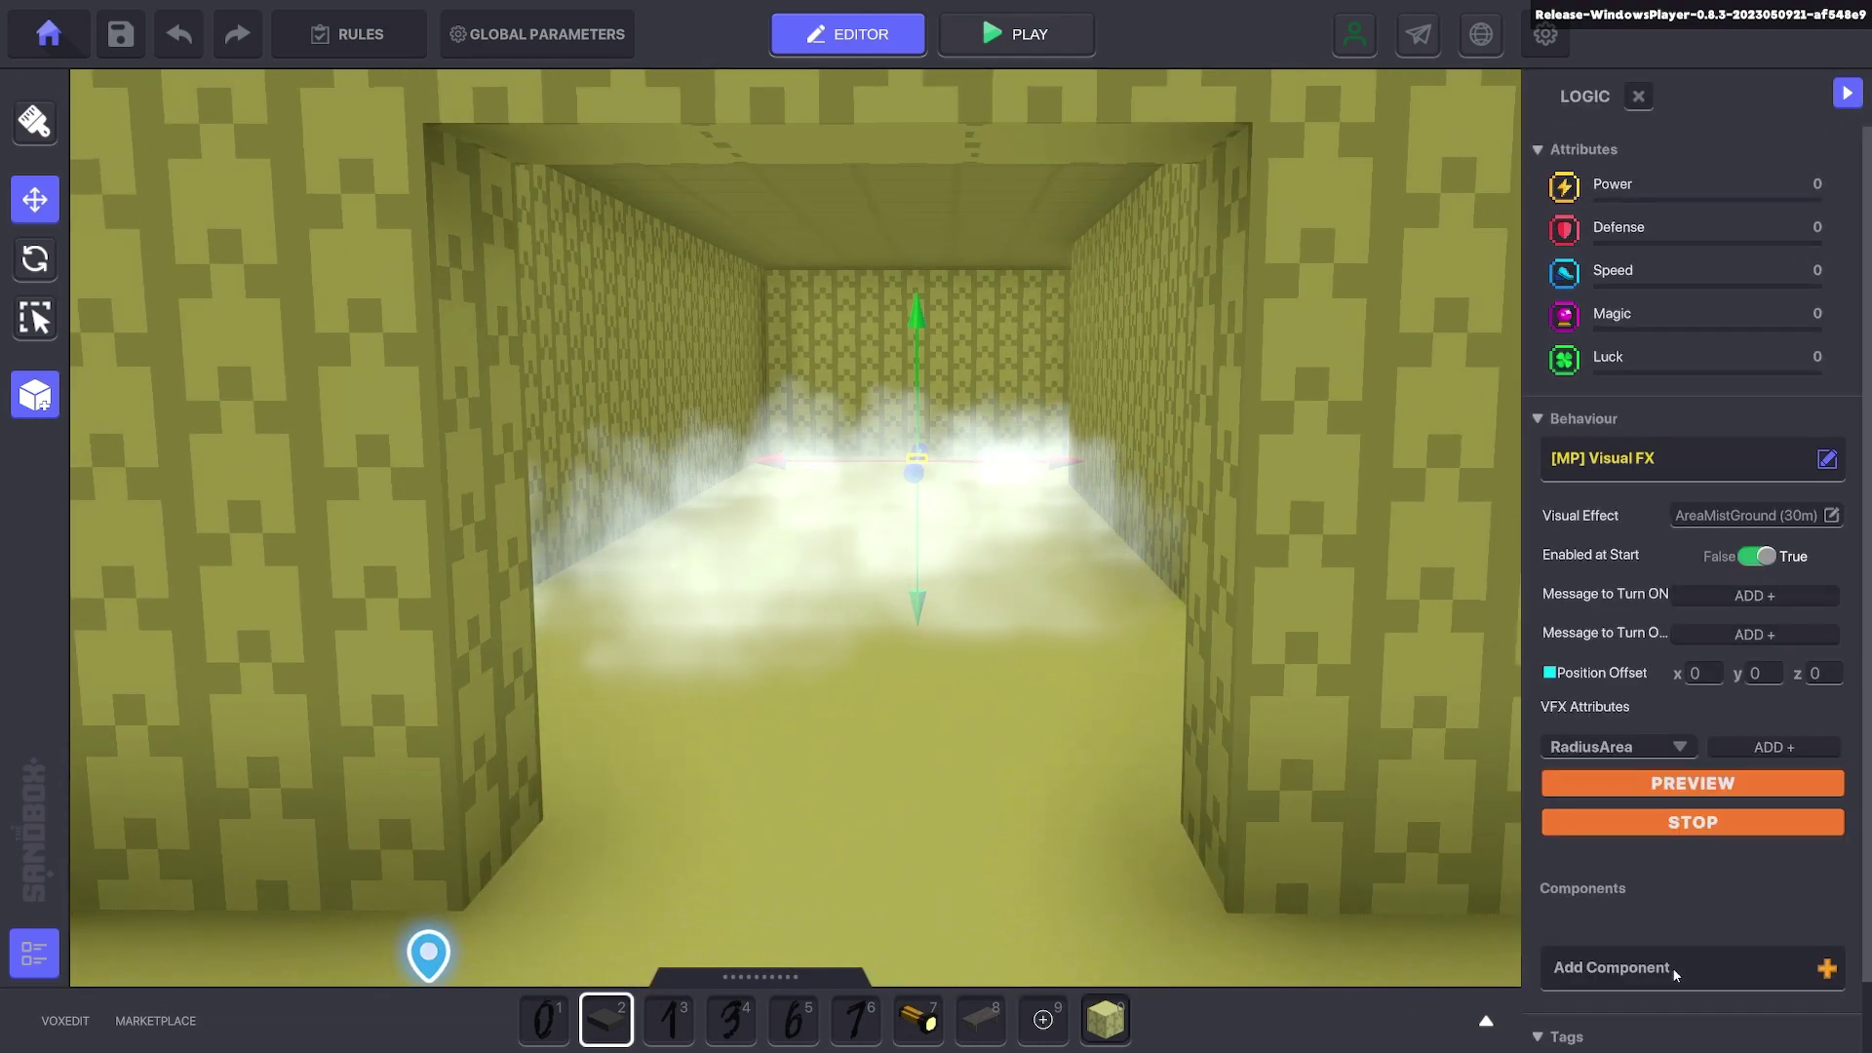
{"action": "left_click", "coordinate": [1669, 747]}
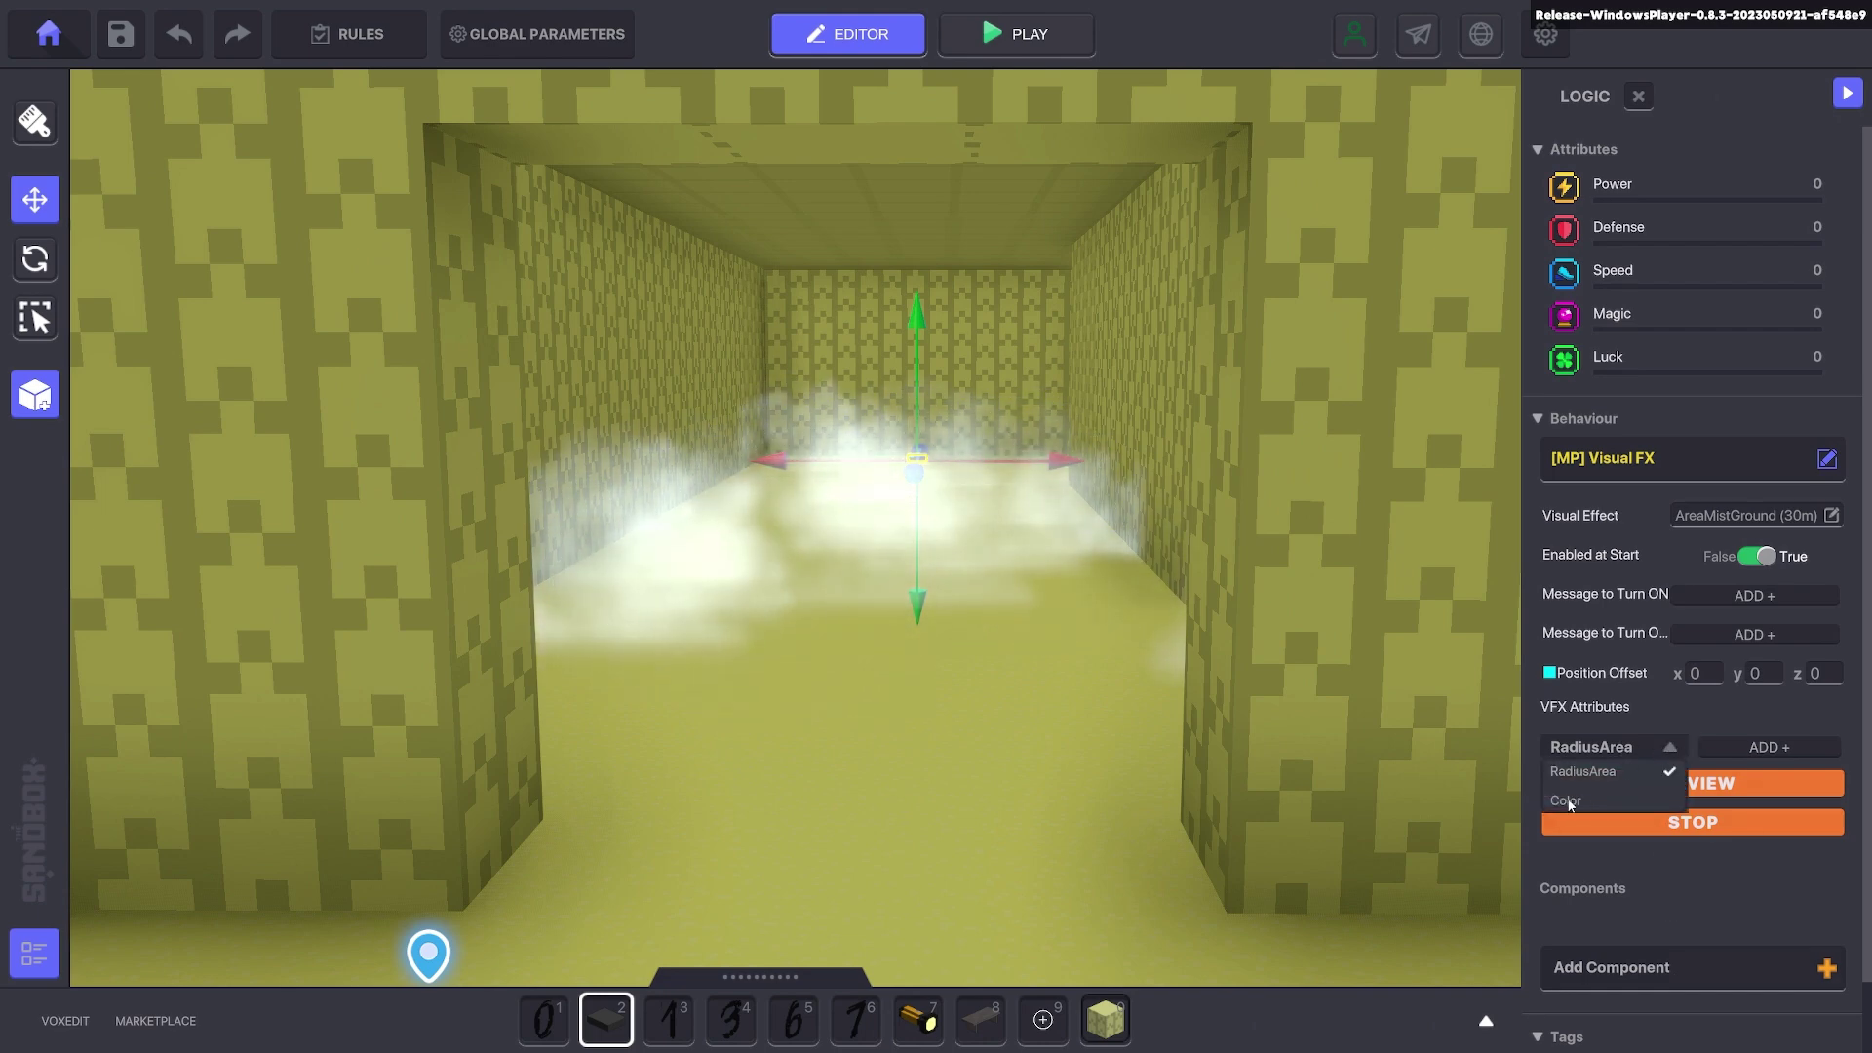
{"action": "left_click", "coordinate": [1570, 800]}
{"action": "left_click", "coordinate": [1760, 746]}
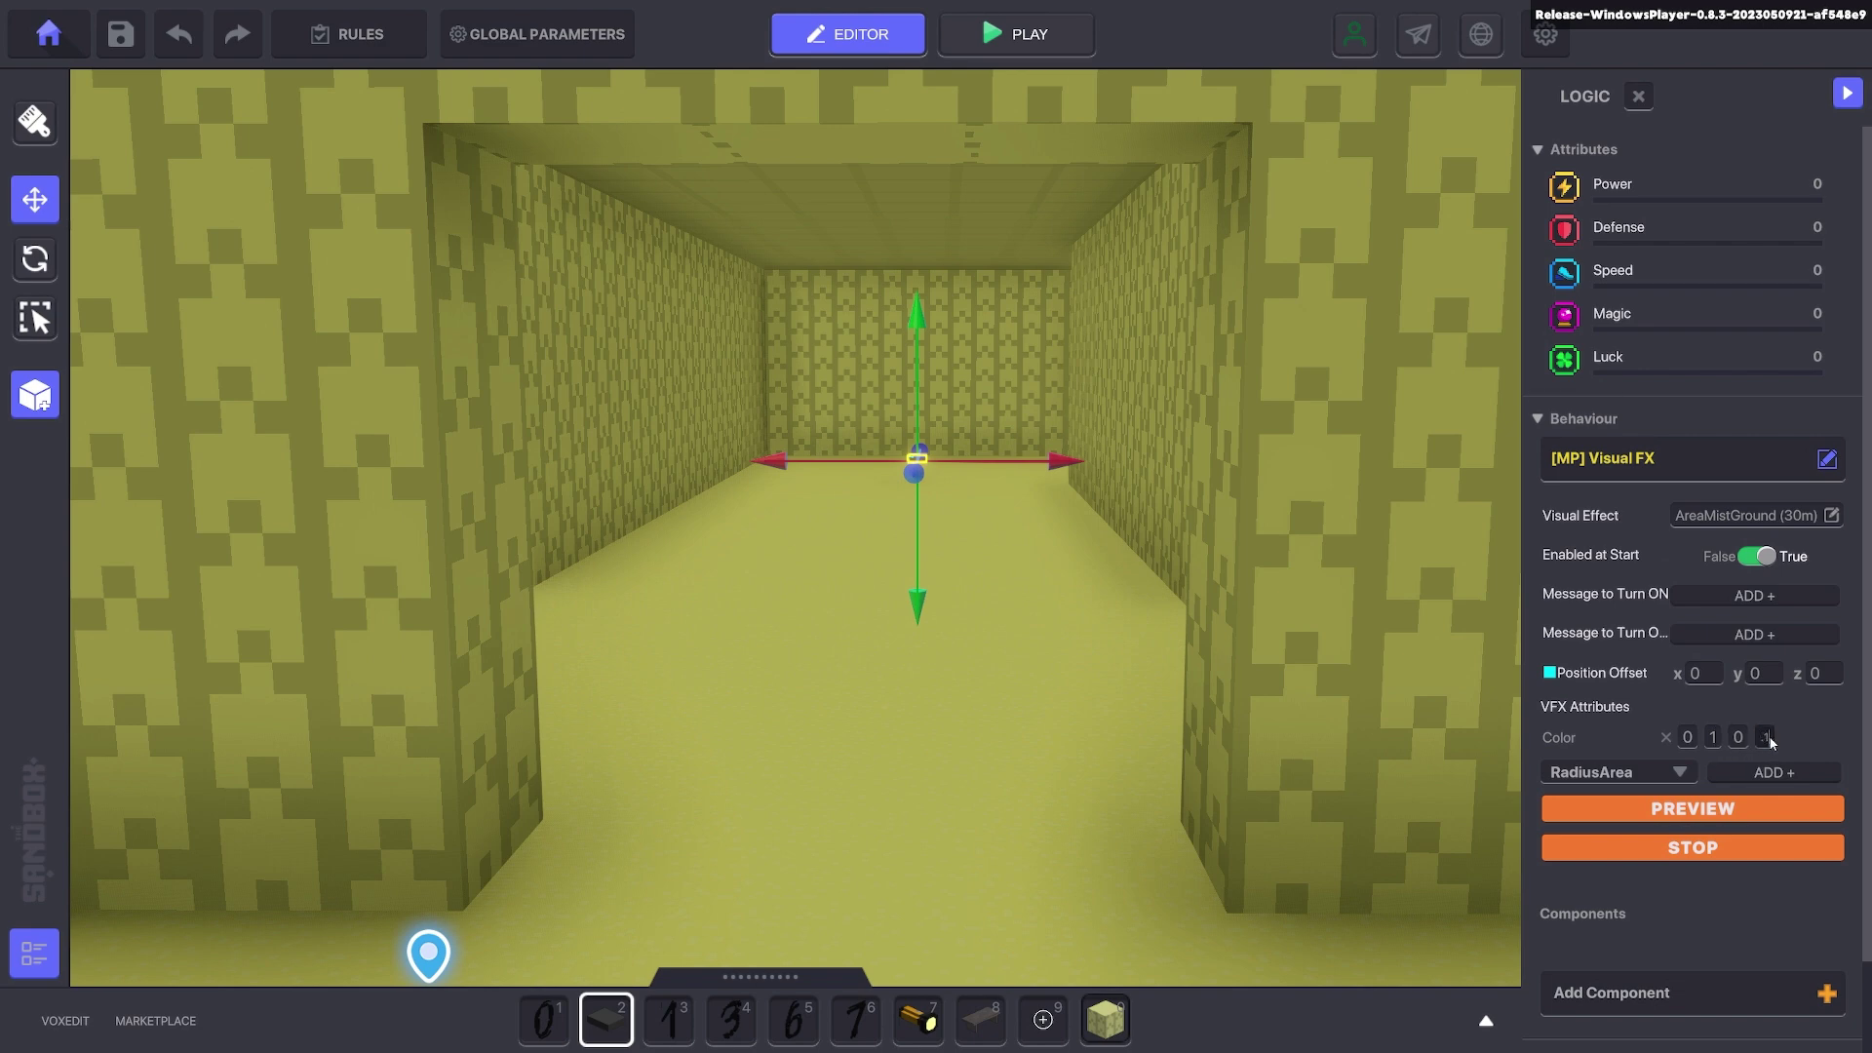
{"action": "left_click", "coordinate": [1694, 813]}
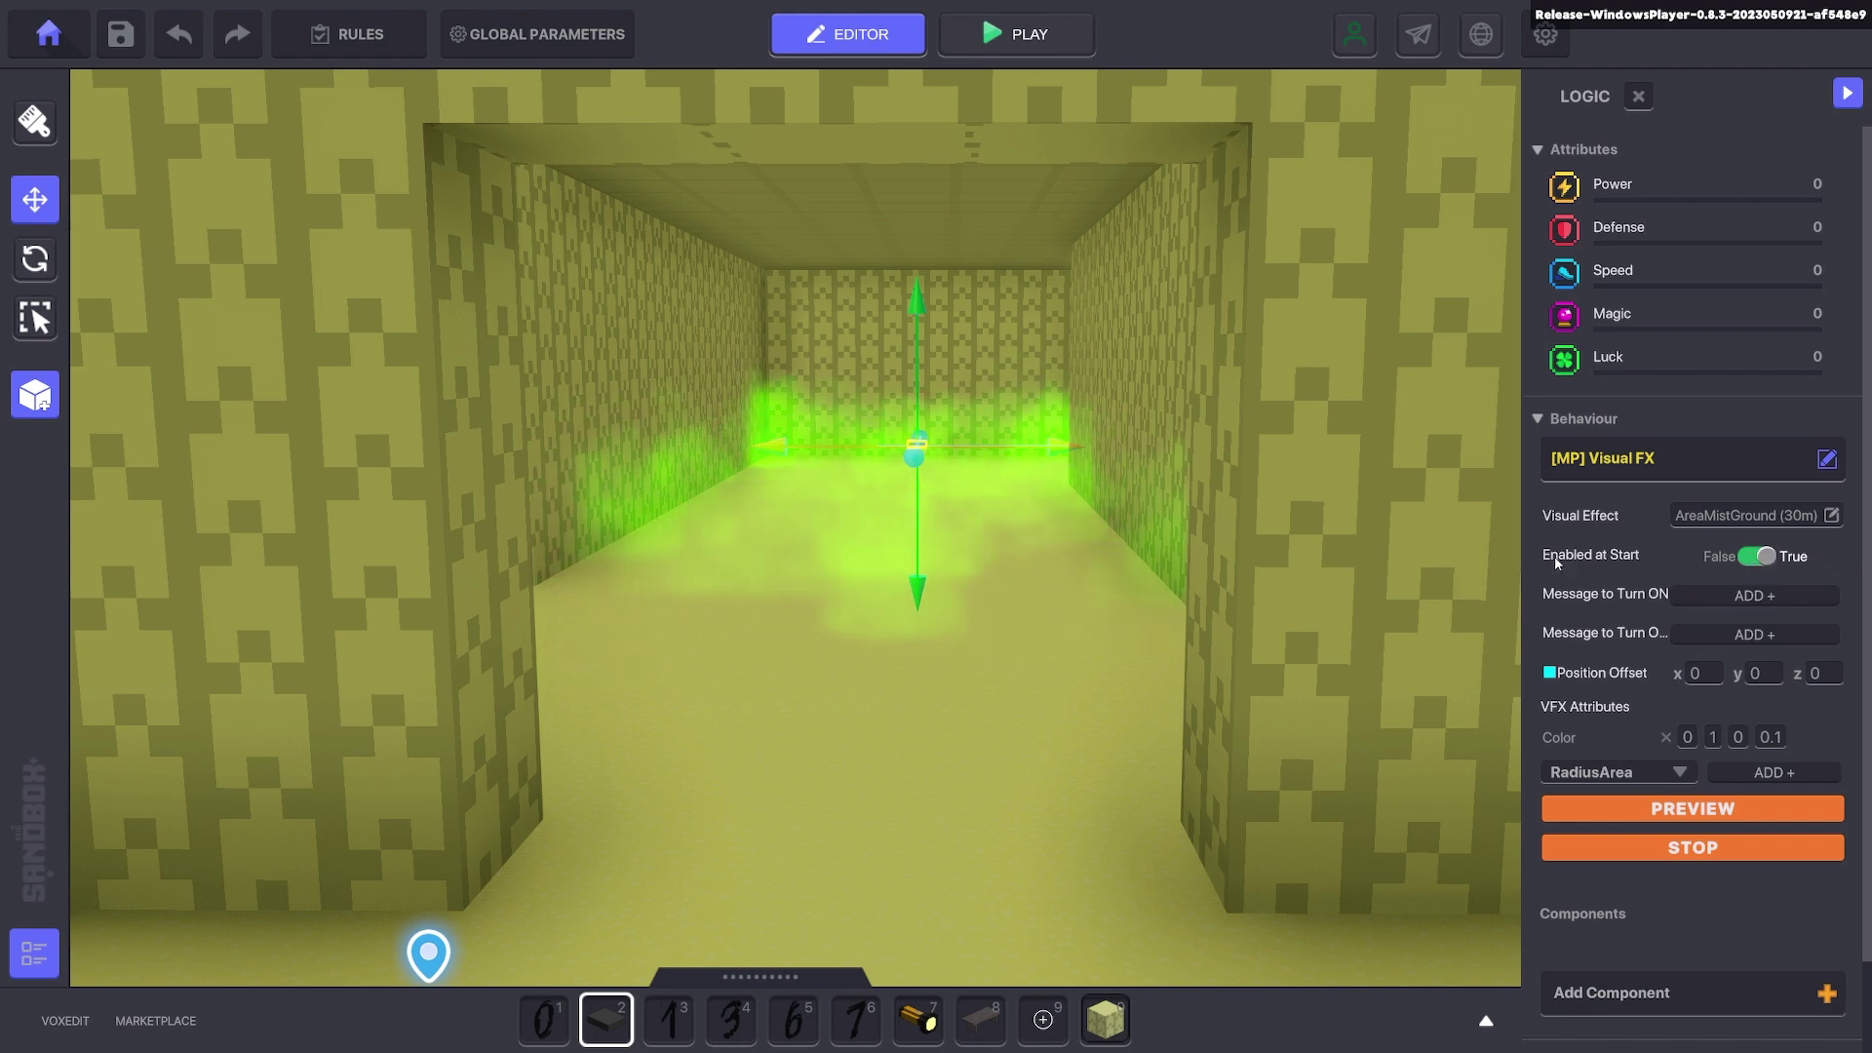
- Duplicate the green mist numpad and raise the copy to the upper part of the room
{"action": "scroll", "coordinate": [1243, 514], "scroll_direction": "down", "scroll_amount": 1}
{"action": "scroll", "coordinate": [1049, 443], "scroll_direction": "up", "scroll_amount": 3}
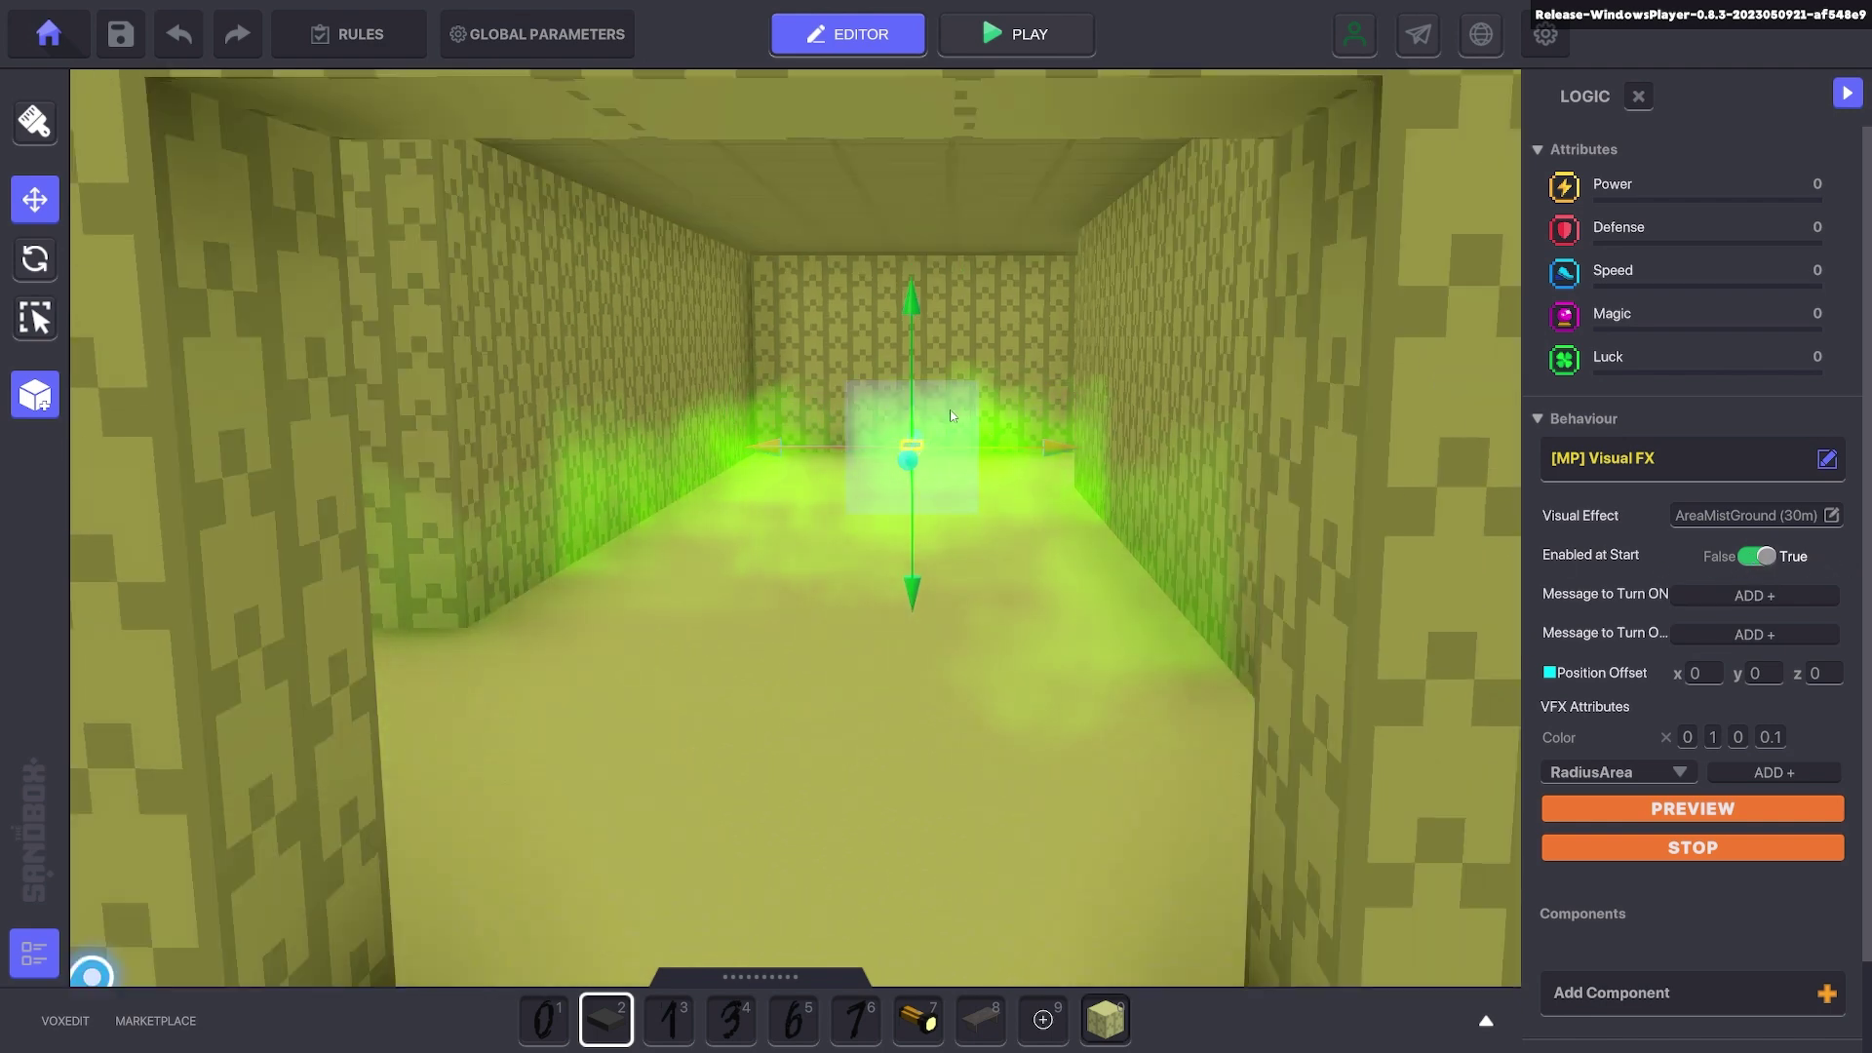
{"action": "left_click_drag", "start_coordinate": [909, 468], "coordinate": [910, 331]}
{"action": "scroll", "coordinate": [1682, 795], "scroll_direction": "down", "scroll_amount": 5}
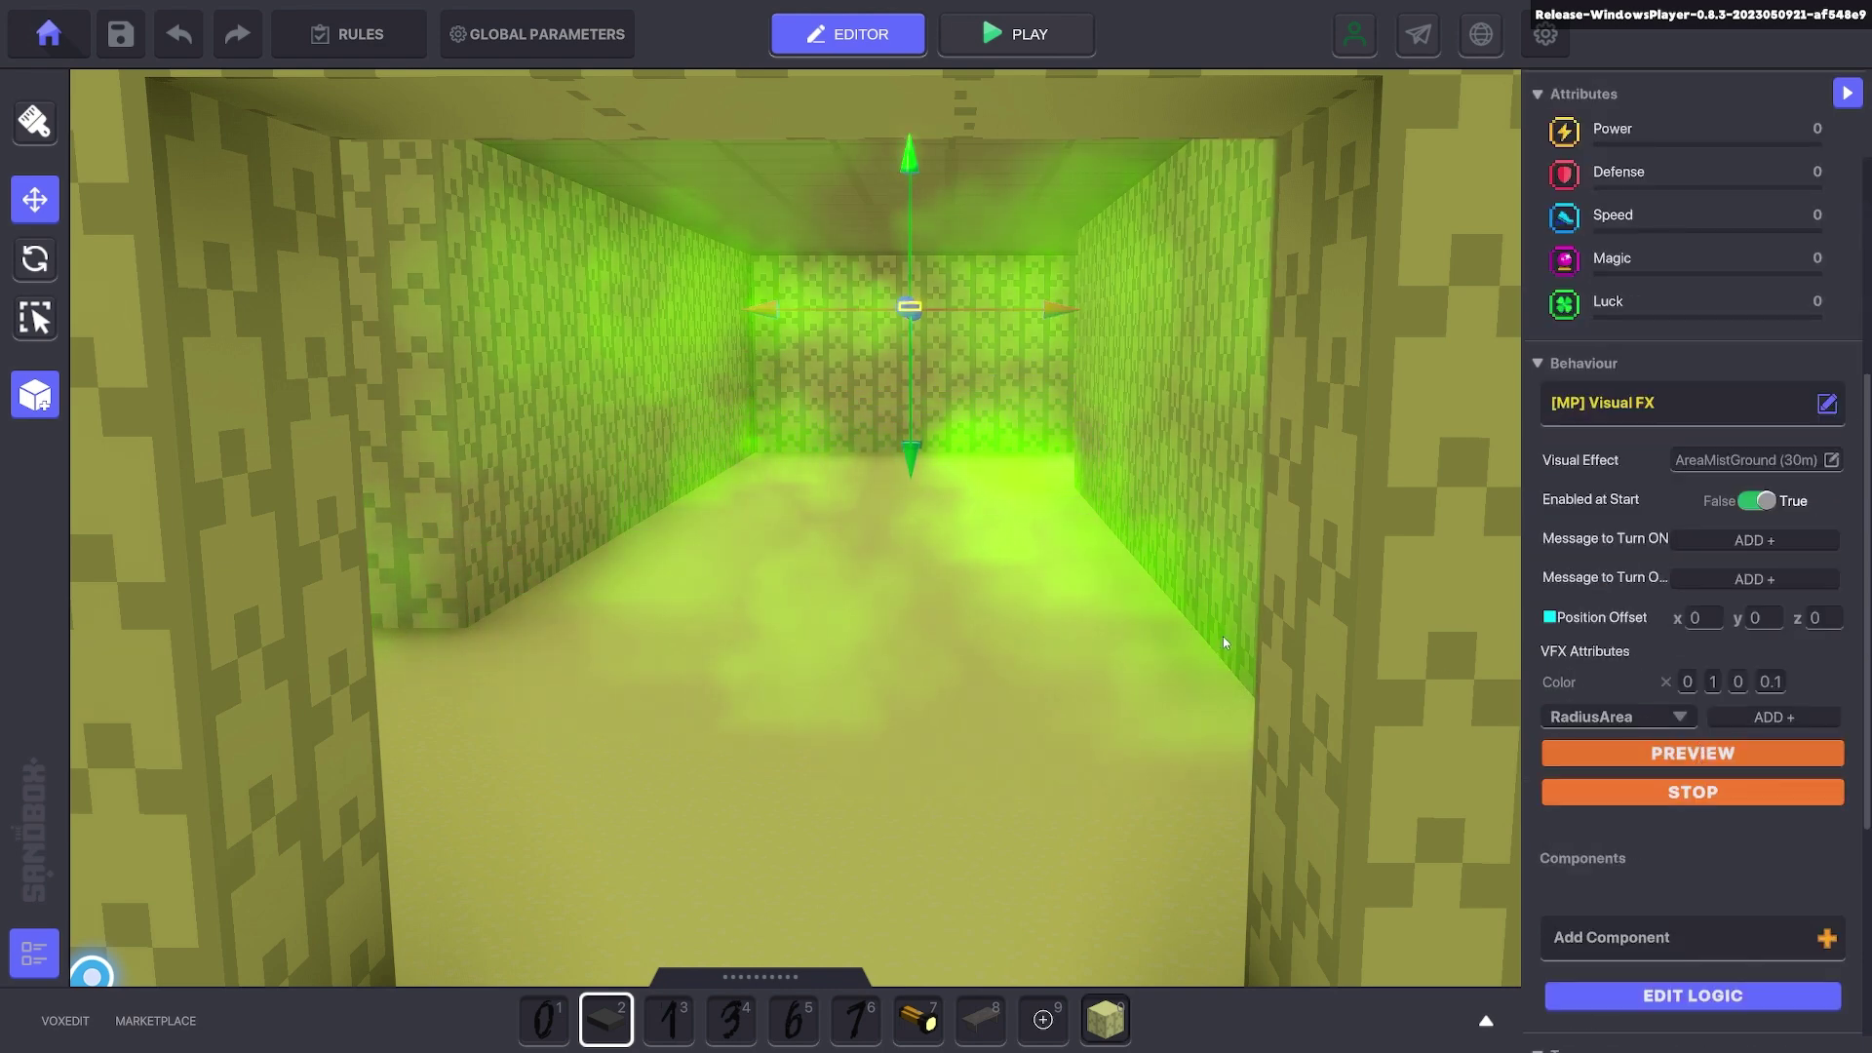
{"action": "scroll", "coordinate": [1223, 640], "scroll_direction": "down", "scroll_amount": 2}
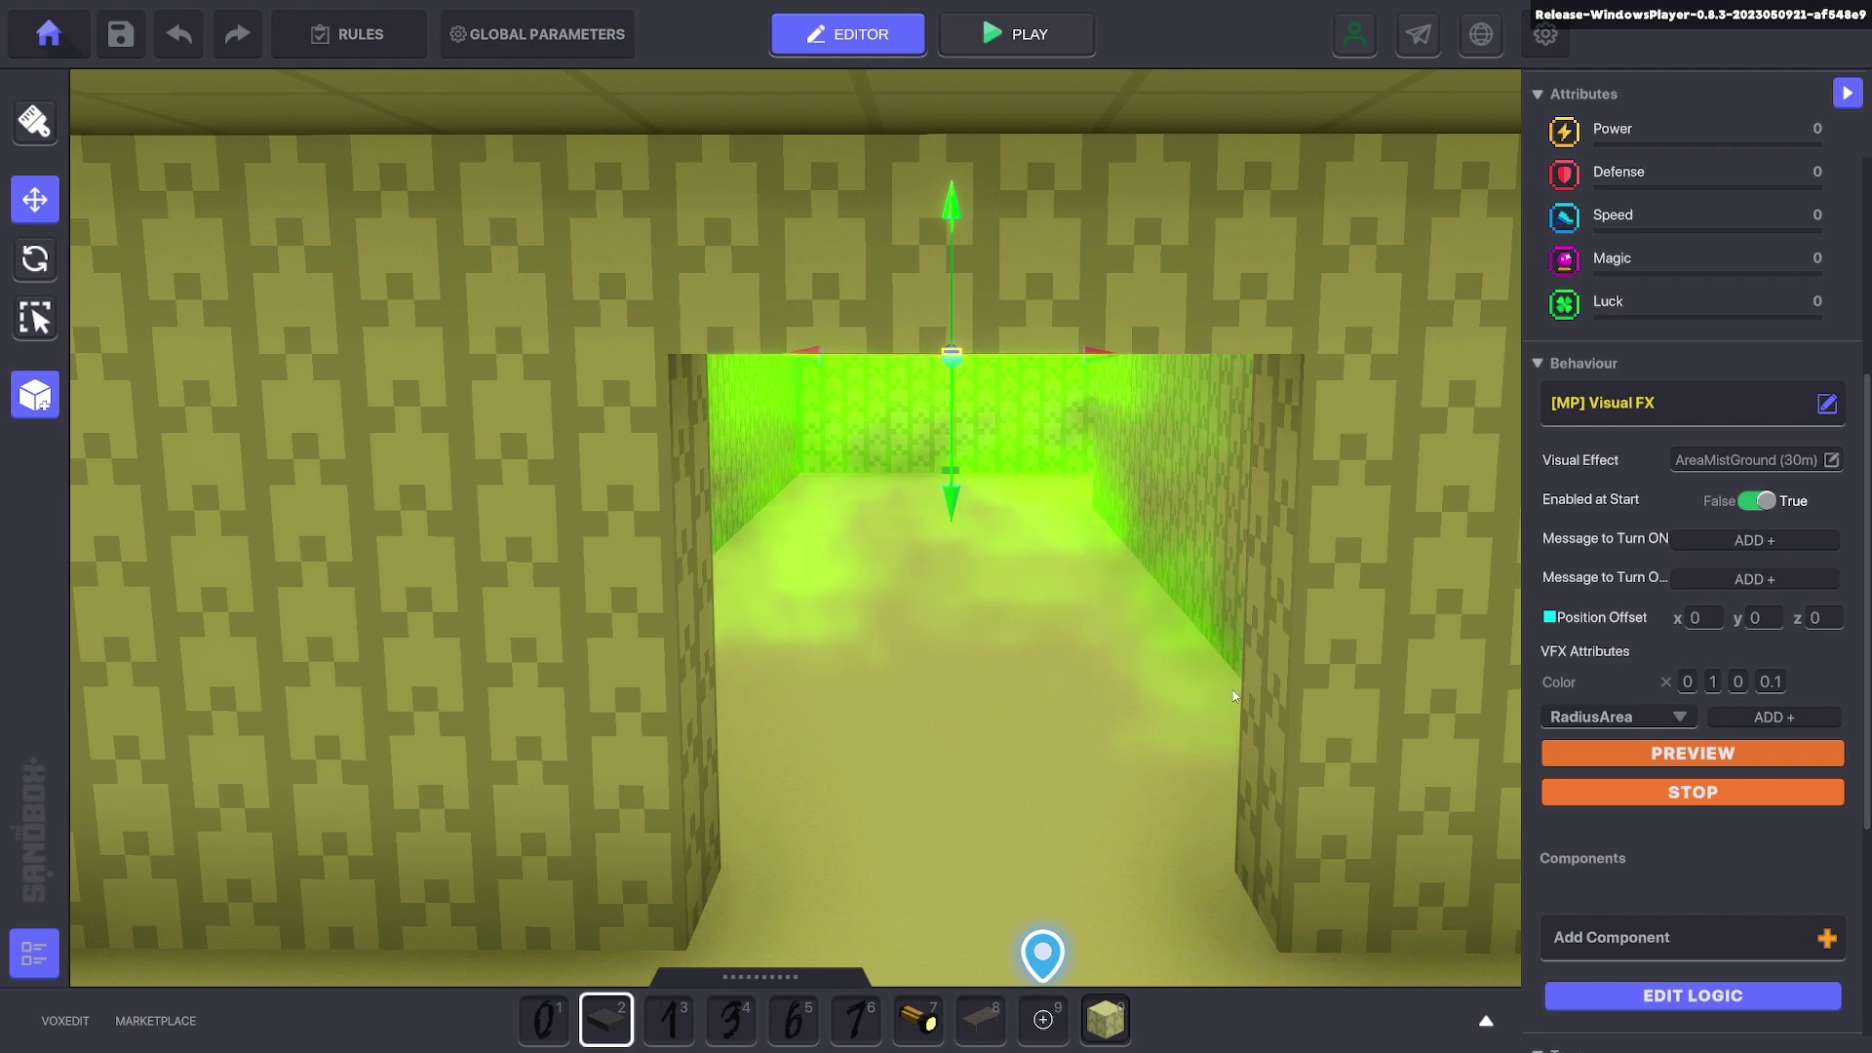
- Place another Grey Numpad on the floor in front of the two mist numpads
{"action": "scroll", "coordinate": [1044, 616], "scroll_direction": "up", "scroll_amount": 2}
{"action": "left_click", "coordinate": [610, 1024]}
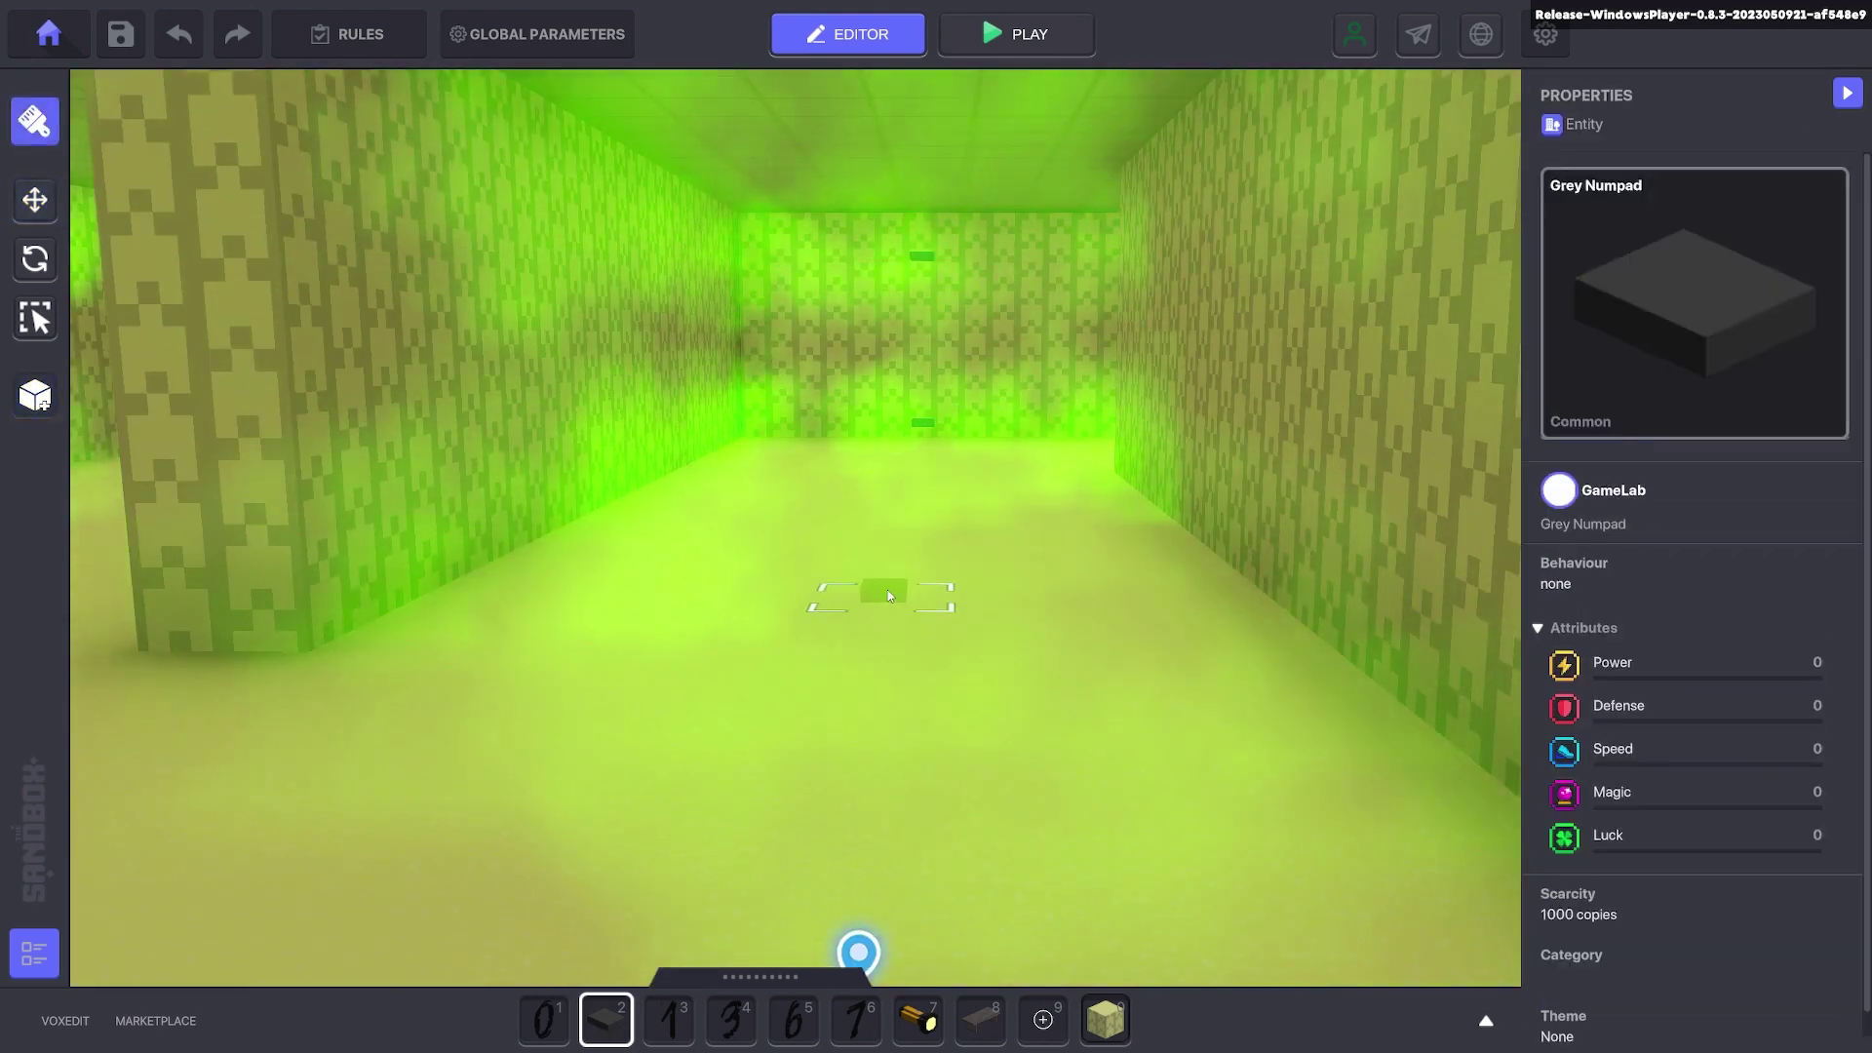
{"action": "left_click", "coordinate": [906, 532]}
{"action": "left_click", "coordinate": [34, 199]}
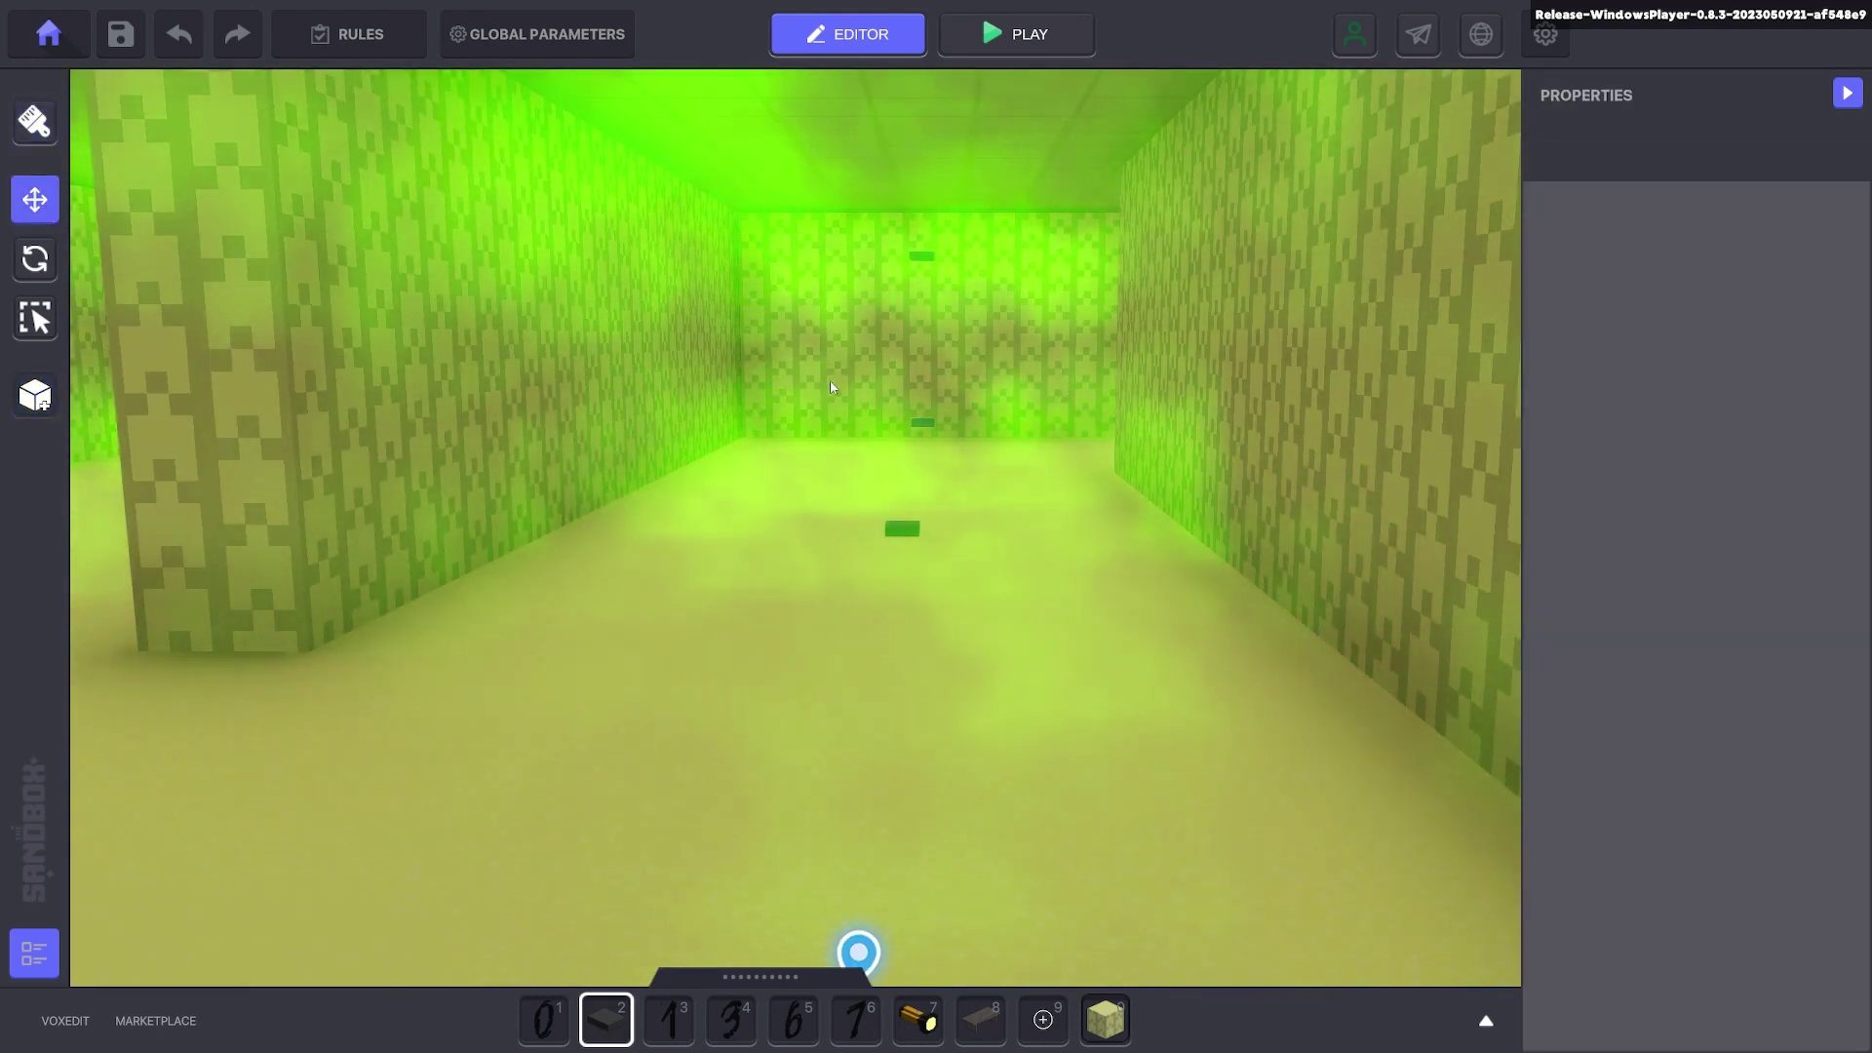
- Select both mist numpads together, make them invisible and set their physics to No Collisions
{"action": "scroll", "coordinate": [828, 380], "scroll_direction": "up", "scroll_amount": 2}
{"action": "left_click", "coordinate": [955, 436]}
{"action": "left_click", "coordinate": [958, 207], "text": "shift"}
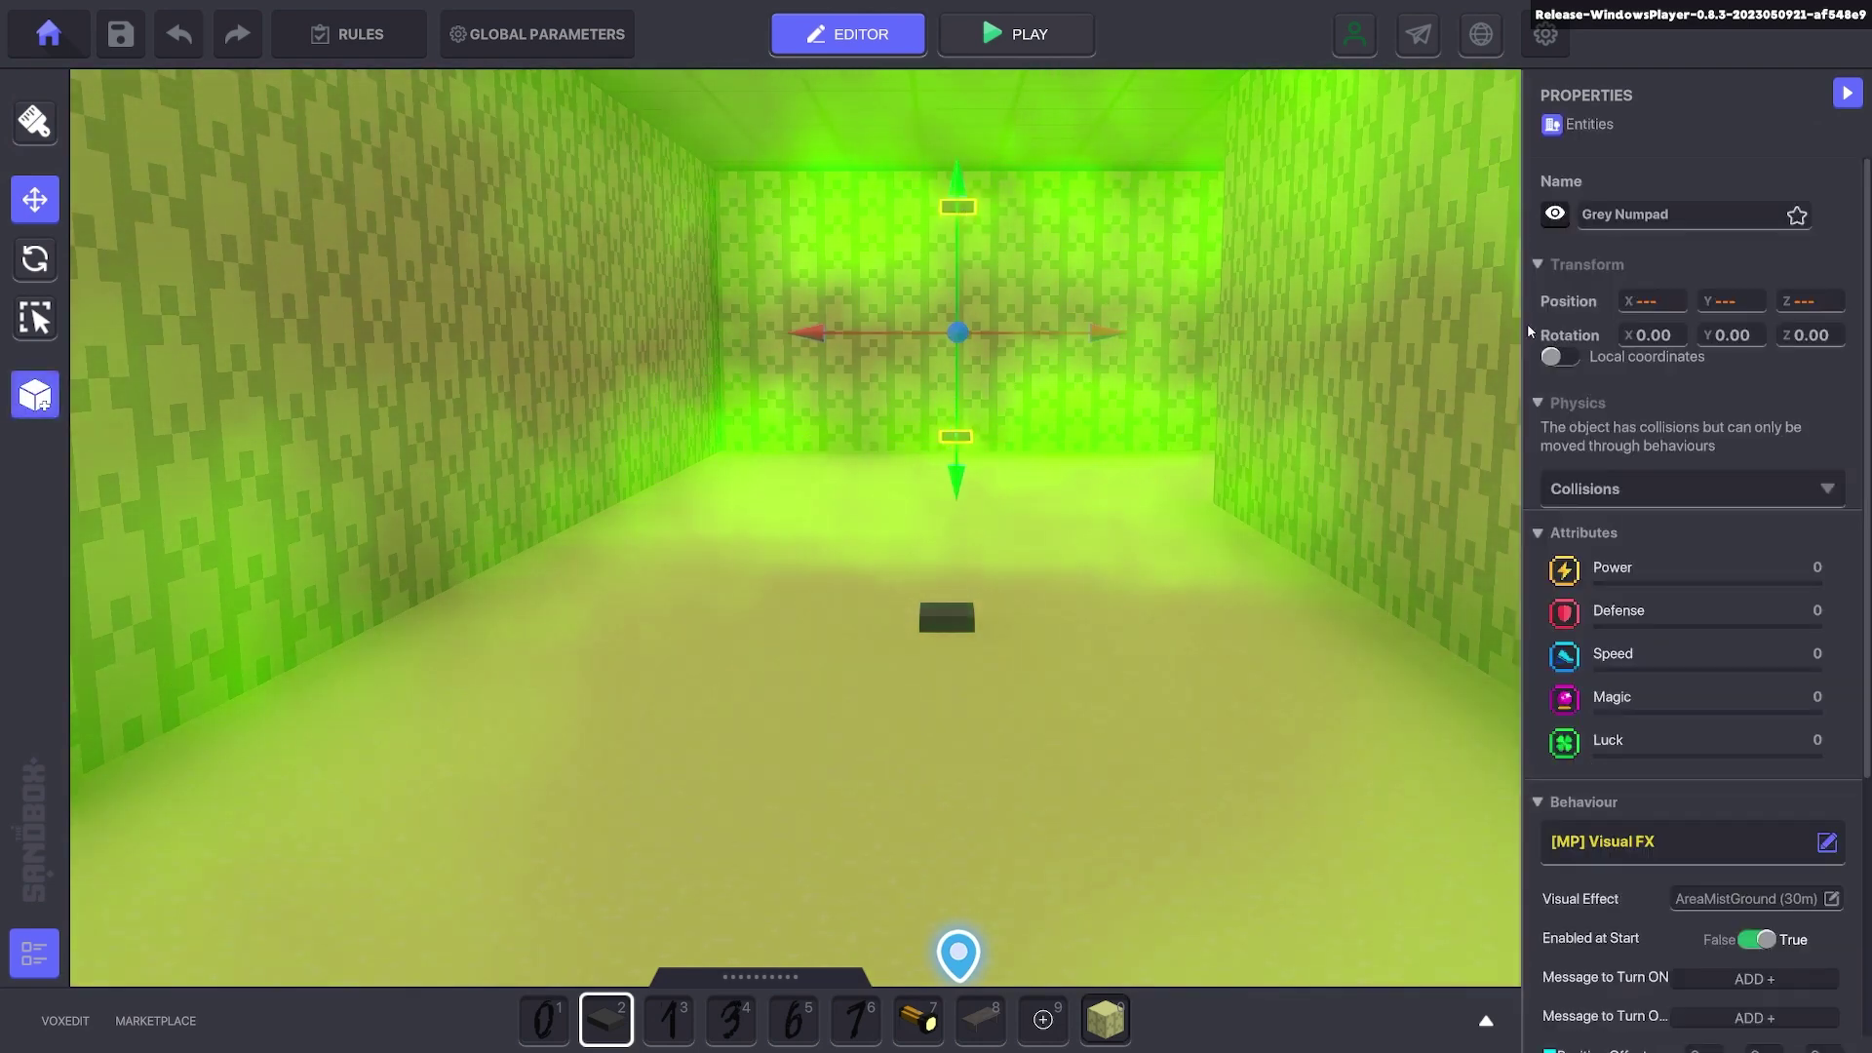
{"action": "left_click", "coordinate": [1555, 214]}
{"action": "left_click", "coordinate": [1657, 486]}
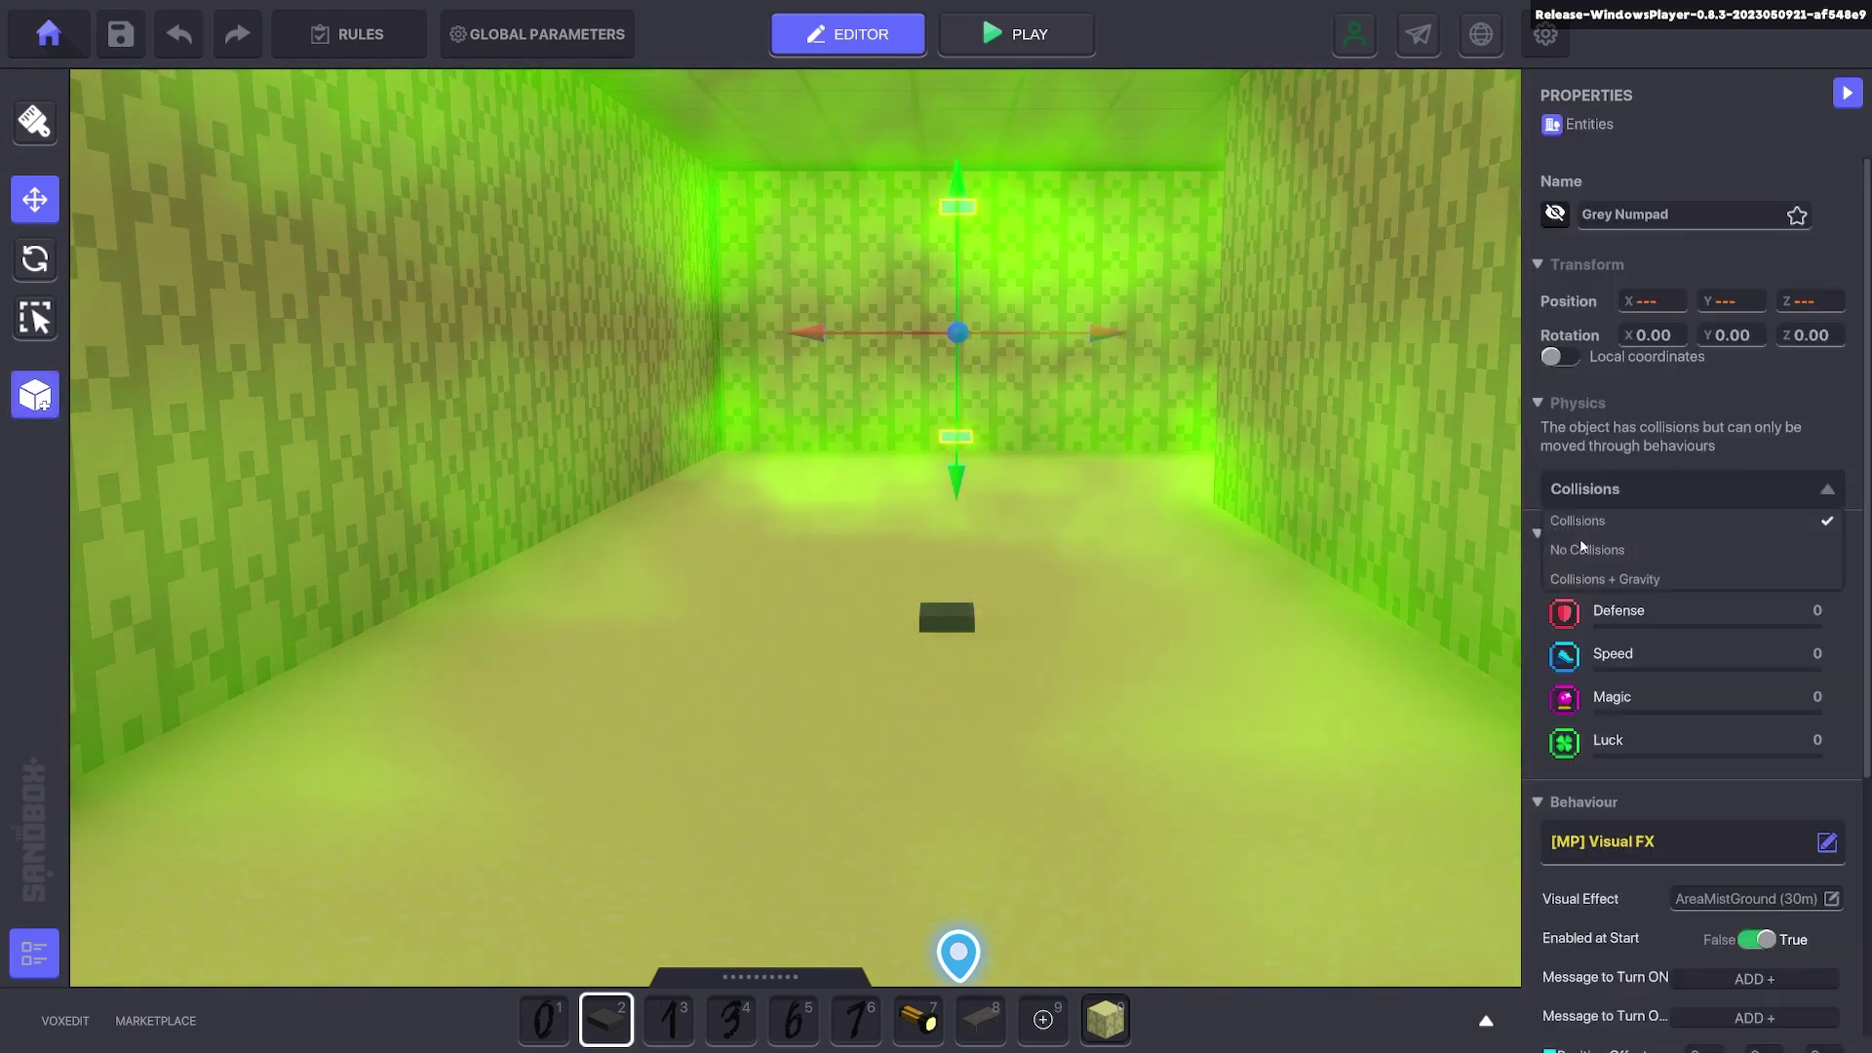
{"action": "left_click", "coordinate": [1587, 550]}
- Make the new floor numpad invisible and set its physics to No Collisions
{"action": "left_click", "coordinate": [947, 617]}
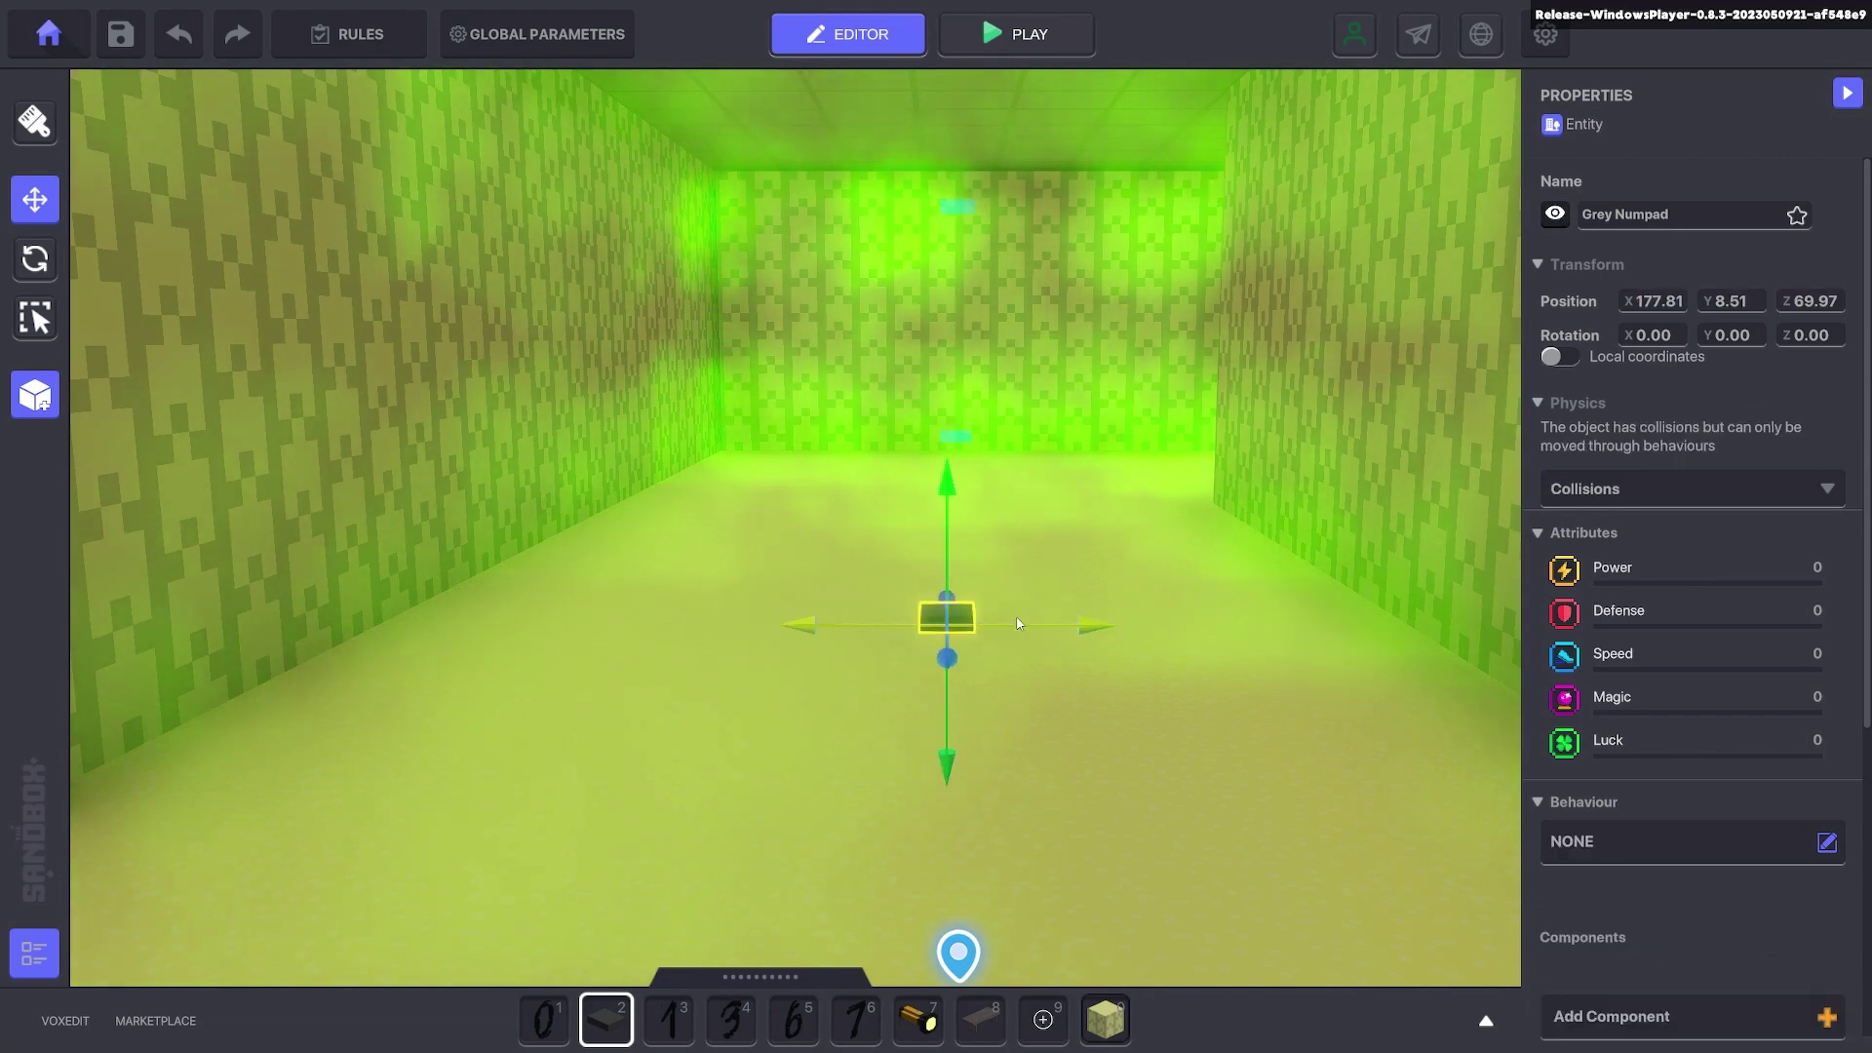
{"action": "left_click", "coordinate": [1555, 215]}
{"action": "left_click", "coordinate": [1623, 488]}
{"action": "left_click", "coordinate": [1599, 548]}
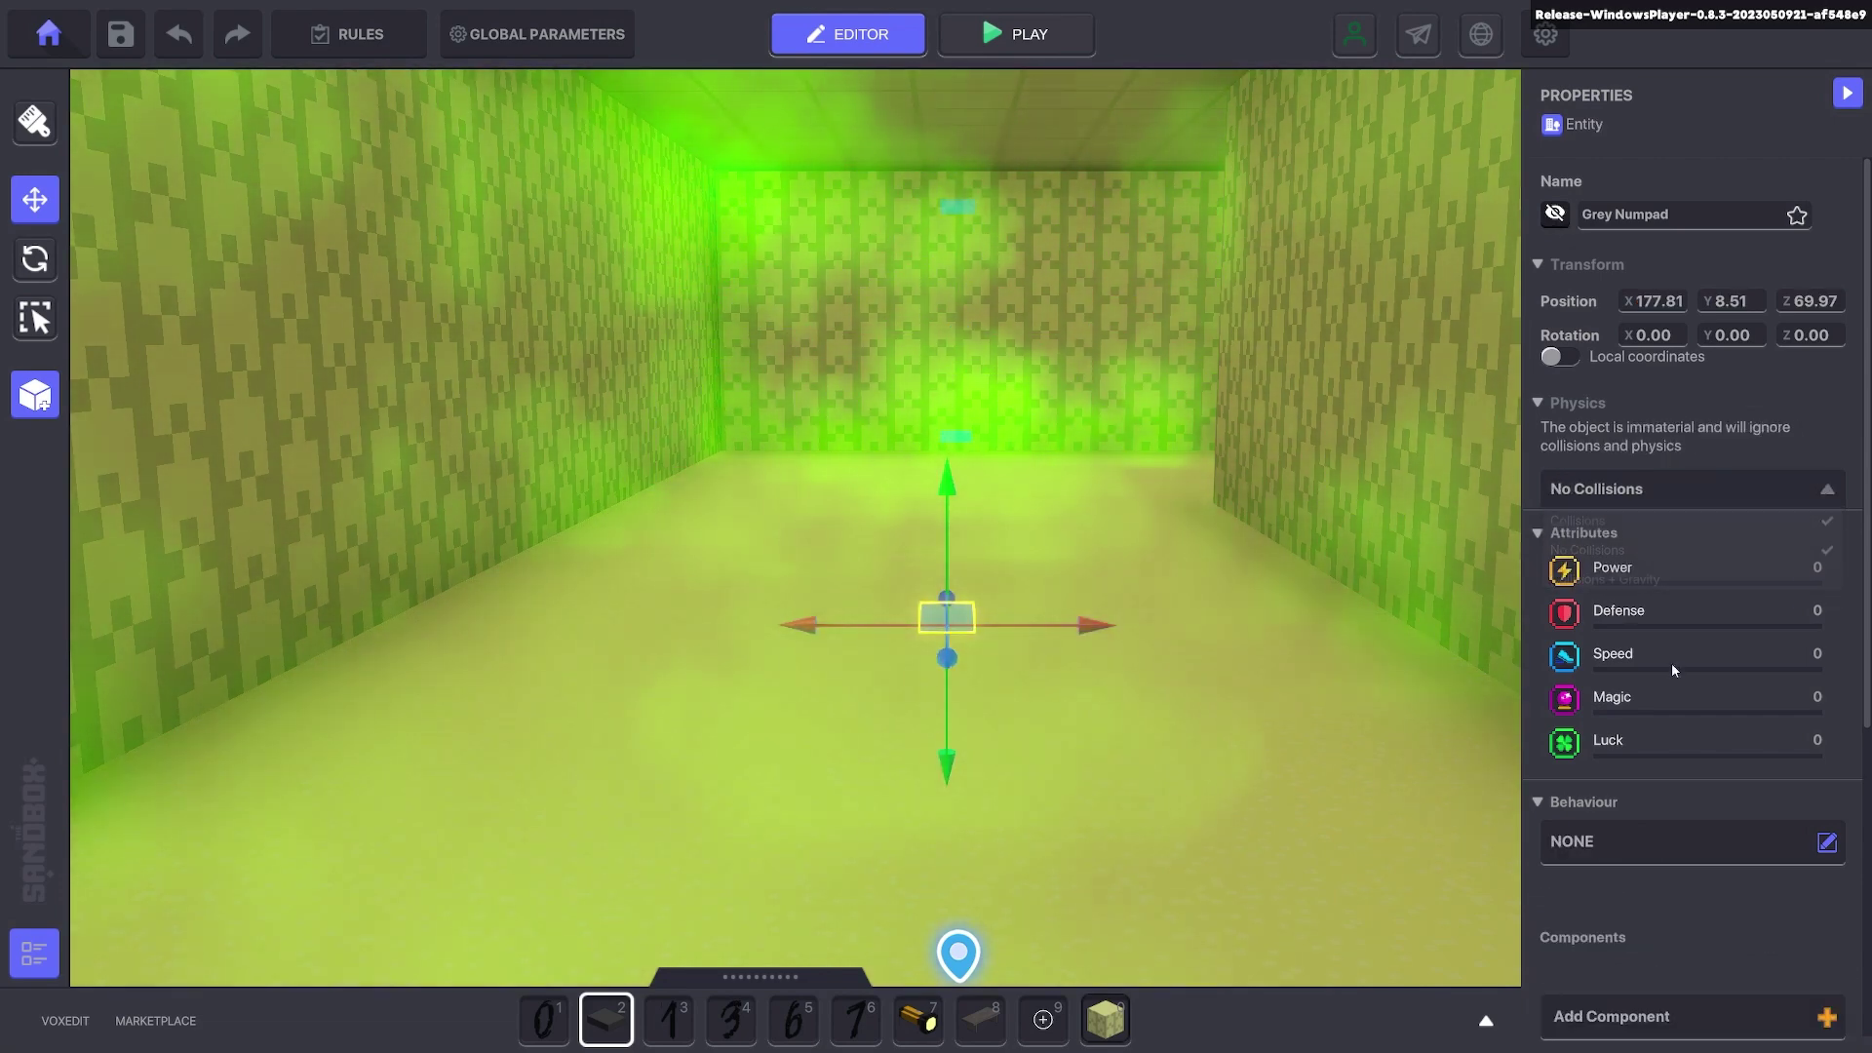
- Assign the [MP] Message Broadcaster behaviour to the hidden floor numpad
{"action": "left_click", "coordinate": [1693, 840]}
{"action": "left_click", "coordinate": [961, 242]}
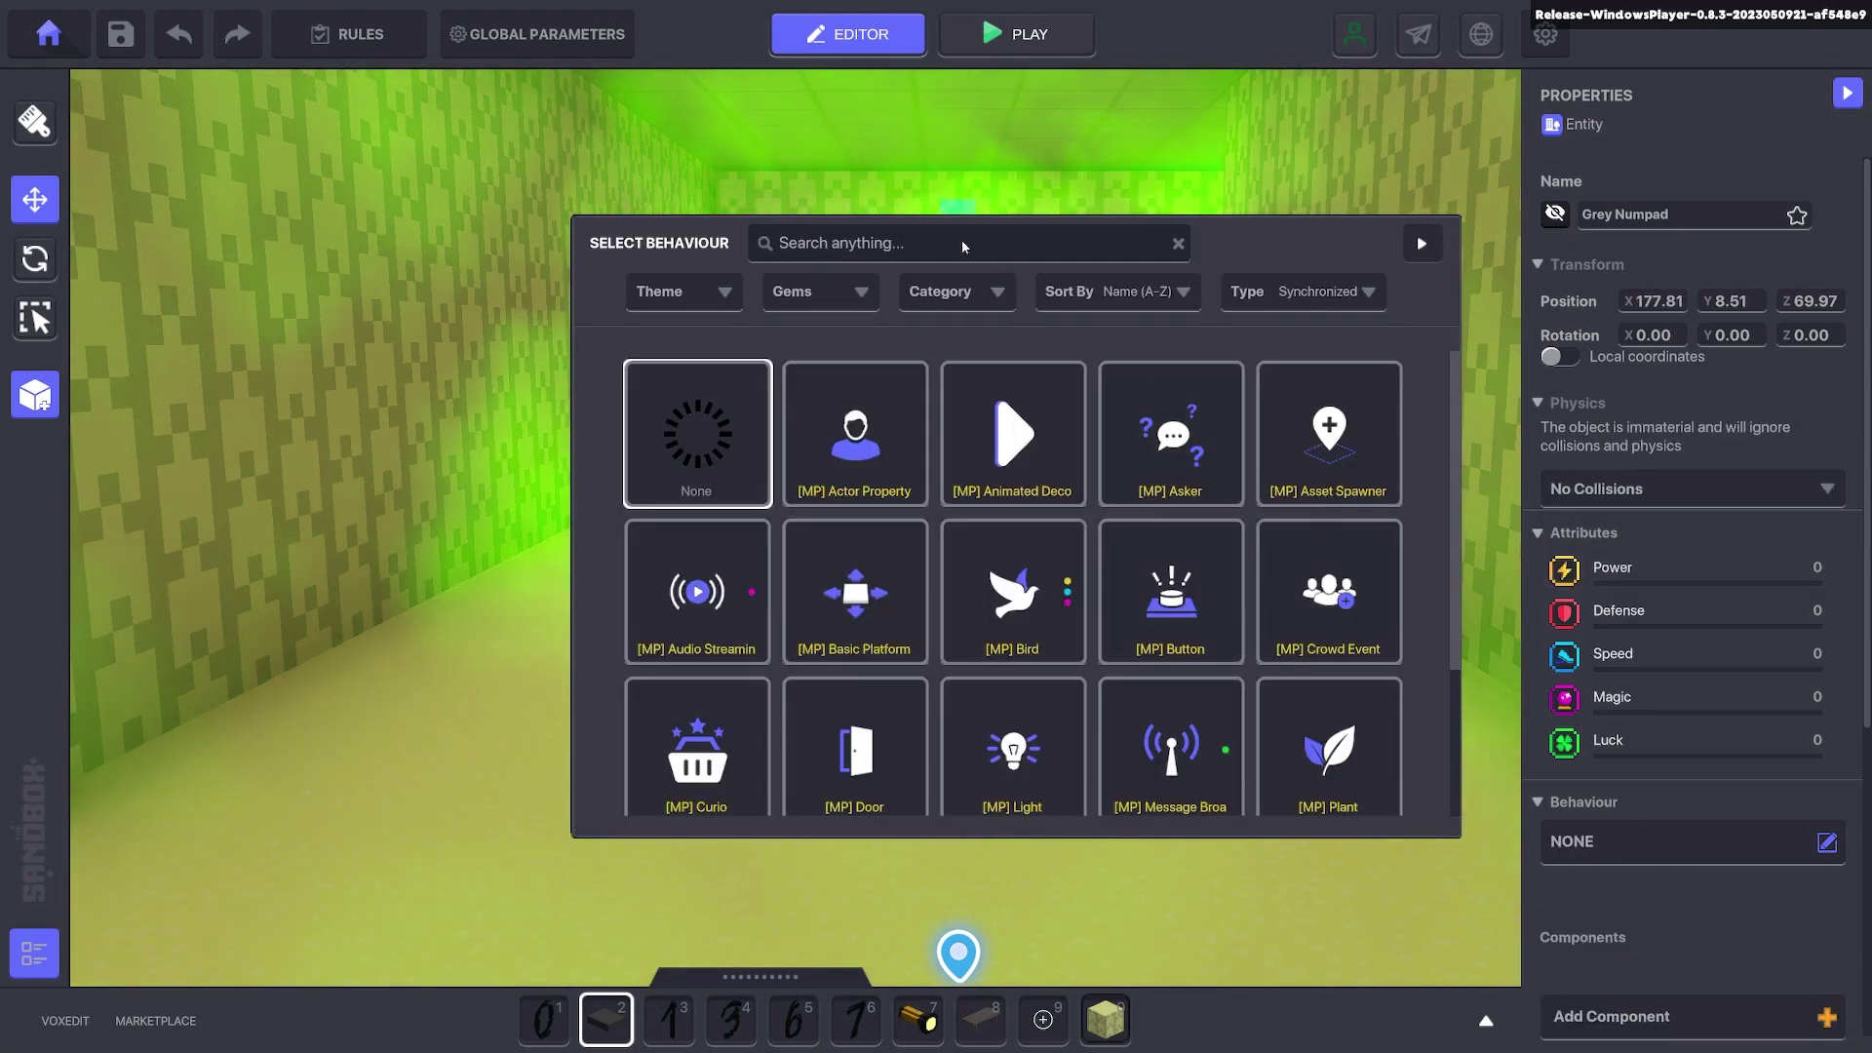
{"action": "type", "text": "mess"}
{"action": "left_click", "coordinate": [1016, 439]}
- Open the broadcaster's logic settings and choose Damage:20 as the message to send
{"action": "scroll", "coordinate": [1287, 527], "scroll_direction": "down", "scroll_amount": 2}
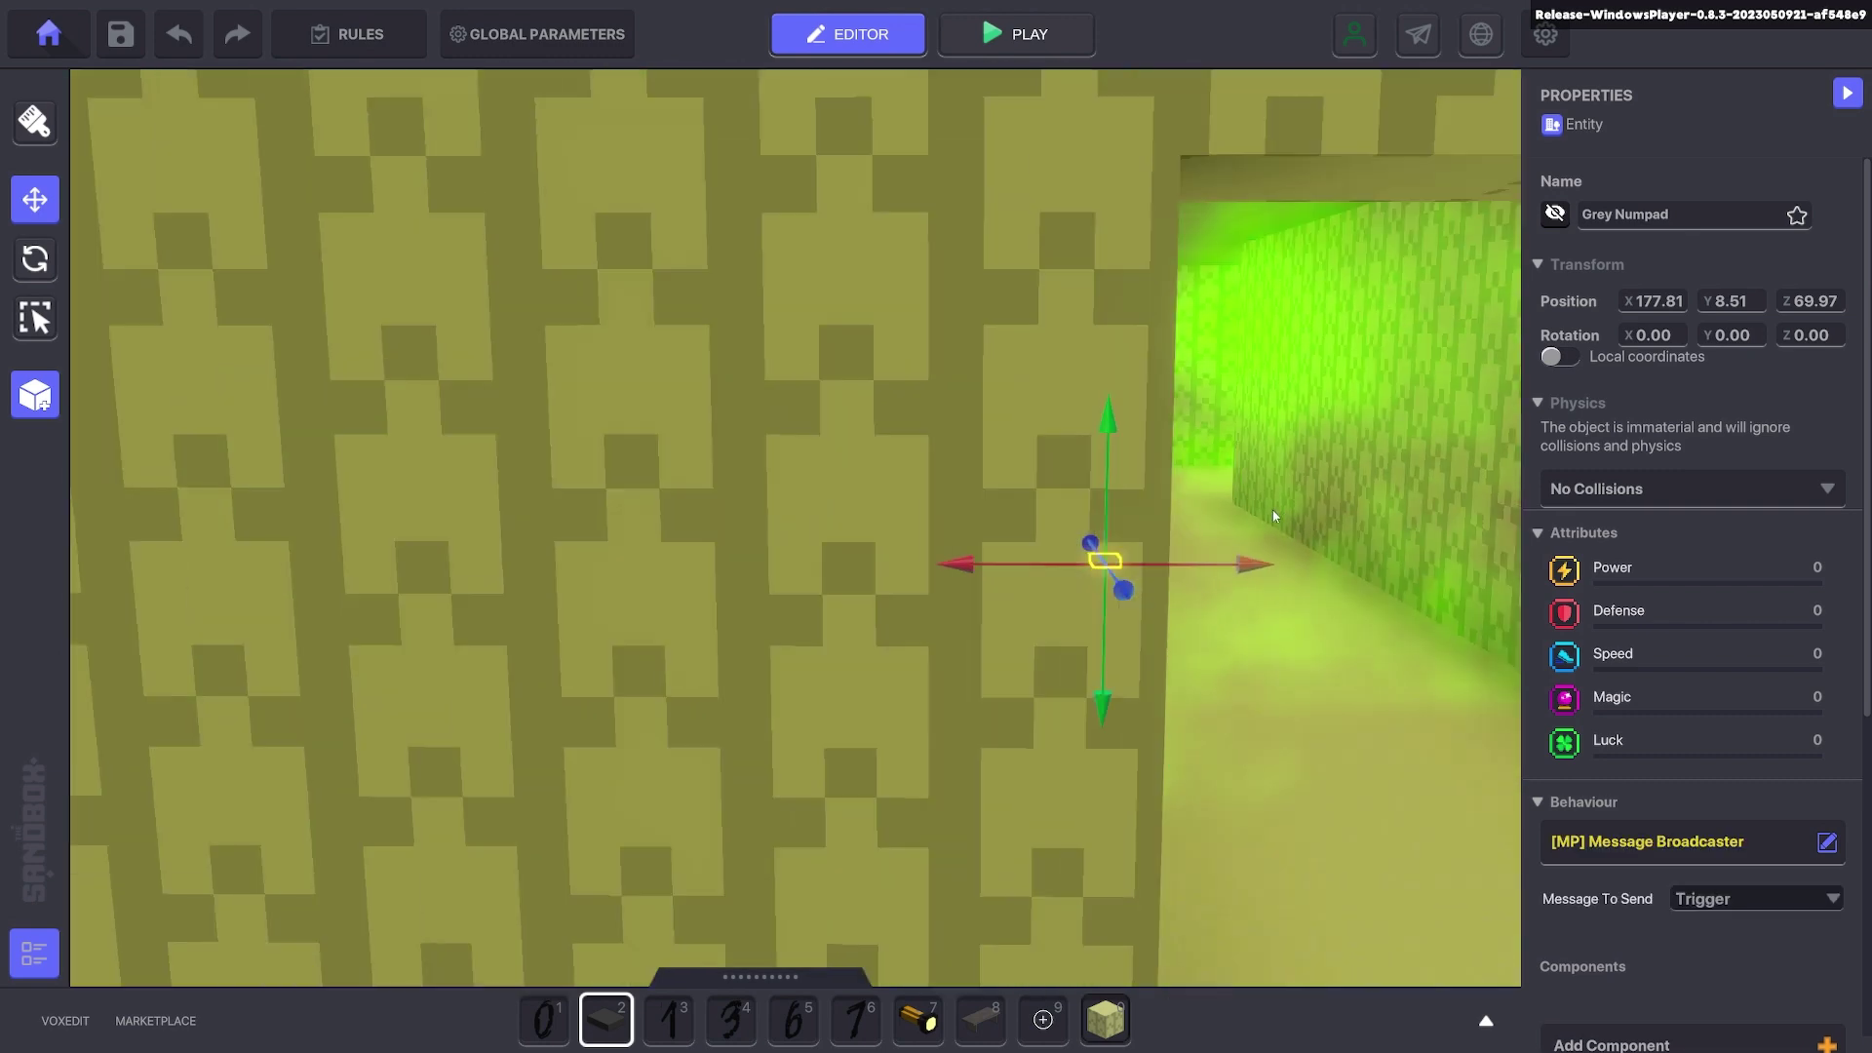
{"action": "right_click_drag", "start_coordinate": [1302, 550], "coordinate": [1121, 575]}
{"action": "left_click_drag", "start_coordinate": [1112, 575], "coordinate": [1197, 525]}
{"action": "scroll", "coordinate": [1657, 585], "scroll_direction": "down", "scroll_amount": 3}
{"action": "left_click", "coordinate": [1687, 660]}
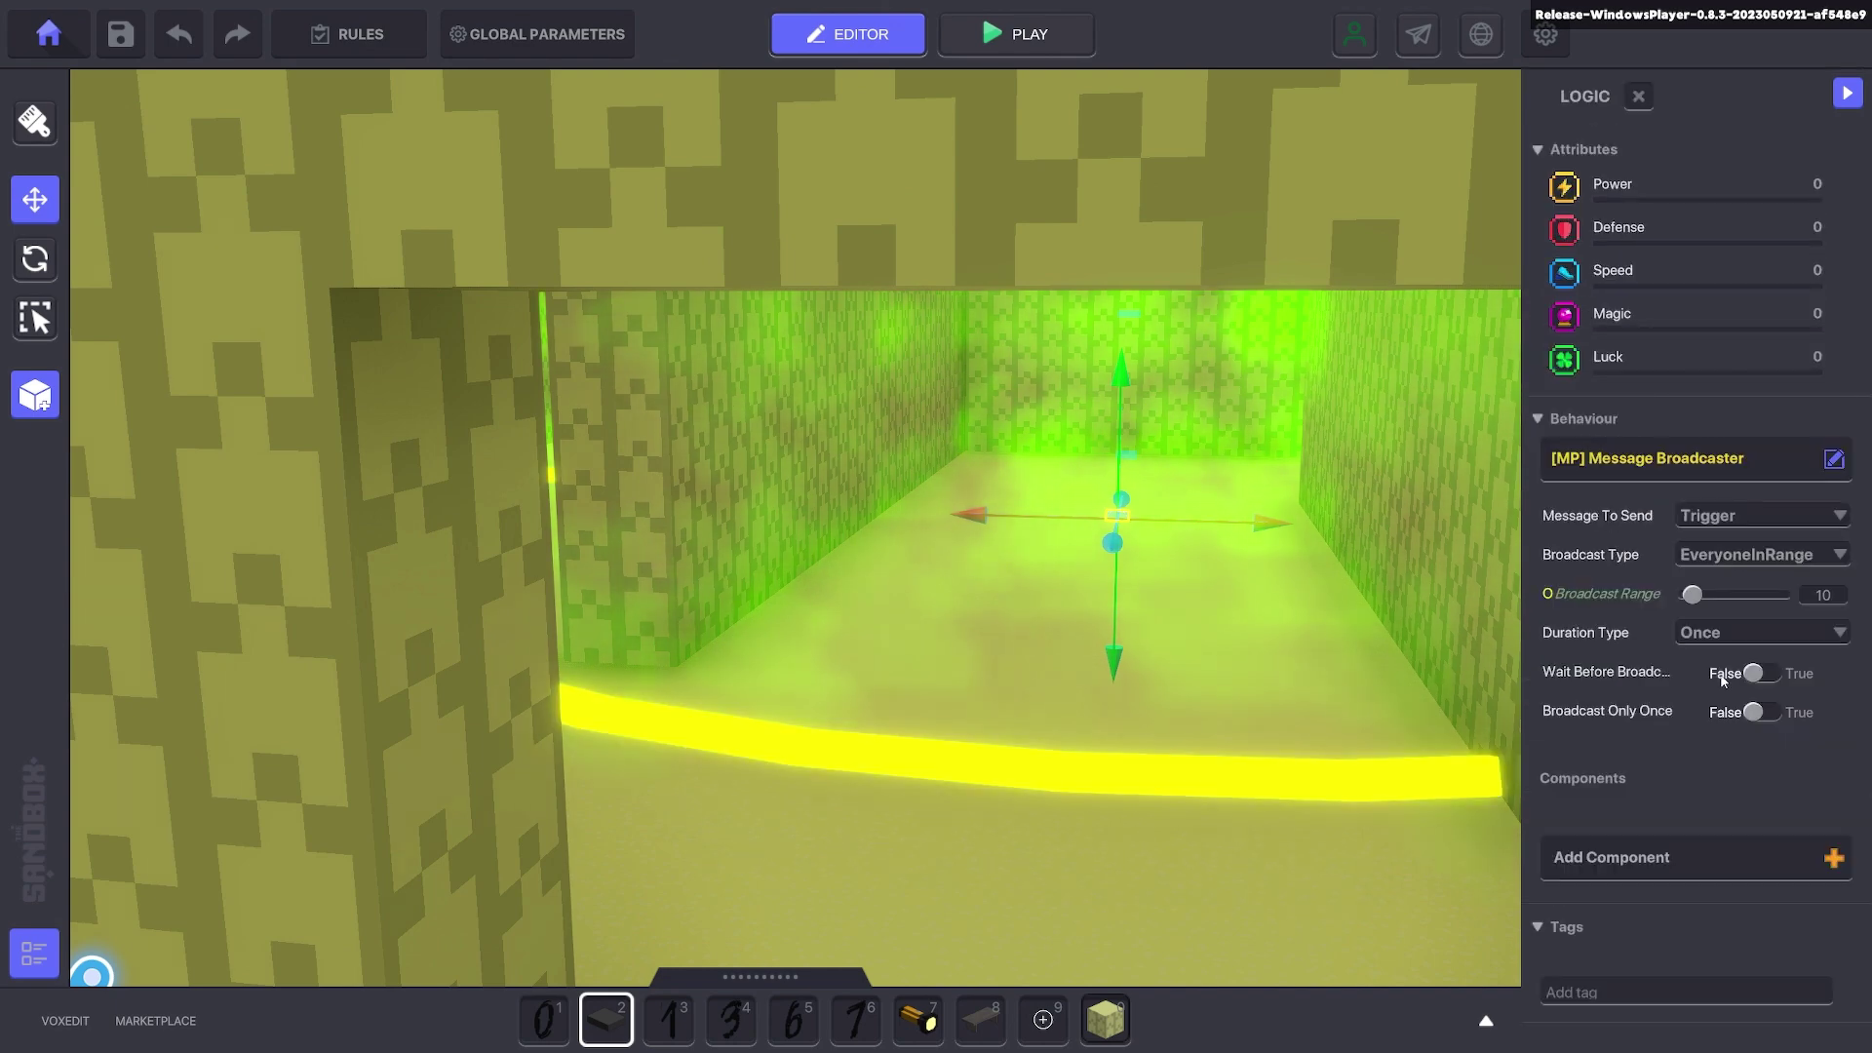
{"action": "left_click", "coordinate": [1706, 517]}
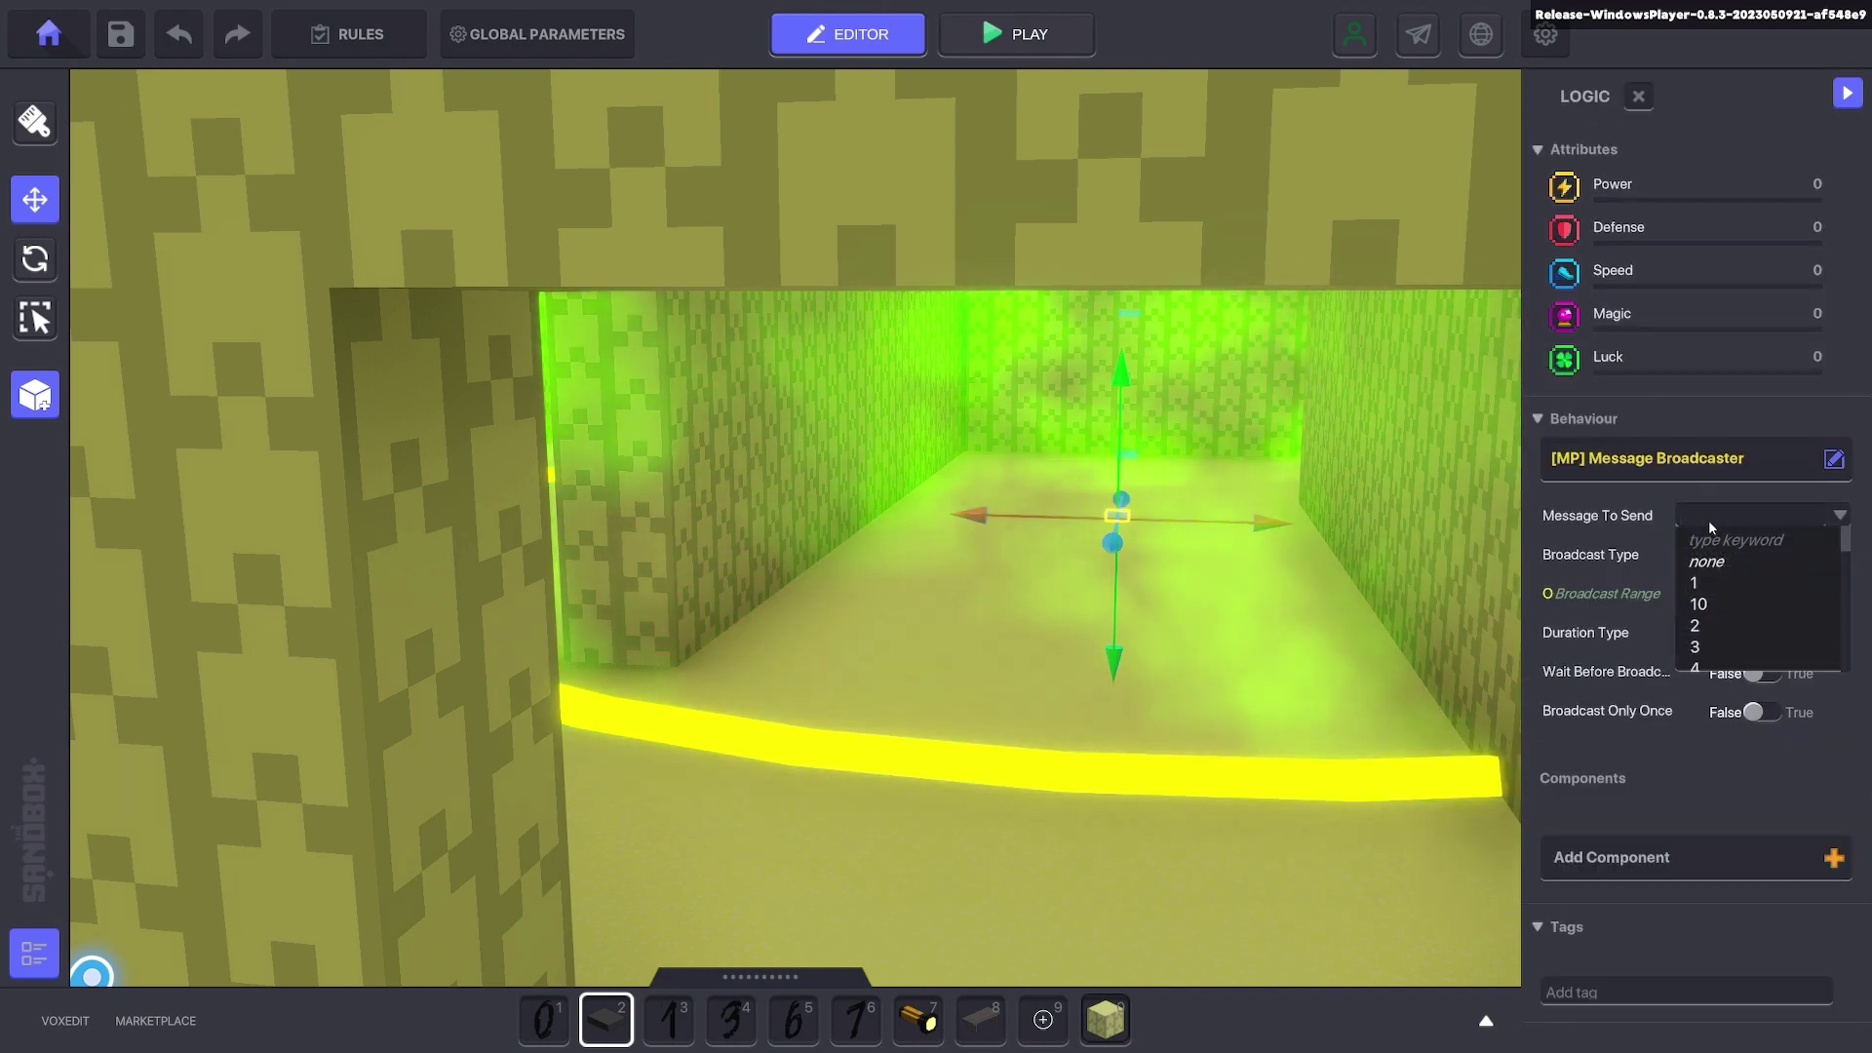
{"action": "type", "text": "Damage"}
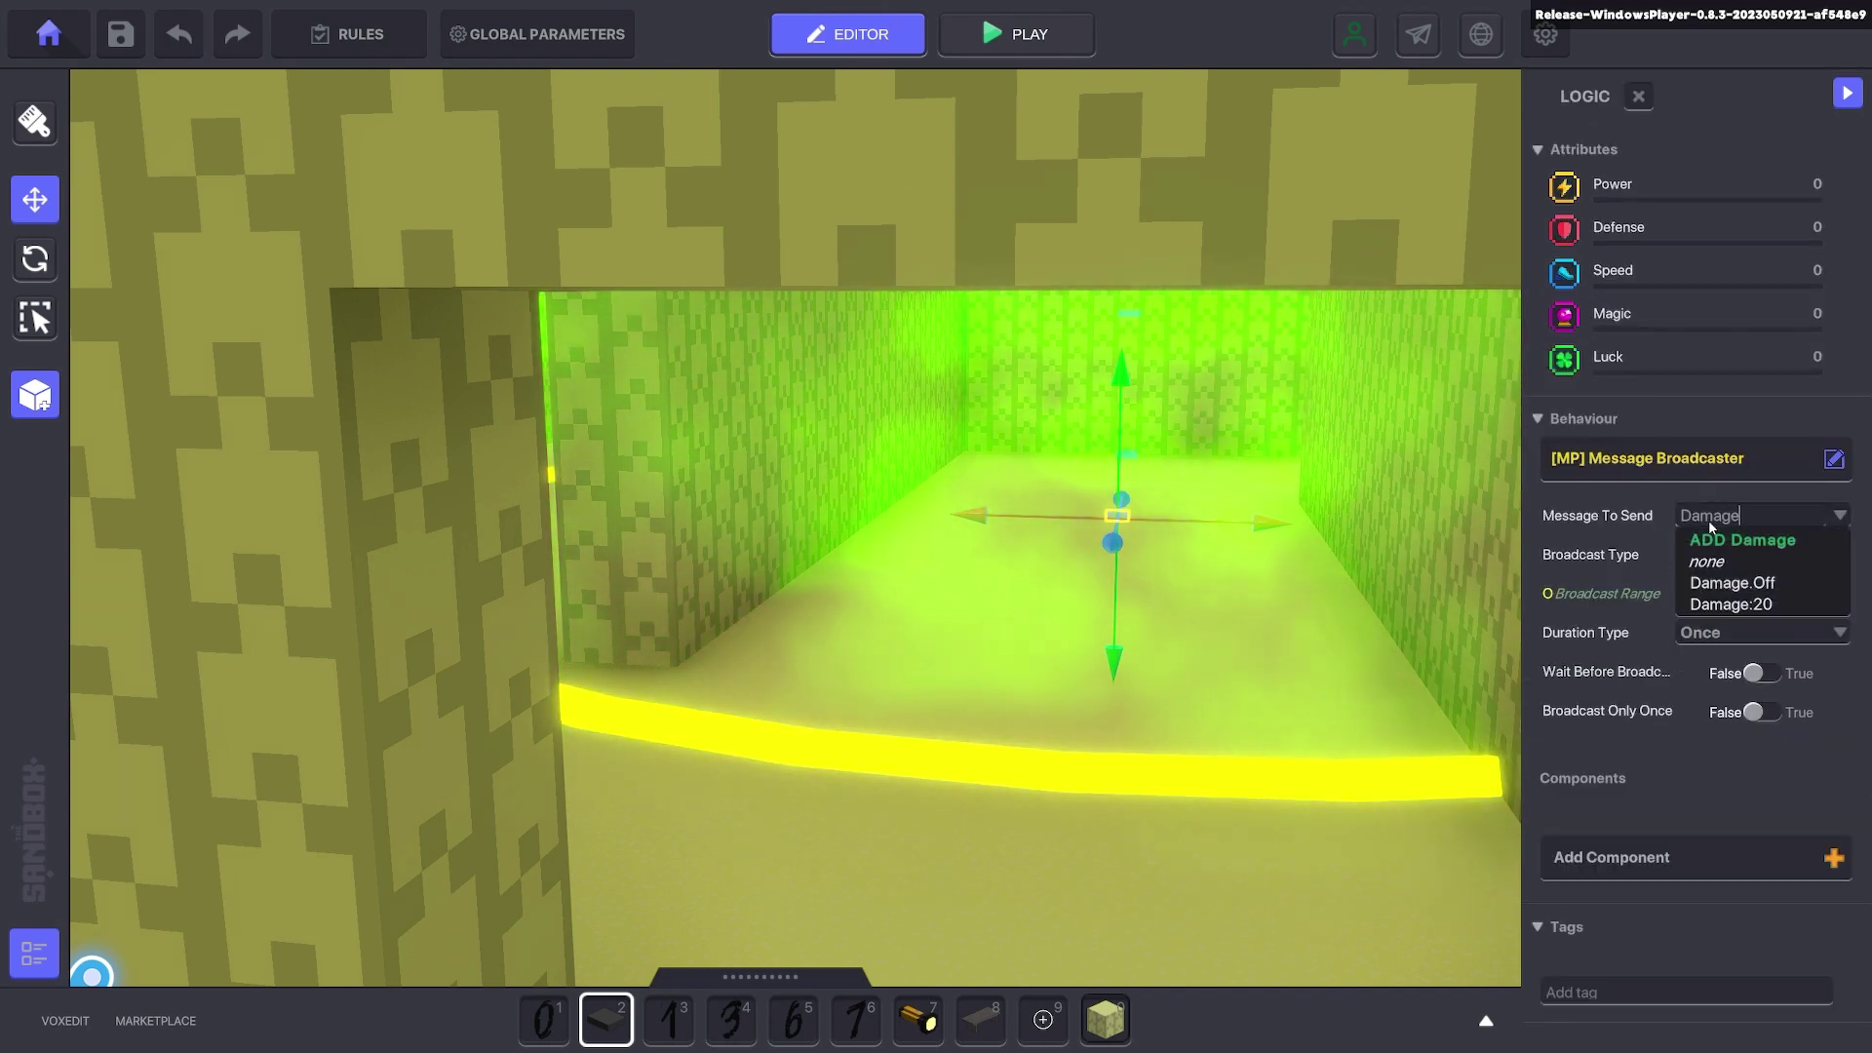
{"action": "left_click", "coordinate": [1727, 605]}
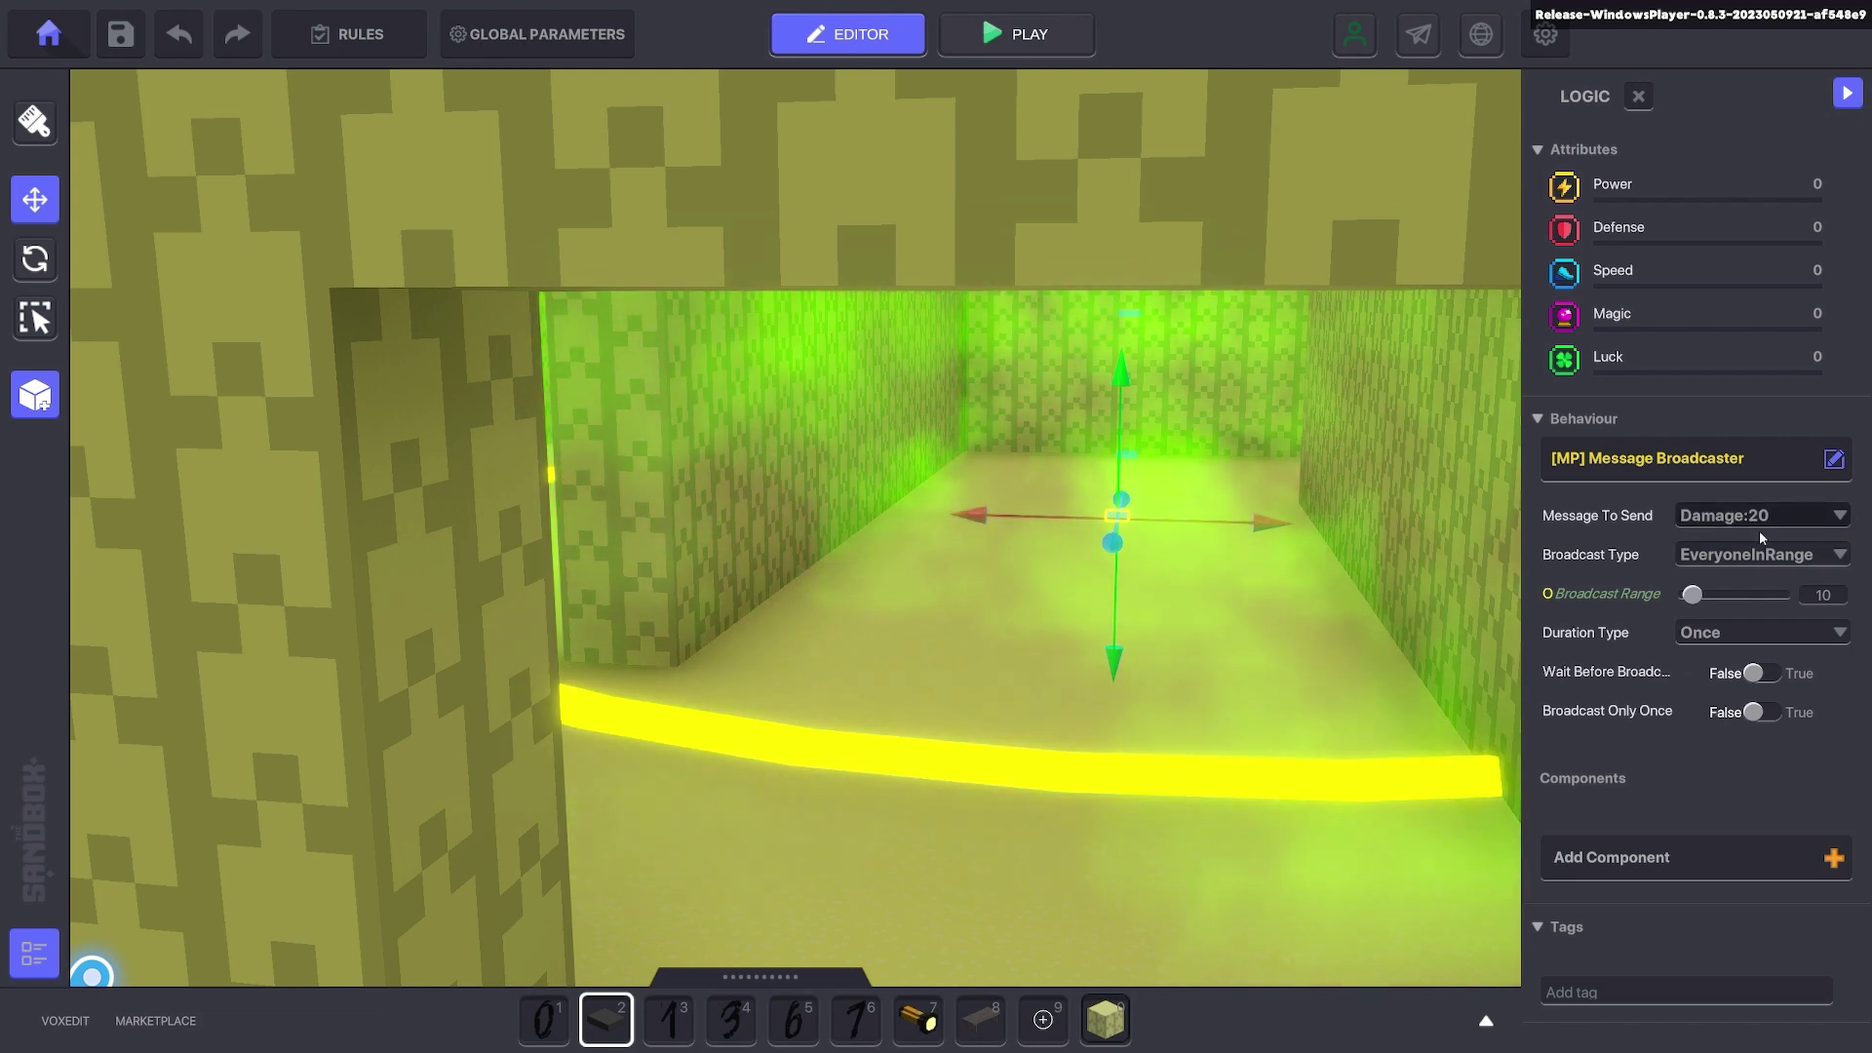
- Set the broadcast type to SpecificTagsInRange and enter Avatar as the tag
{"action": "left_click", "coordinate": [1745, 555]}
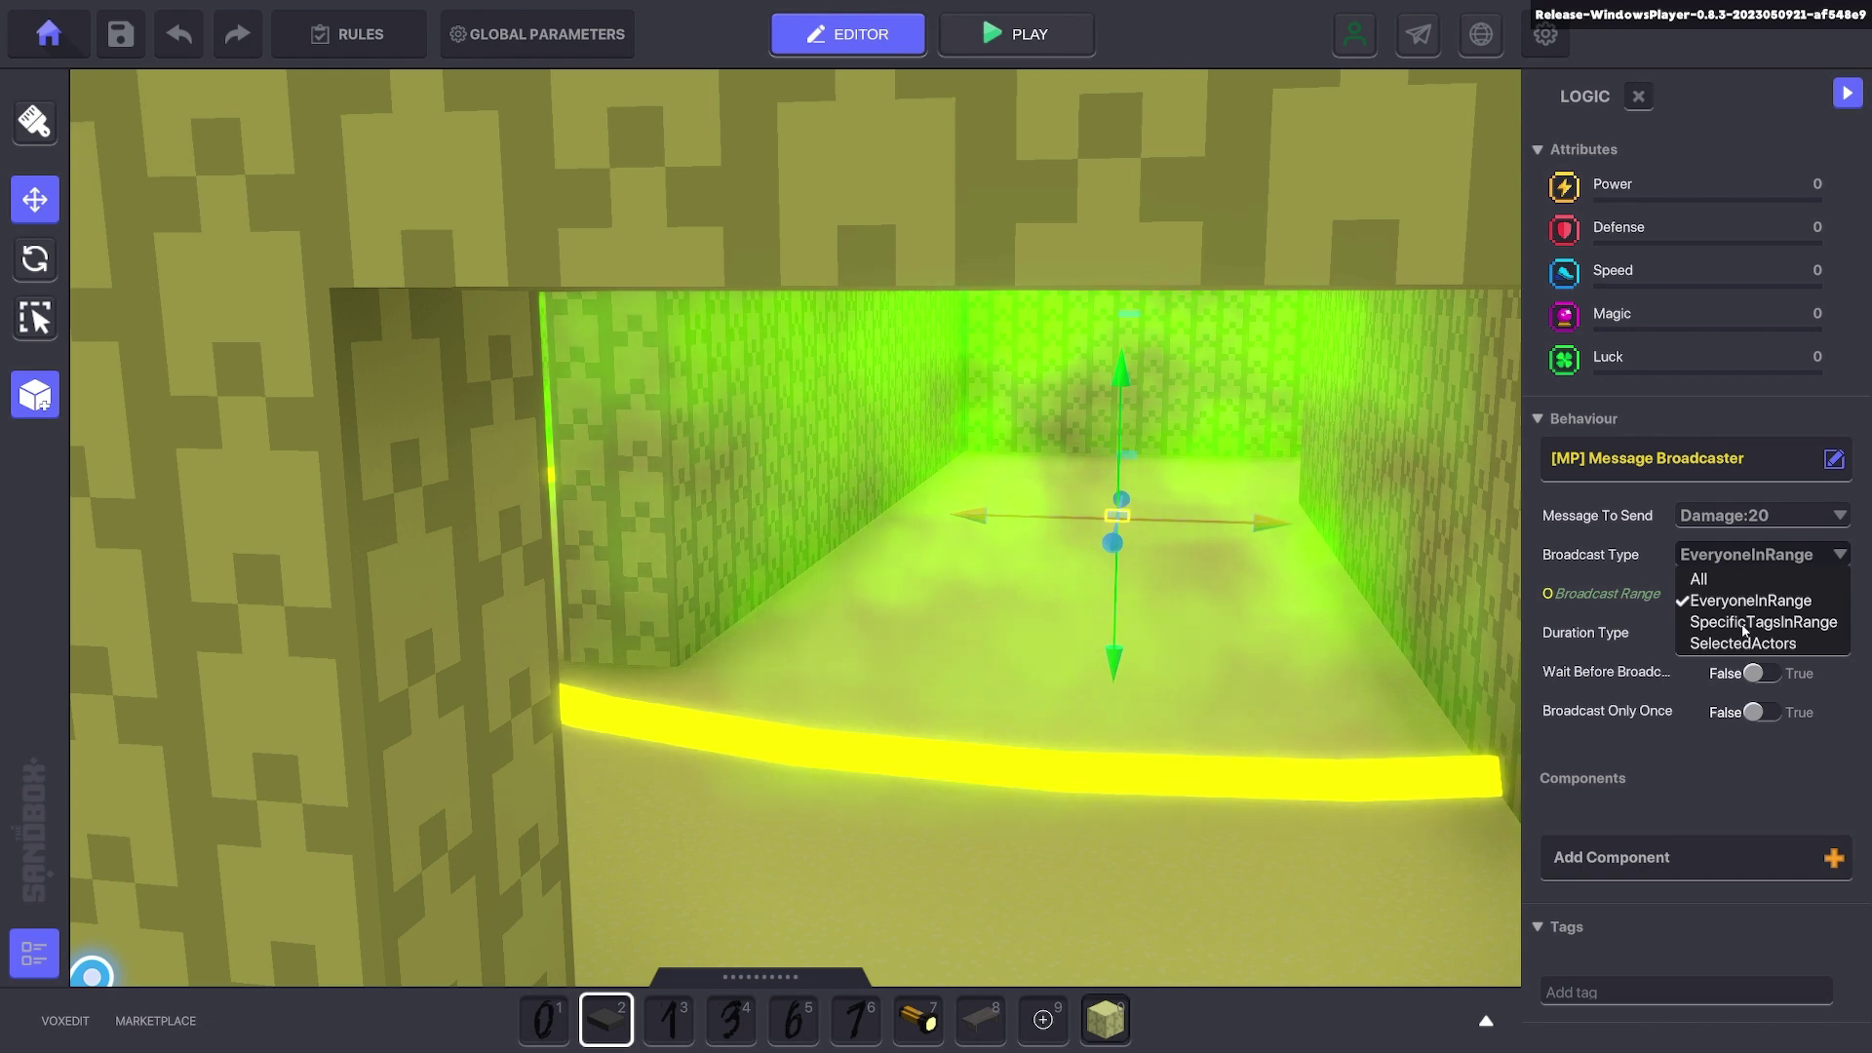
{"action": "left_click", "coordinate": [1743, 624]}
{"action": "left_click", "coordinate": [1711, 631]}
{"action": "type", "text": "Avatar"}
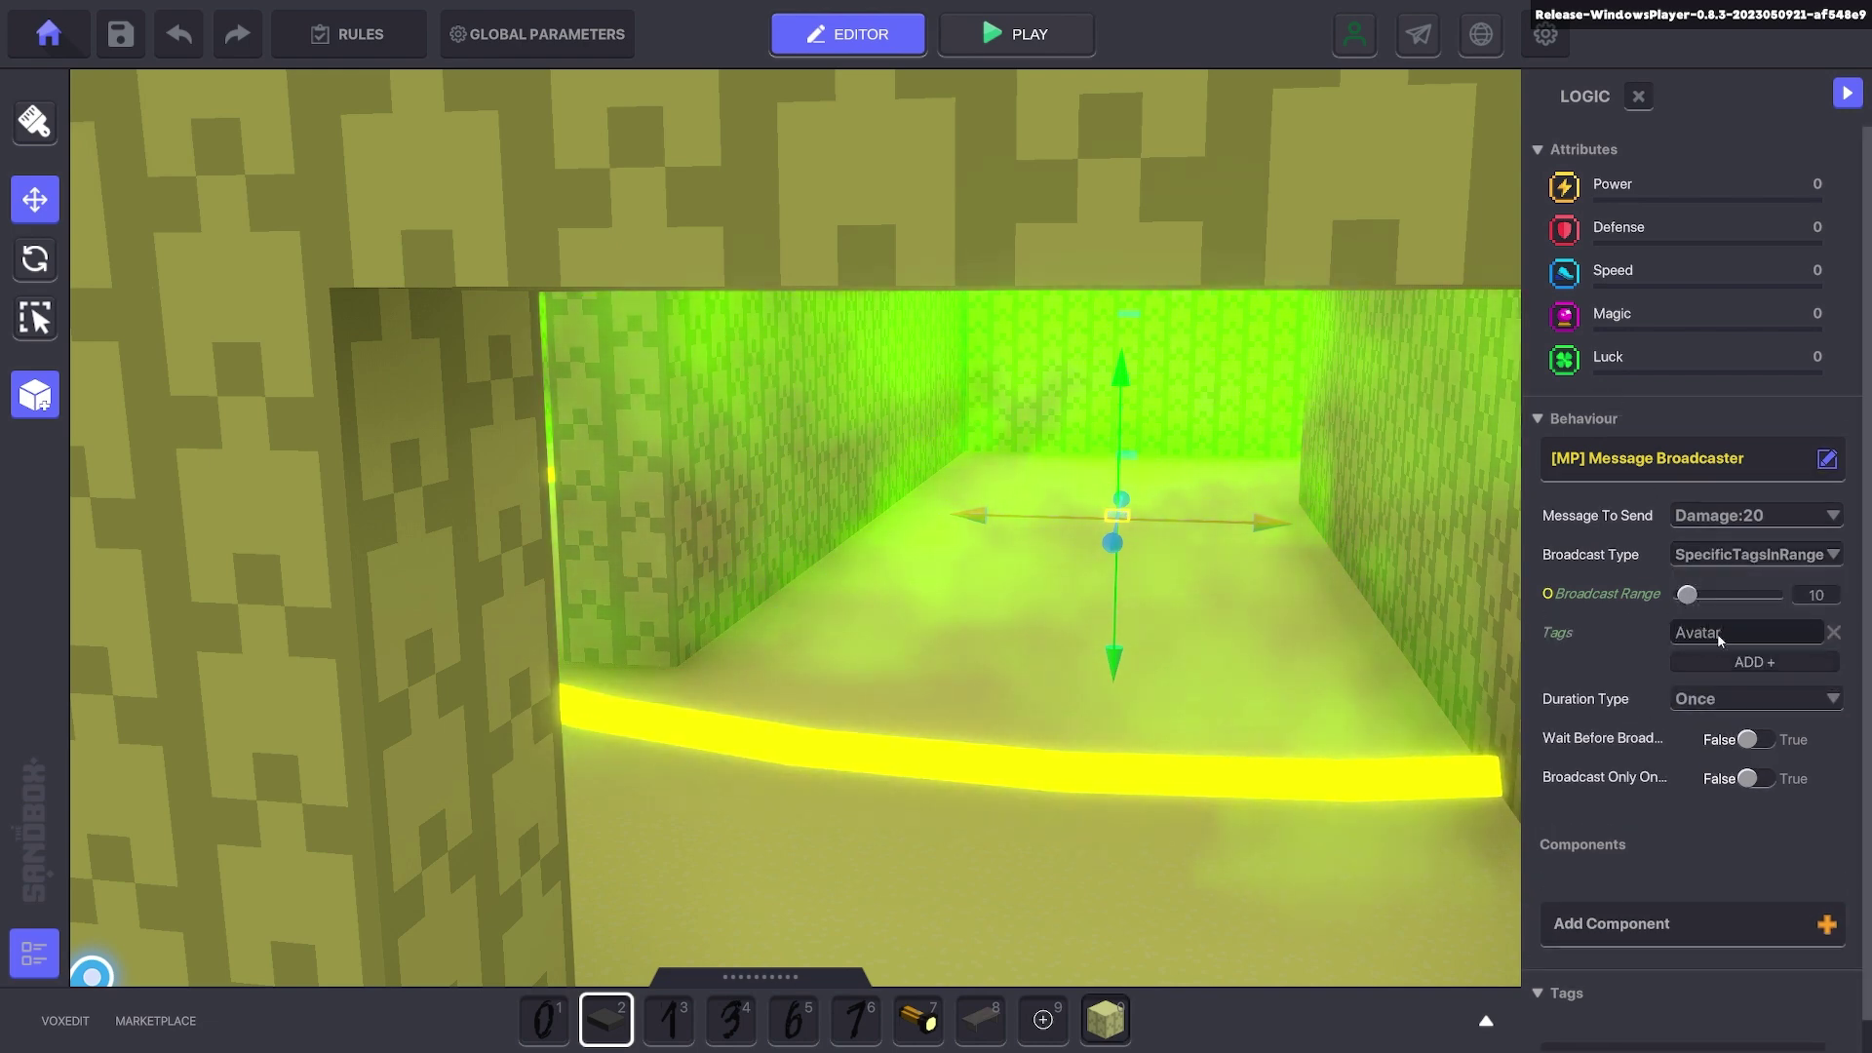
- Set the broadcaster's duration type to Forever with a delay of 1 between broadcasts
{"action": "left_click", "coordinate": [1776, 696]}
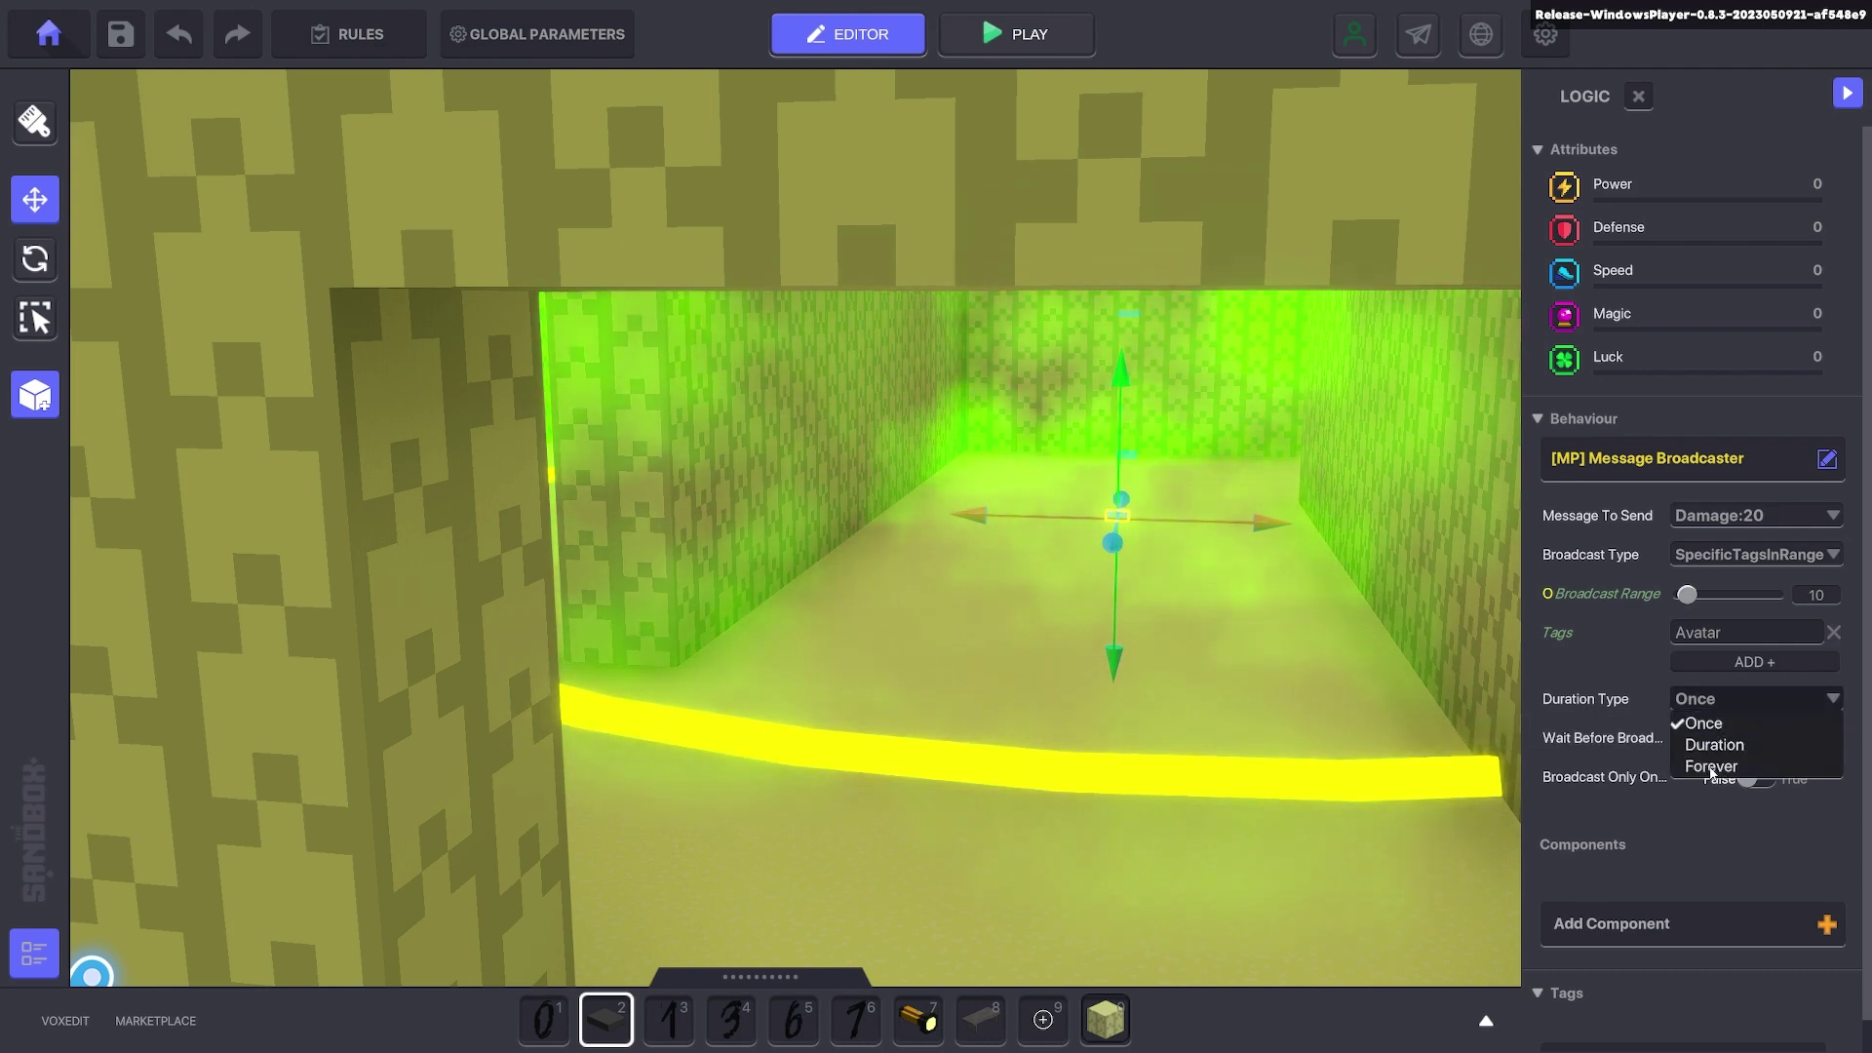
{"action": "left_click", "coordinate": [1708, 769]}
{"action": "left_click", "coordinate": [1716, 739]}
{"action": "type", "text": "1"}
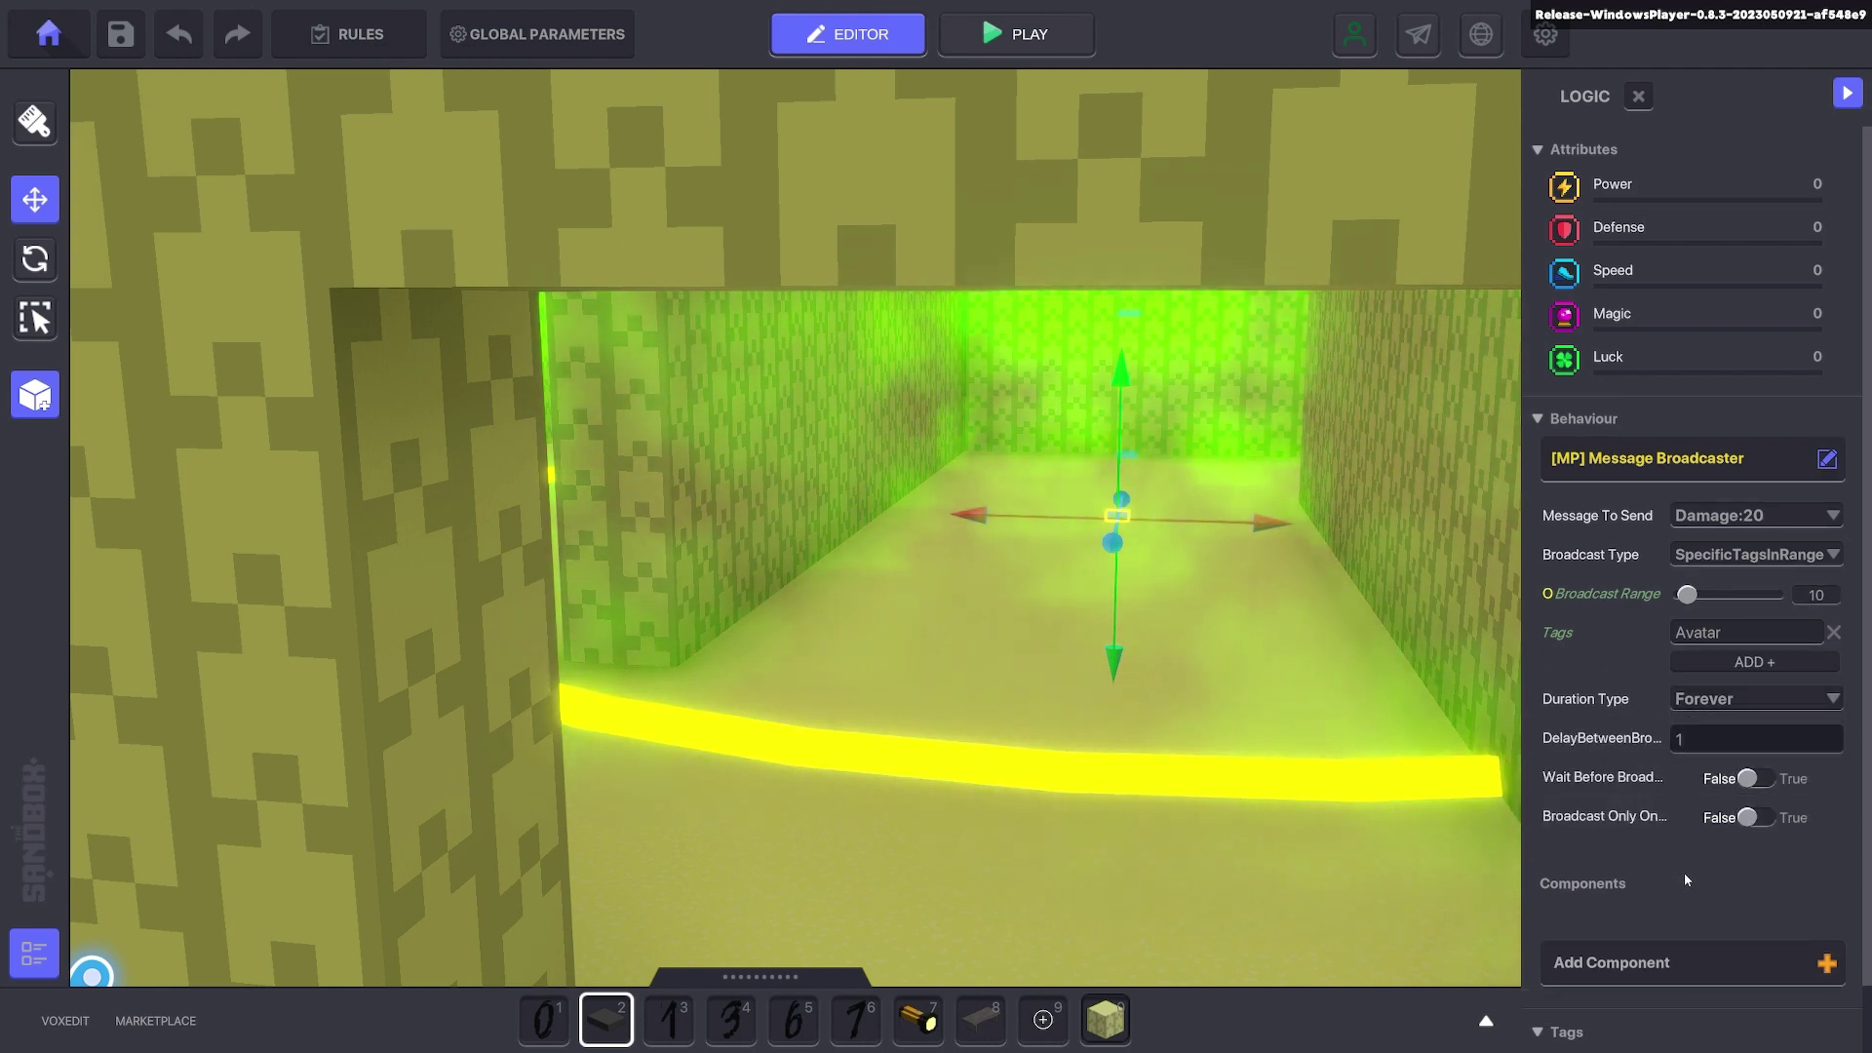
- Set the message broadcaster's range to 15 and deselect the hidden numpad
{"action": "left_click", "coordinate": [1815, 595]}
{"action": "type", "text": "15"}
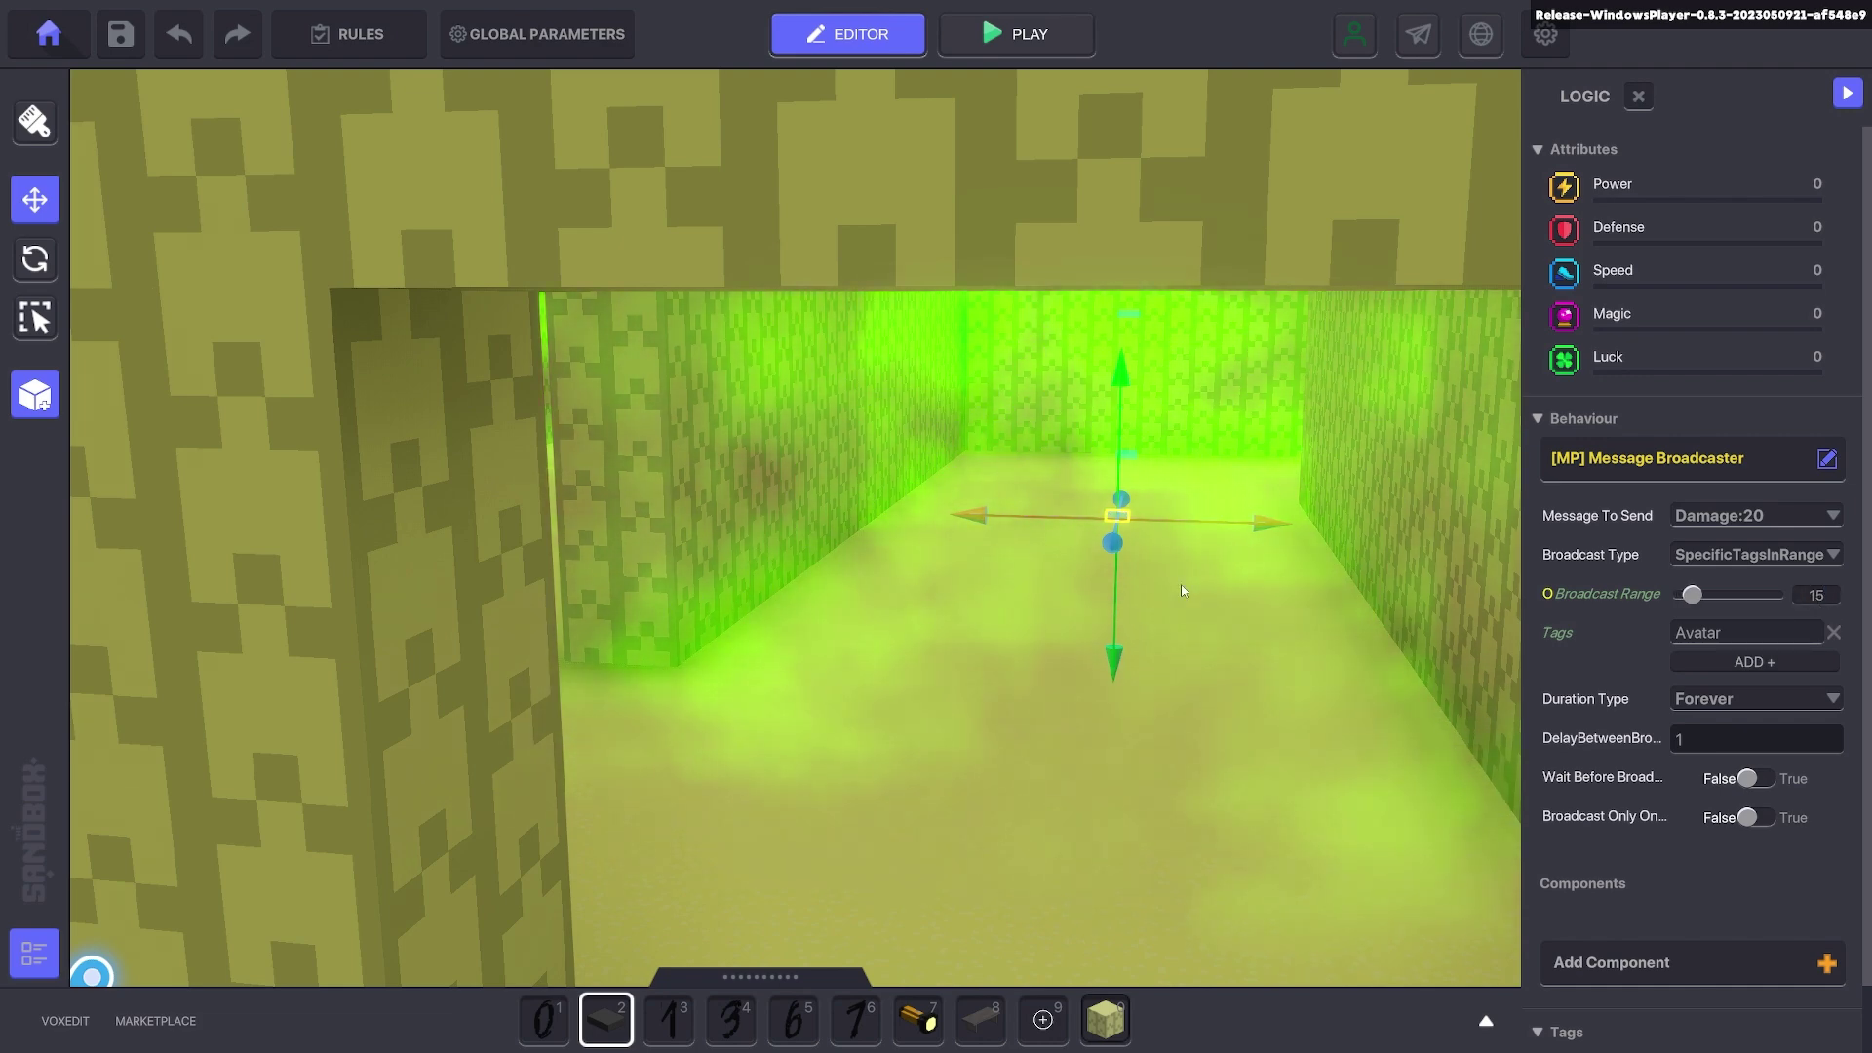
{"action": "scroll", "coordinate": [1177, 583], "scroll_direction": "down", "scroll_amount": 5}
{"action": "scroll", "coordinate": [1156, 577], "scroll_direction": "up", "scroll_amount": 5}
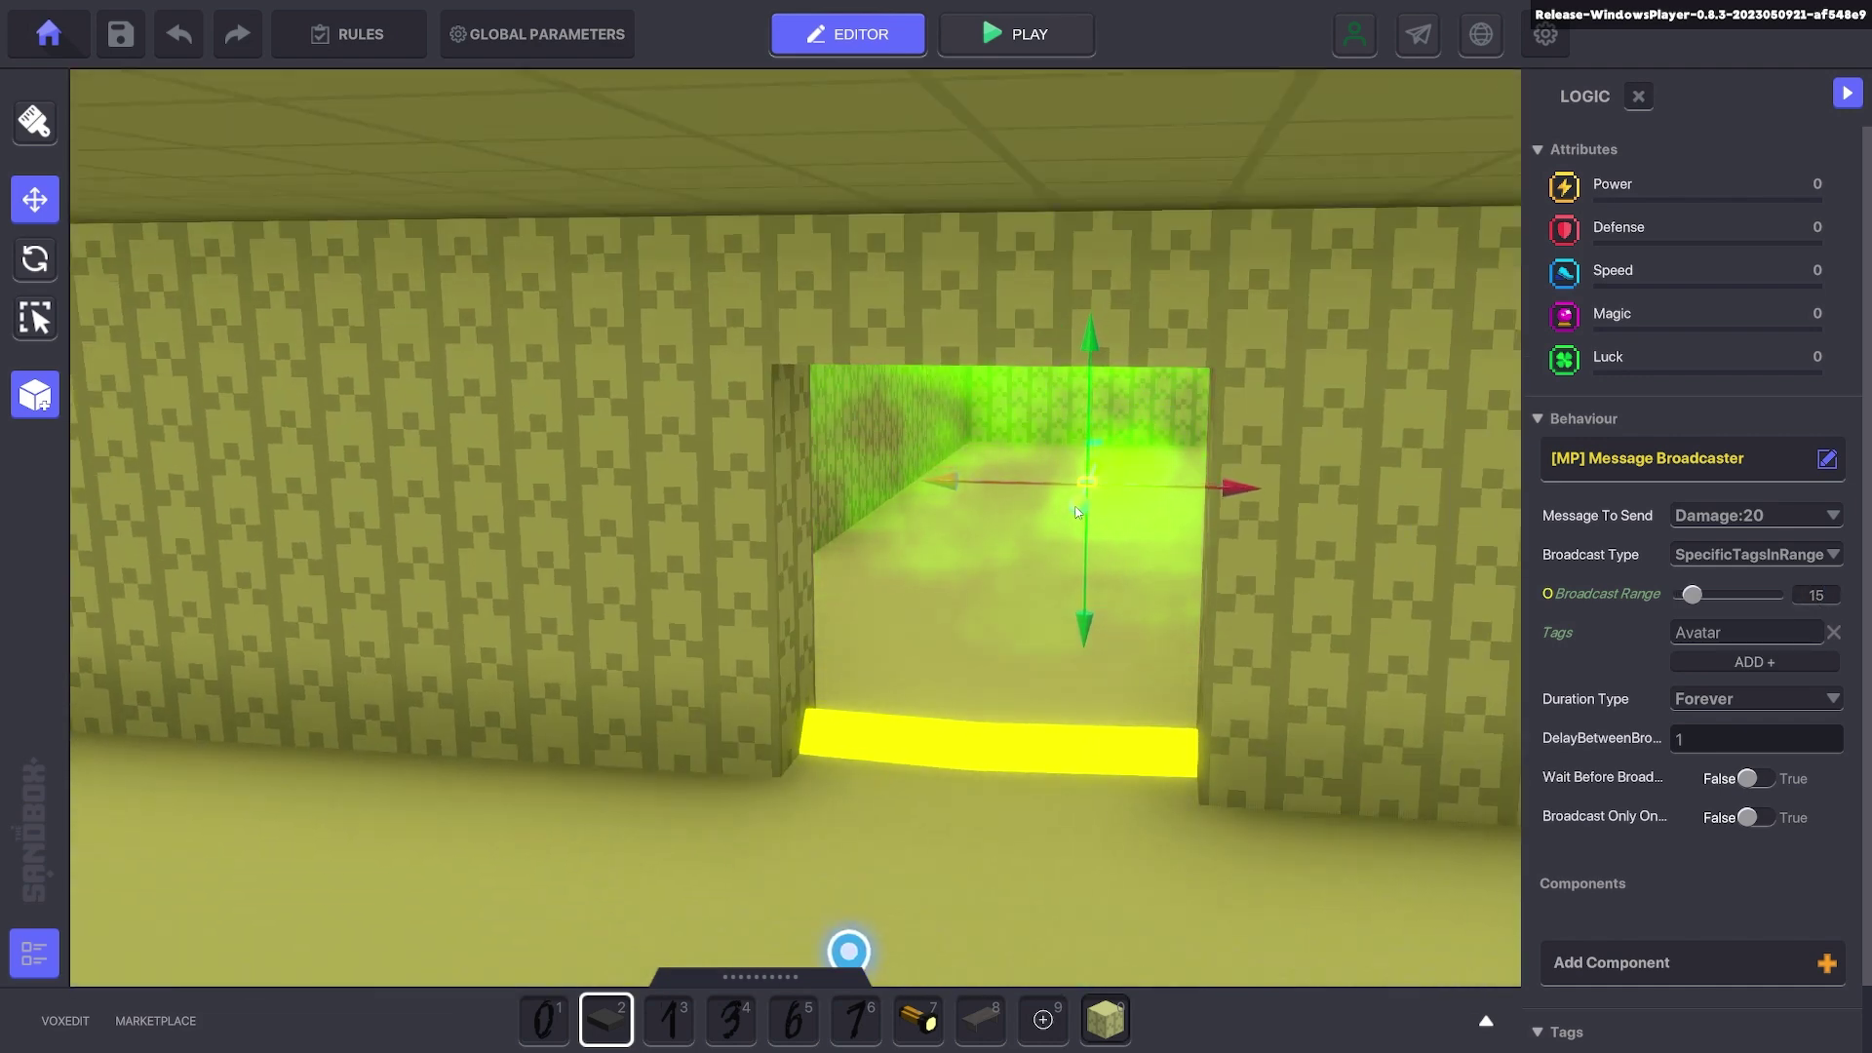
{"action": "left_click", "coordinate": [1178, 638]}
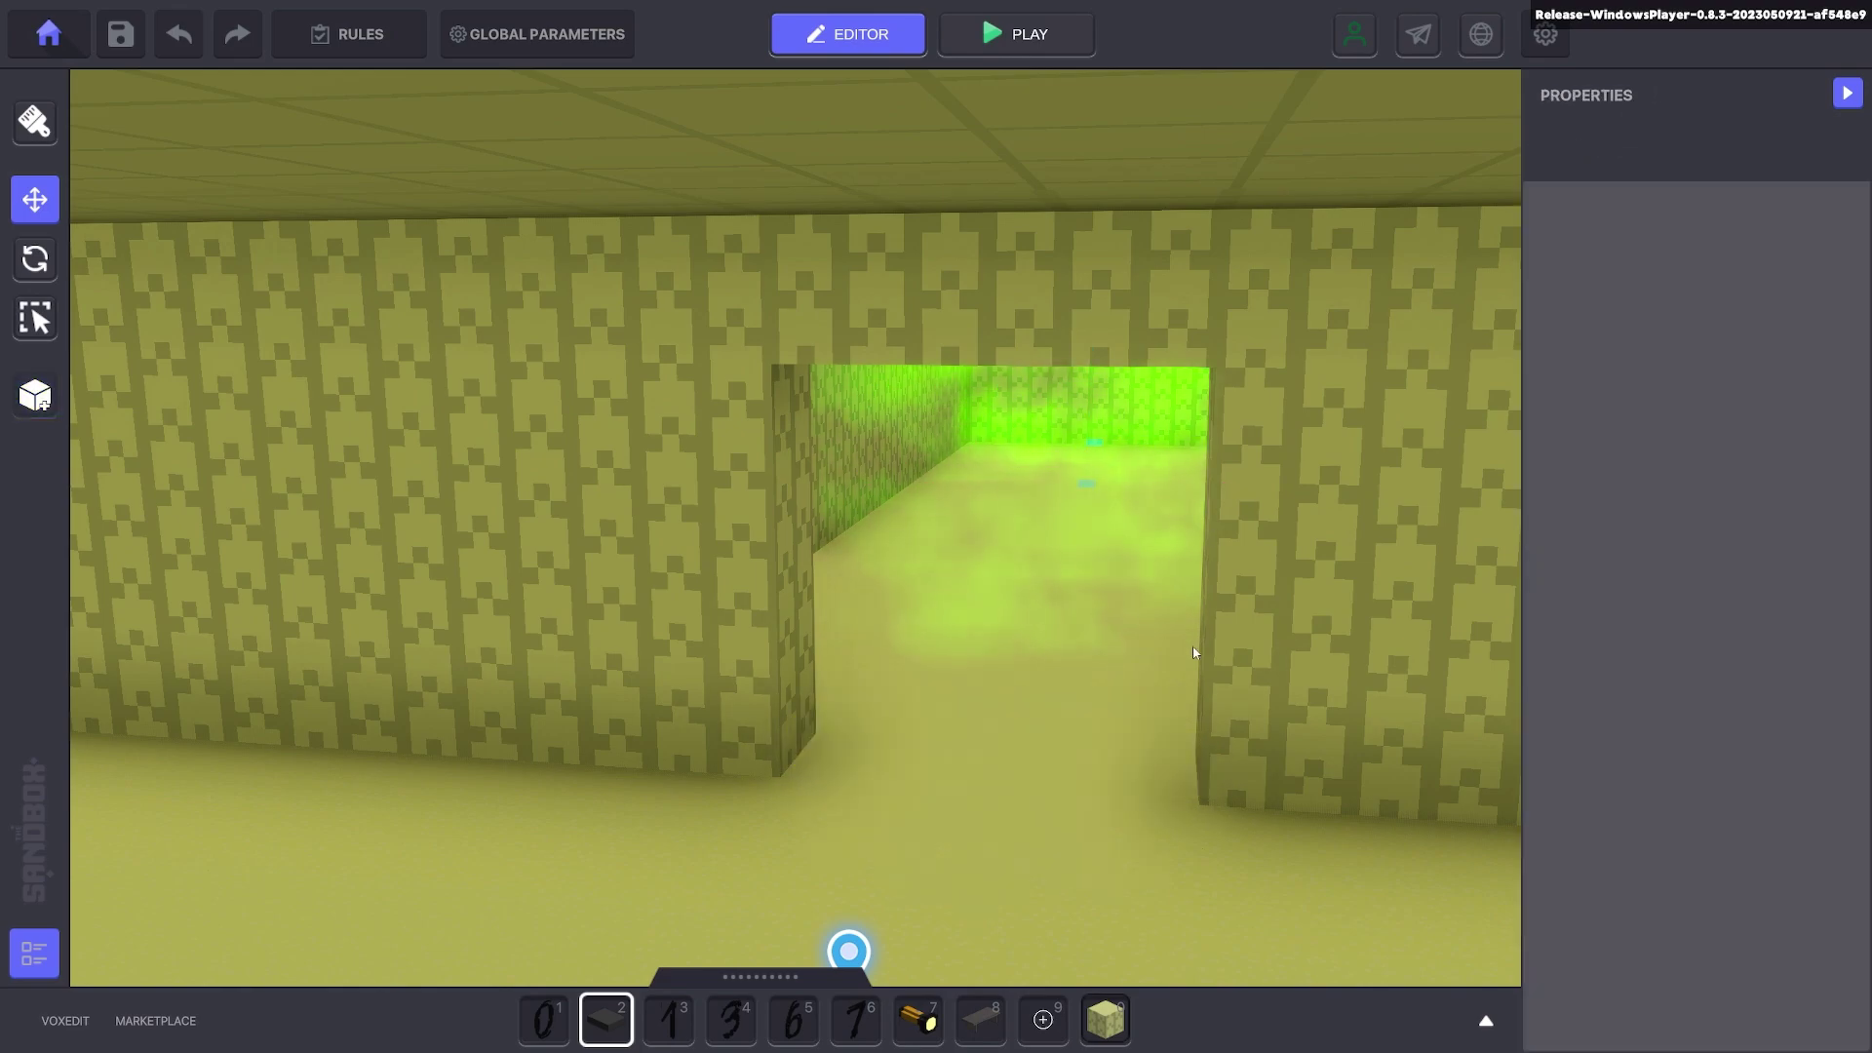
- Playtest the trap by walking the avatar into the gas room, and return to the editor
{"action": "key", "text": "Tab"}
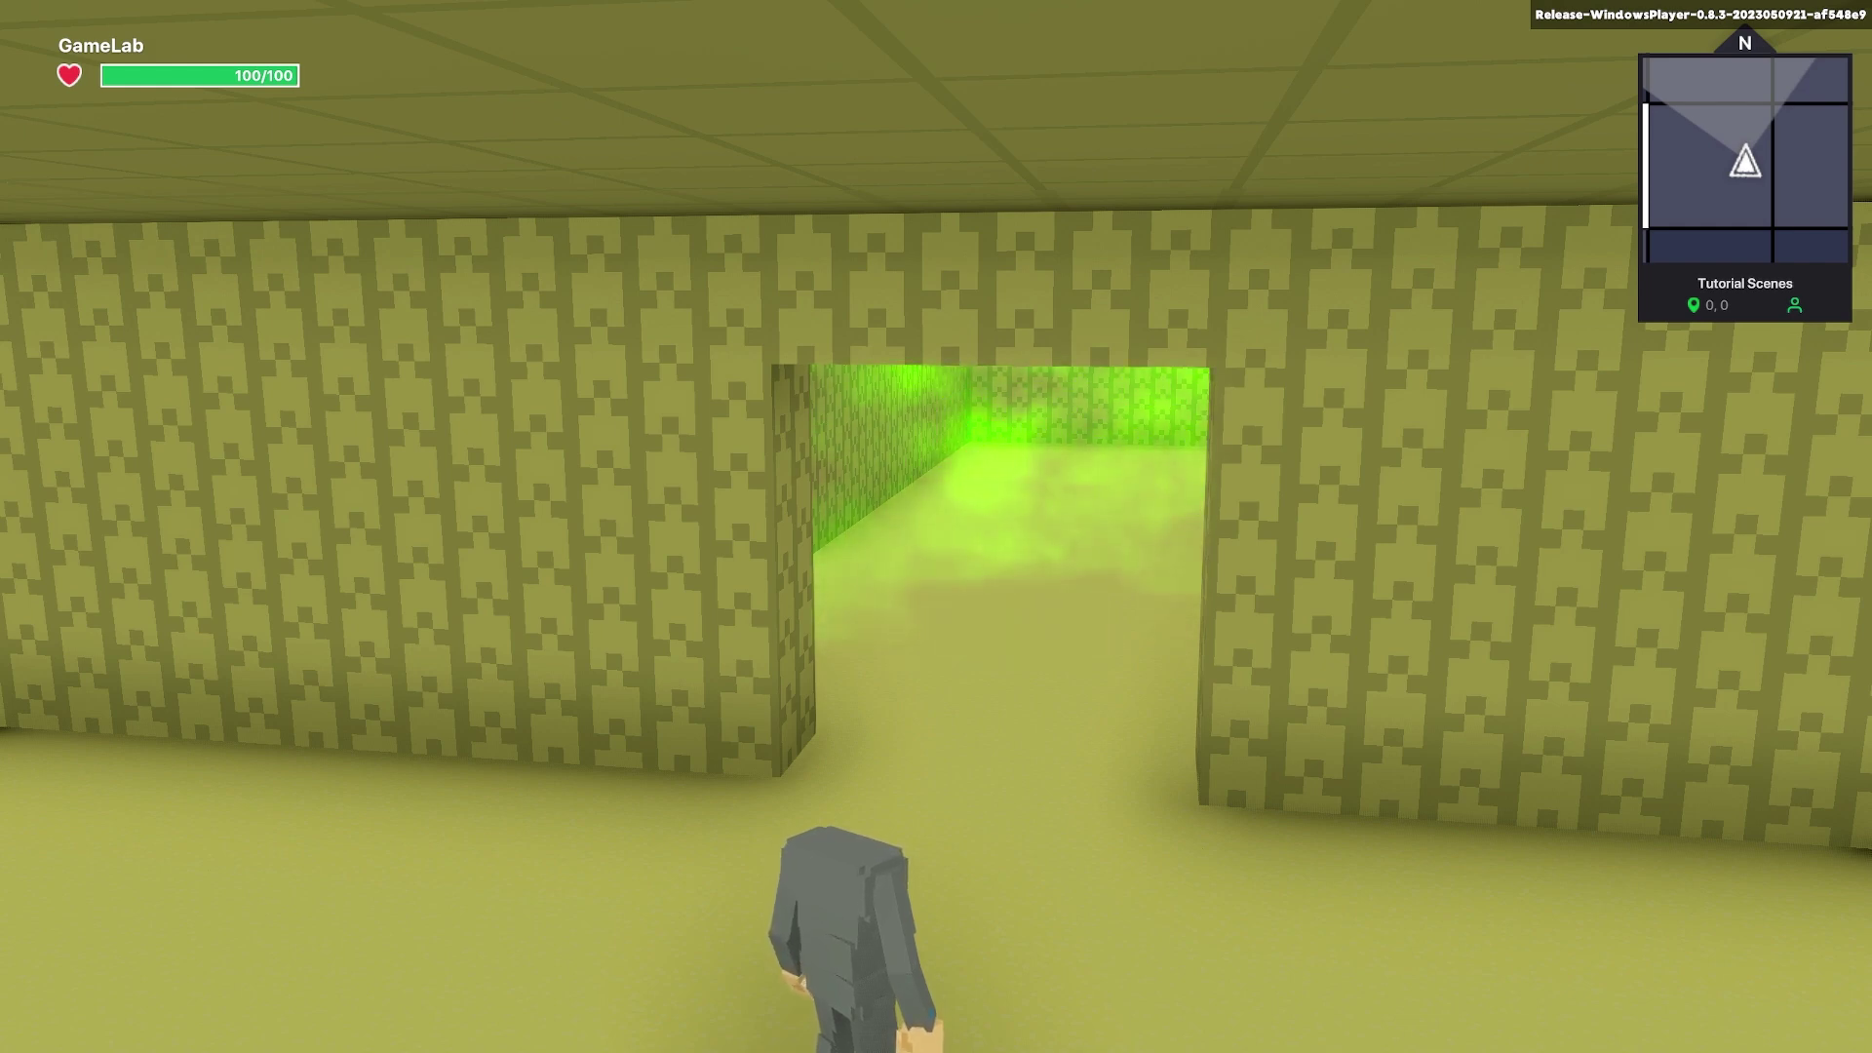
{"action": "scroll", "coordinate": [936, 526], "scroll_direction": "up", "scroll_amount": 3}
{"action": "key", "text": "s"}
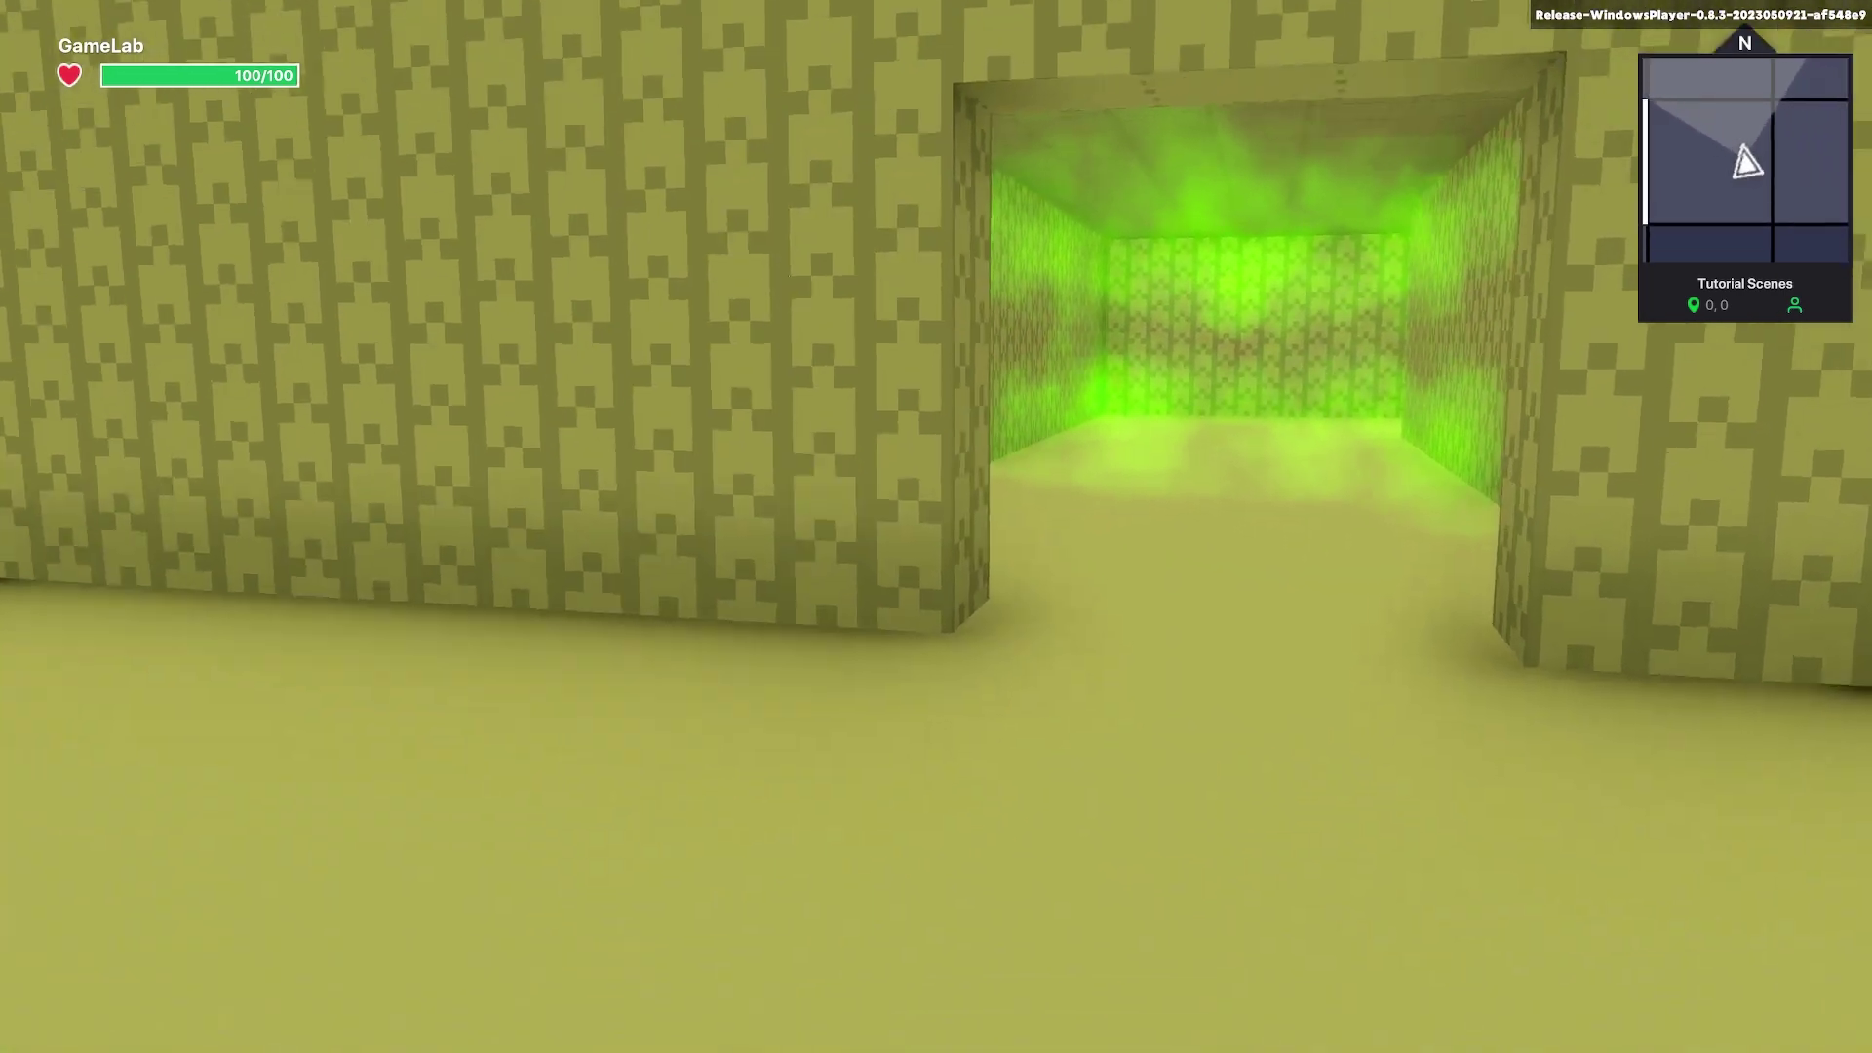
{"action": "key", "text": "w"}
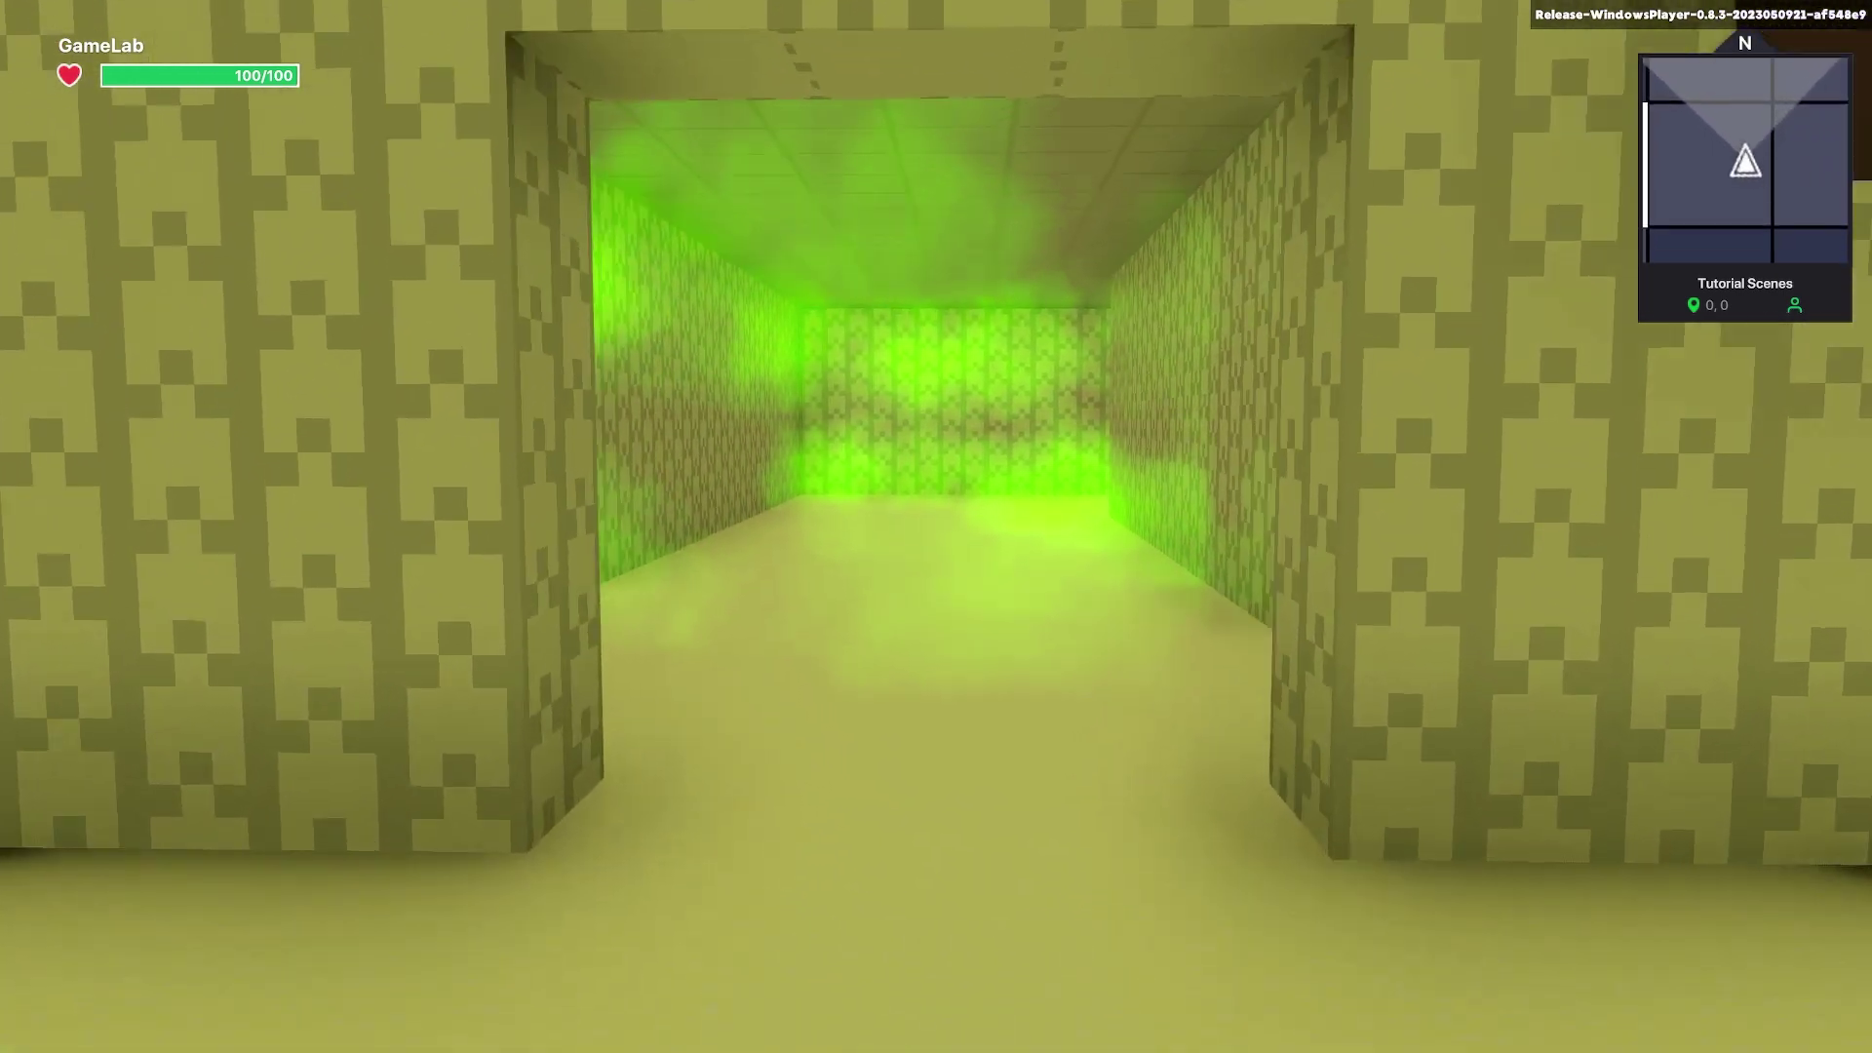
{"action": "key", "text": "w"}
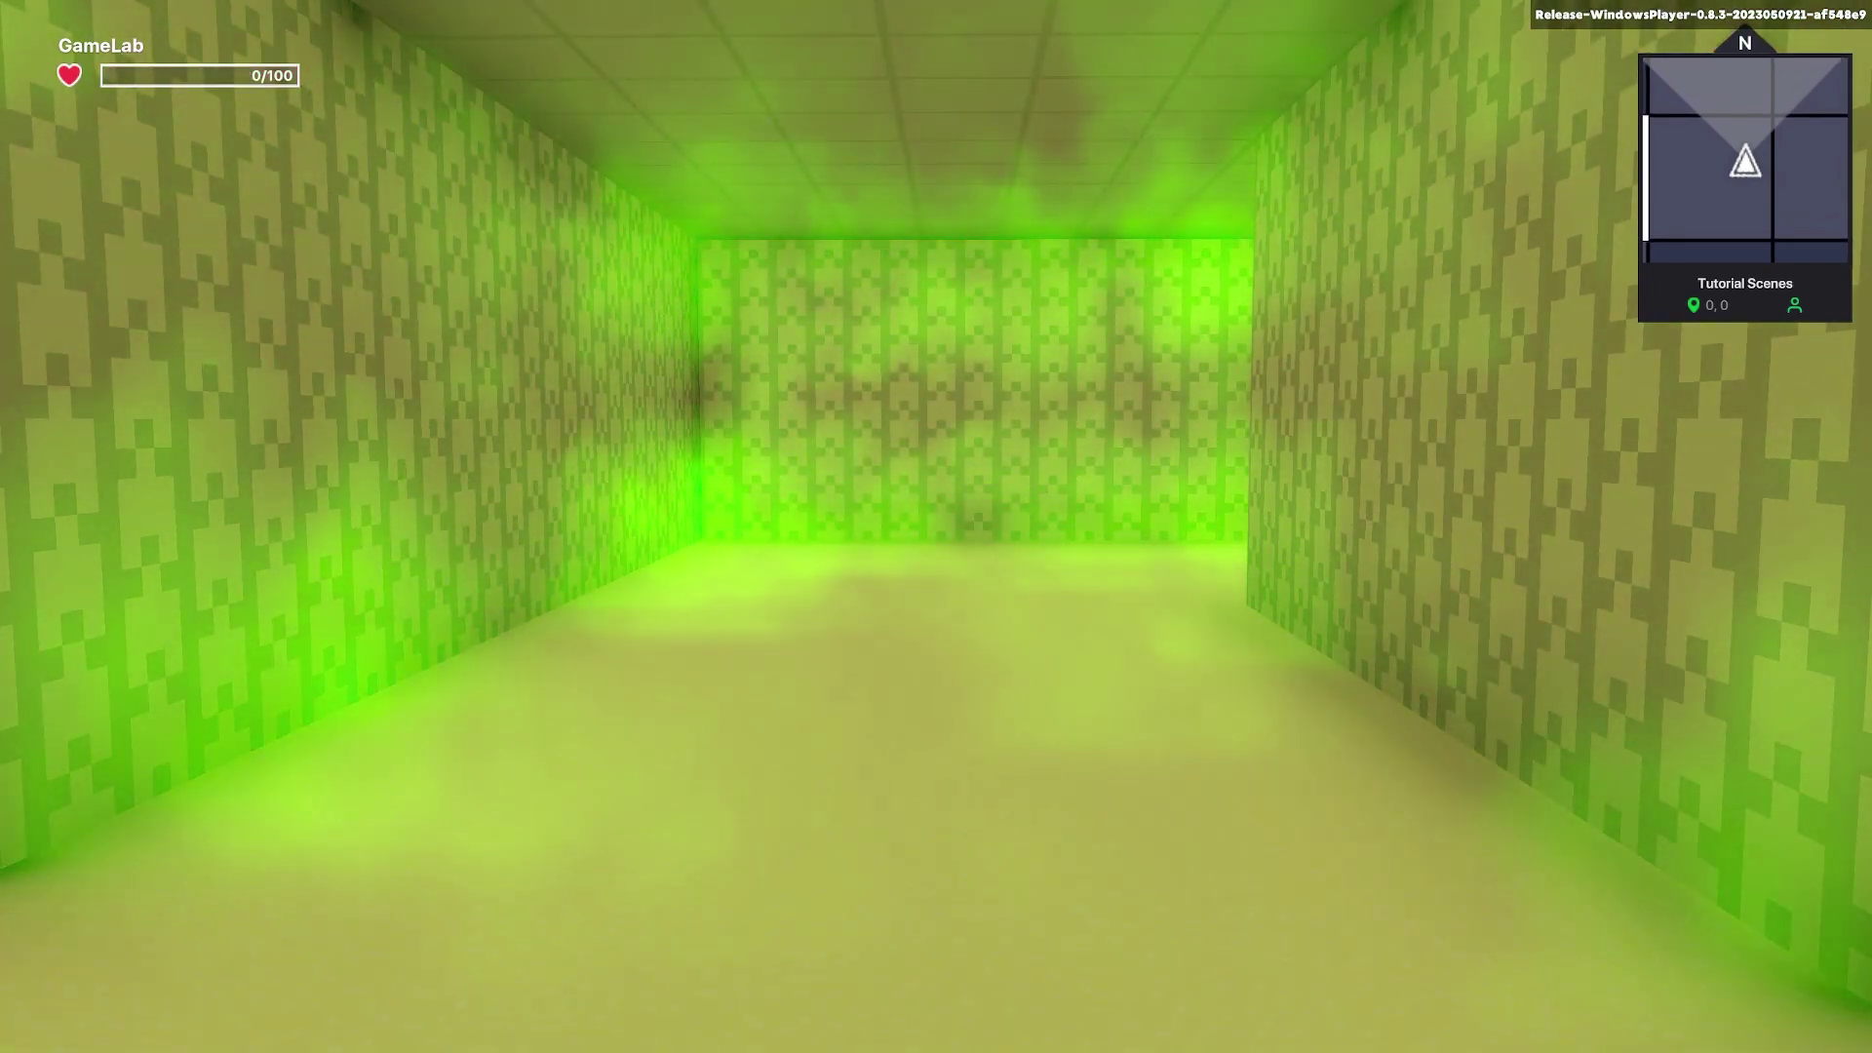
{"action": "key", "text": "Escape"}
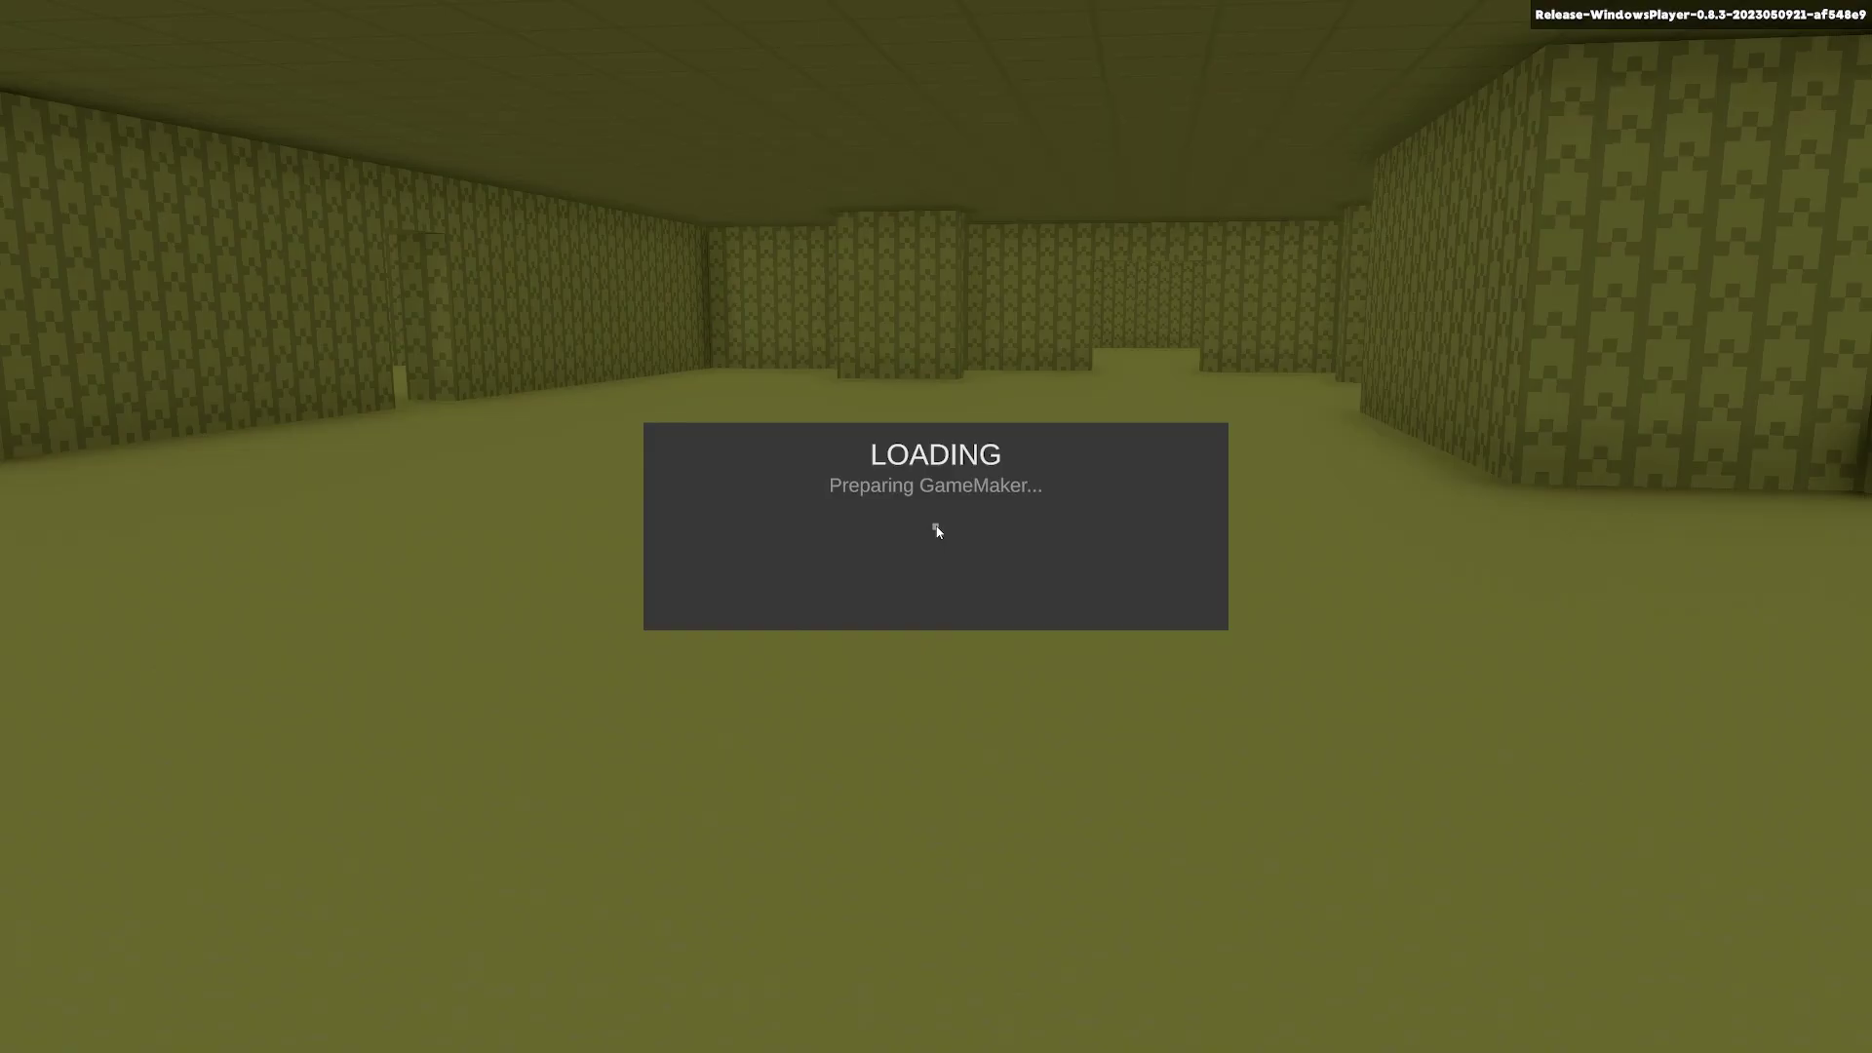
- Place a Backrooms Hazmat Helmet on the floor beside the doorway of the gas room
{"action": "key", "text": "a"}
{"action": "right_click_drag", "start_coordinate": [1009, 571], "coordinate": [1049, 567]}
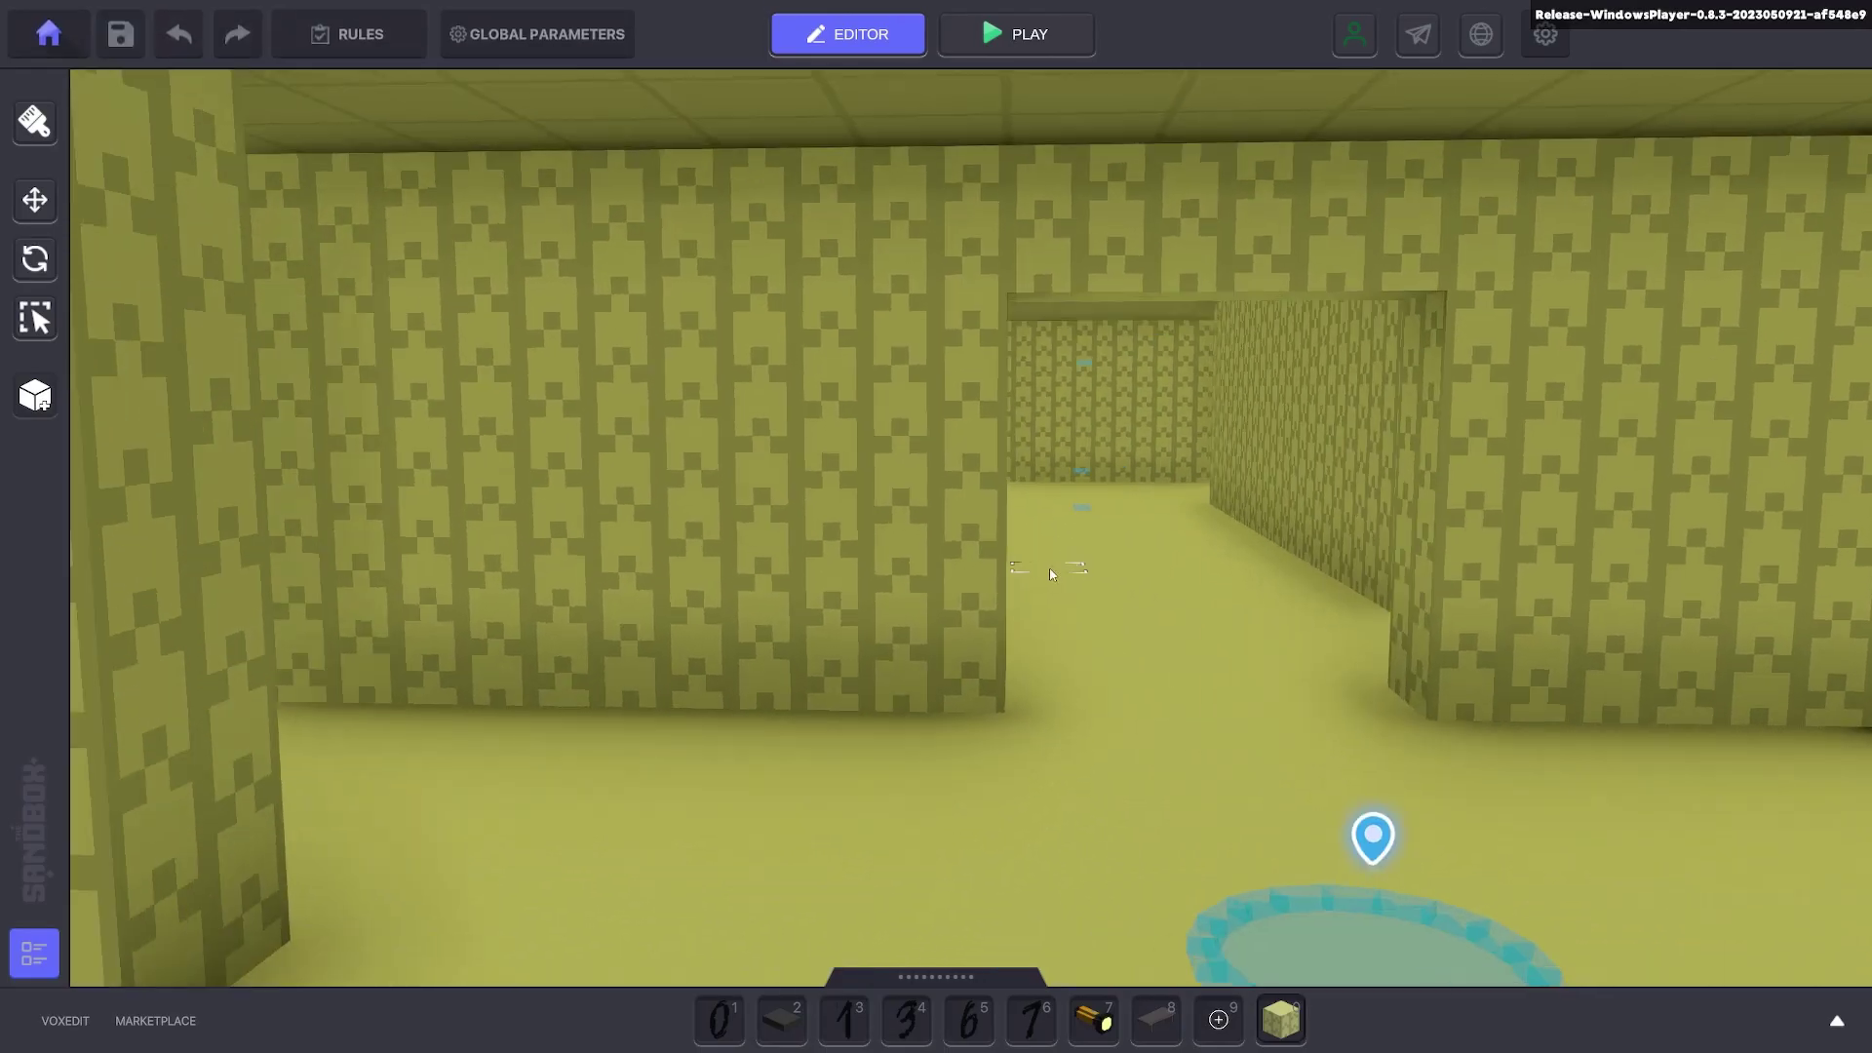
{"action": "key", "text": "d"}
{"action": "key", "text": "Tab"}
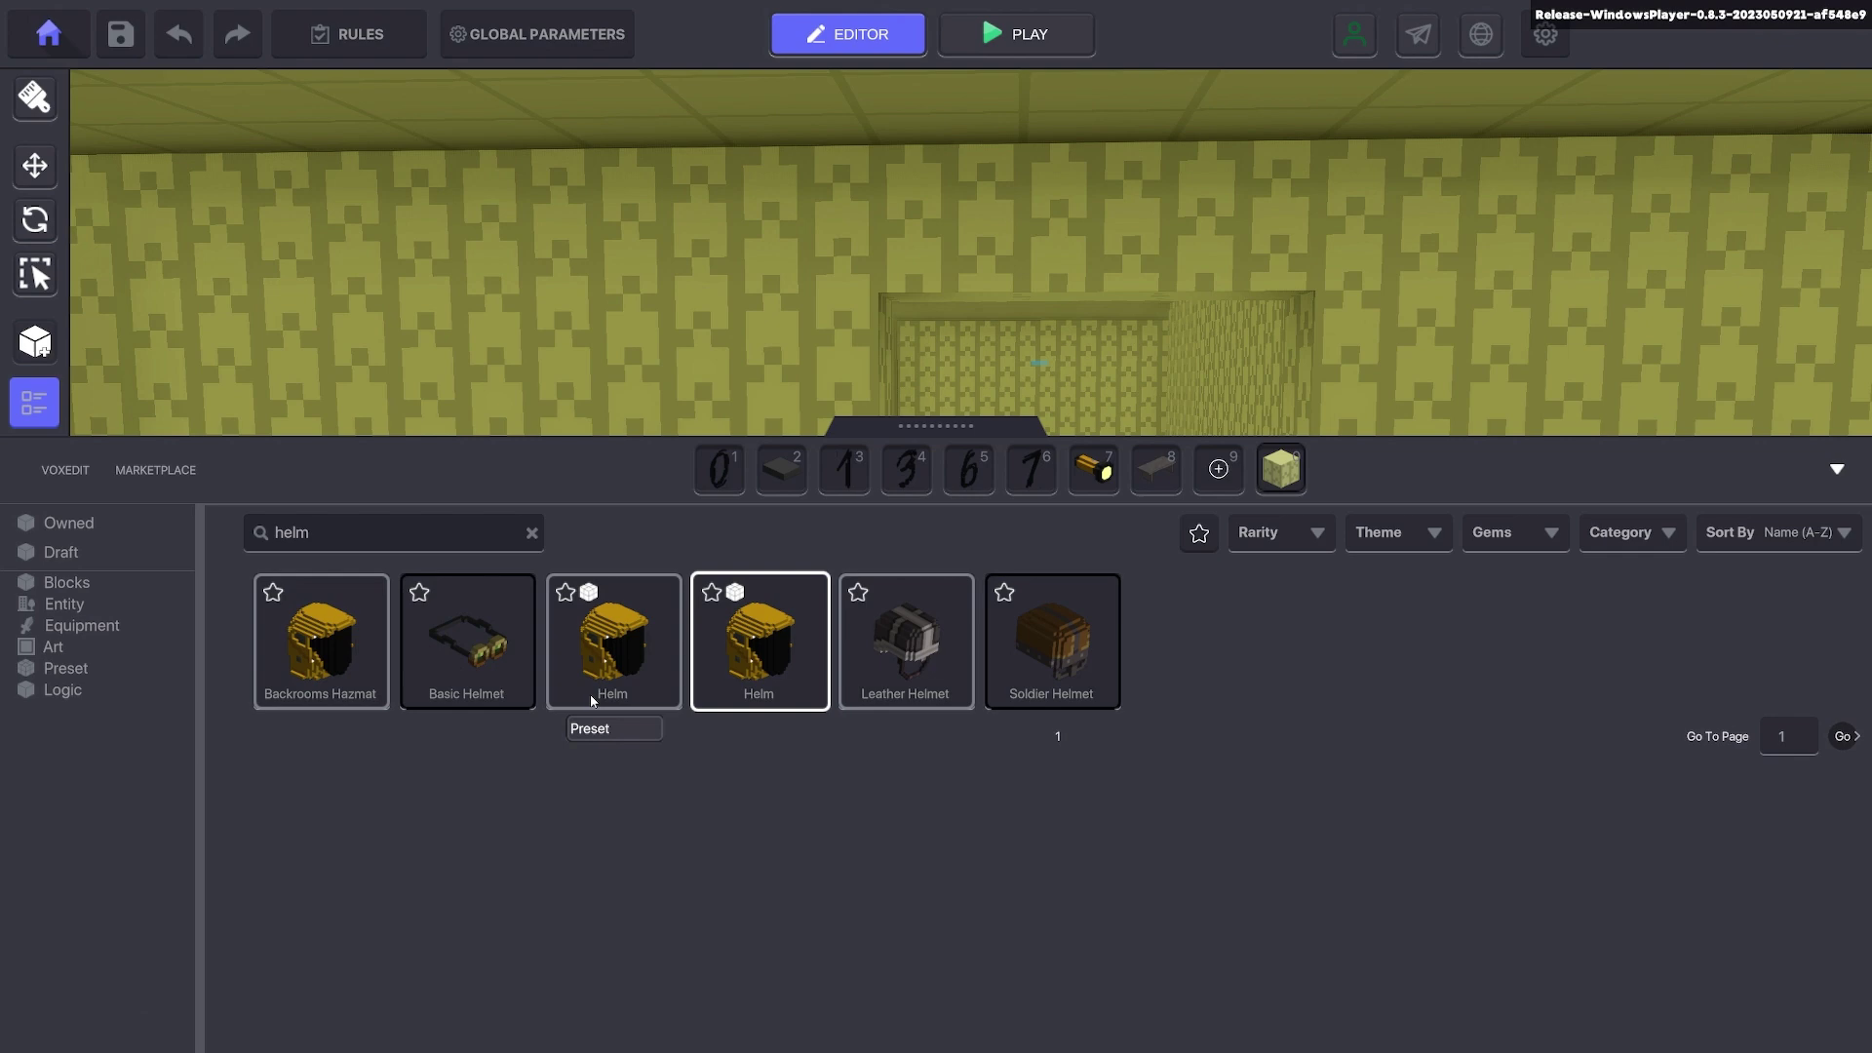
{"action": "left_click", "coordinate": [318, 667]}
{"action": "left_click", "coordinate": [1488, 474]}
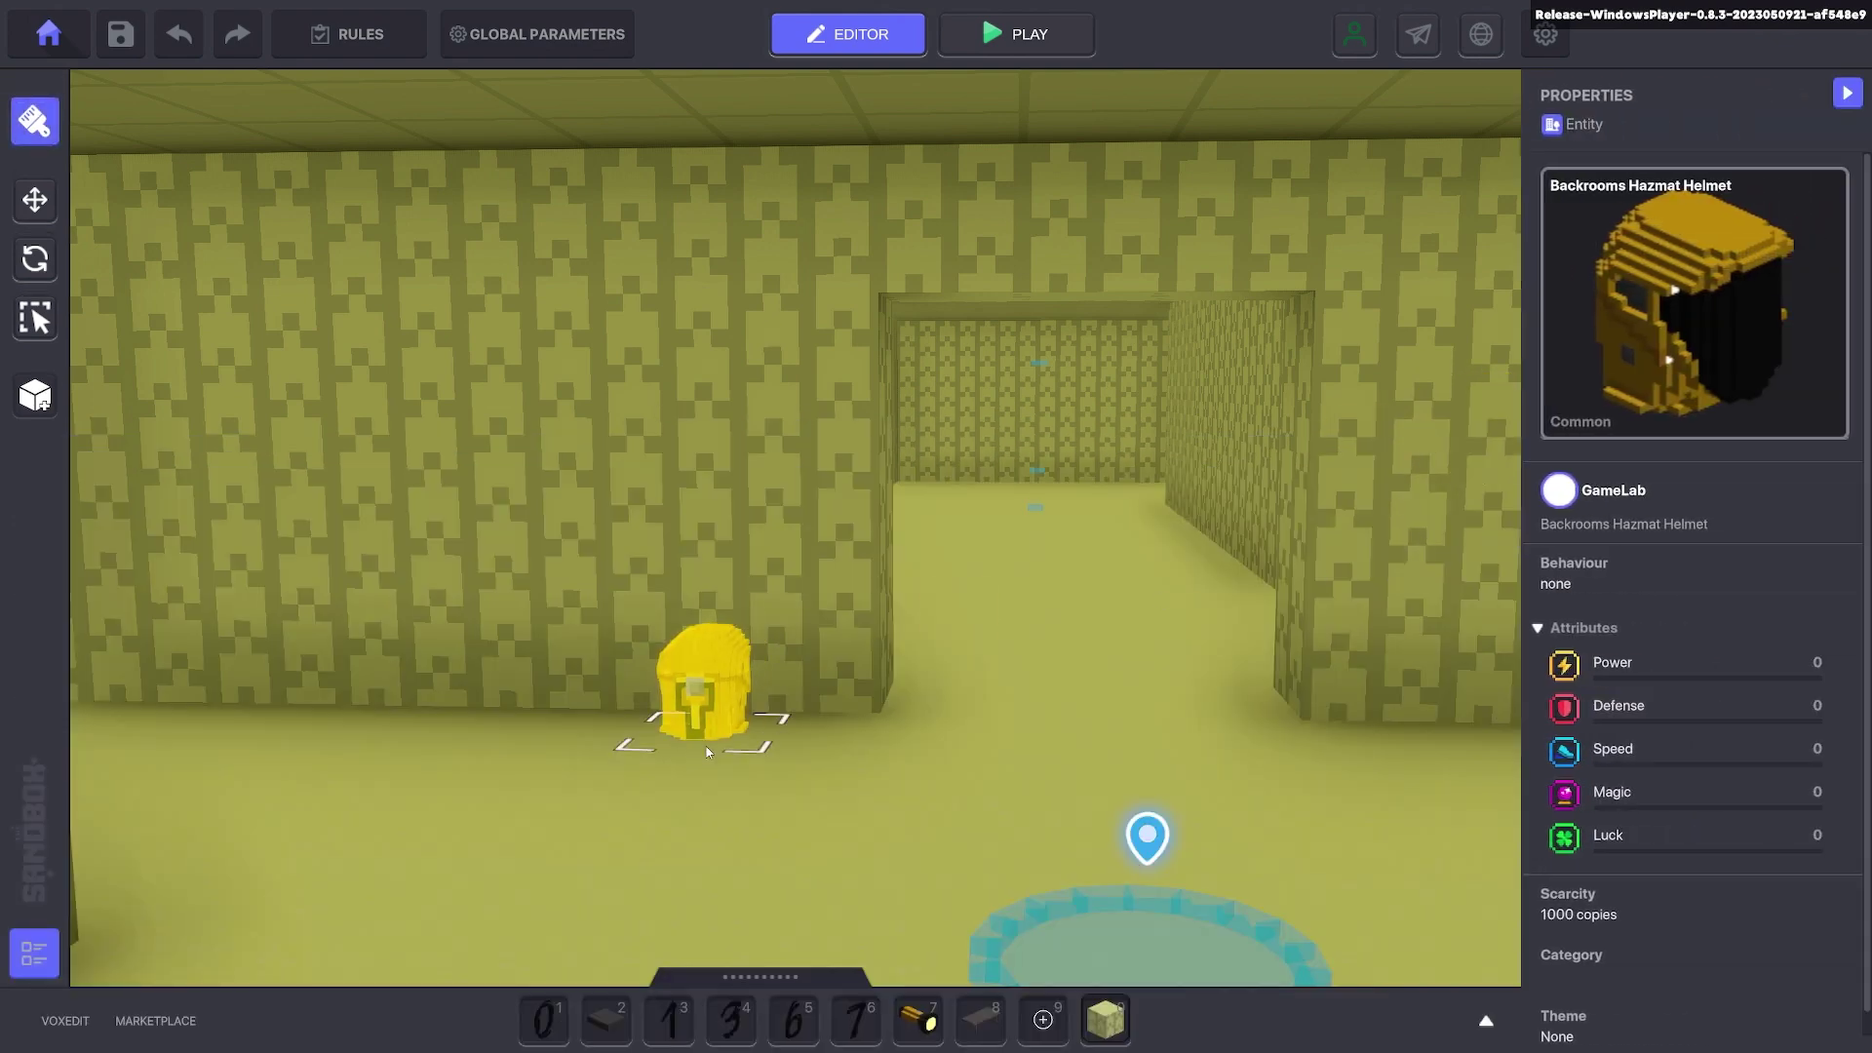
{"action": "left_click", "coordinate": [687, 756]}
- Rotate the hazmat helmet 180 degrees around its Y axis so it faces away from the wall
{"action": "left_click", "coordinate": [28, 268]}
{"action": "left_click", "coordinate": [687, 746]}
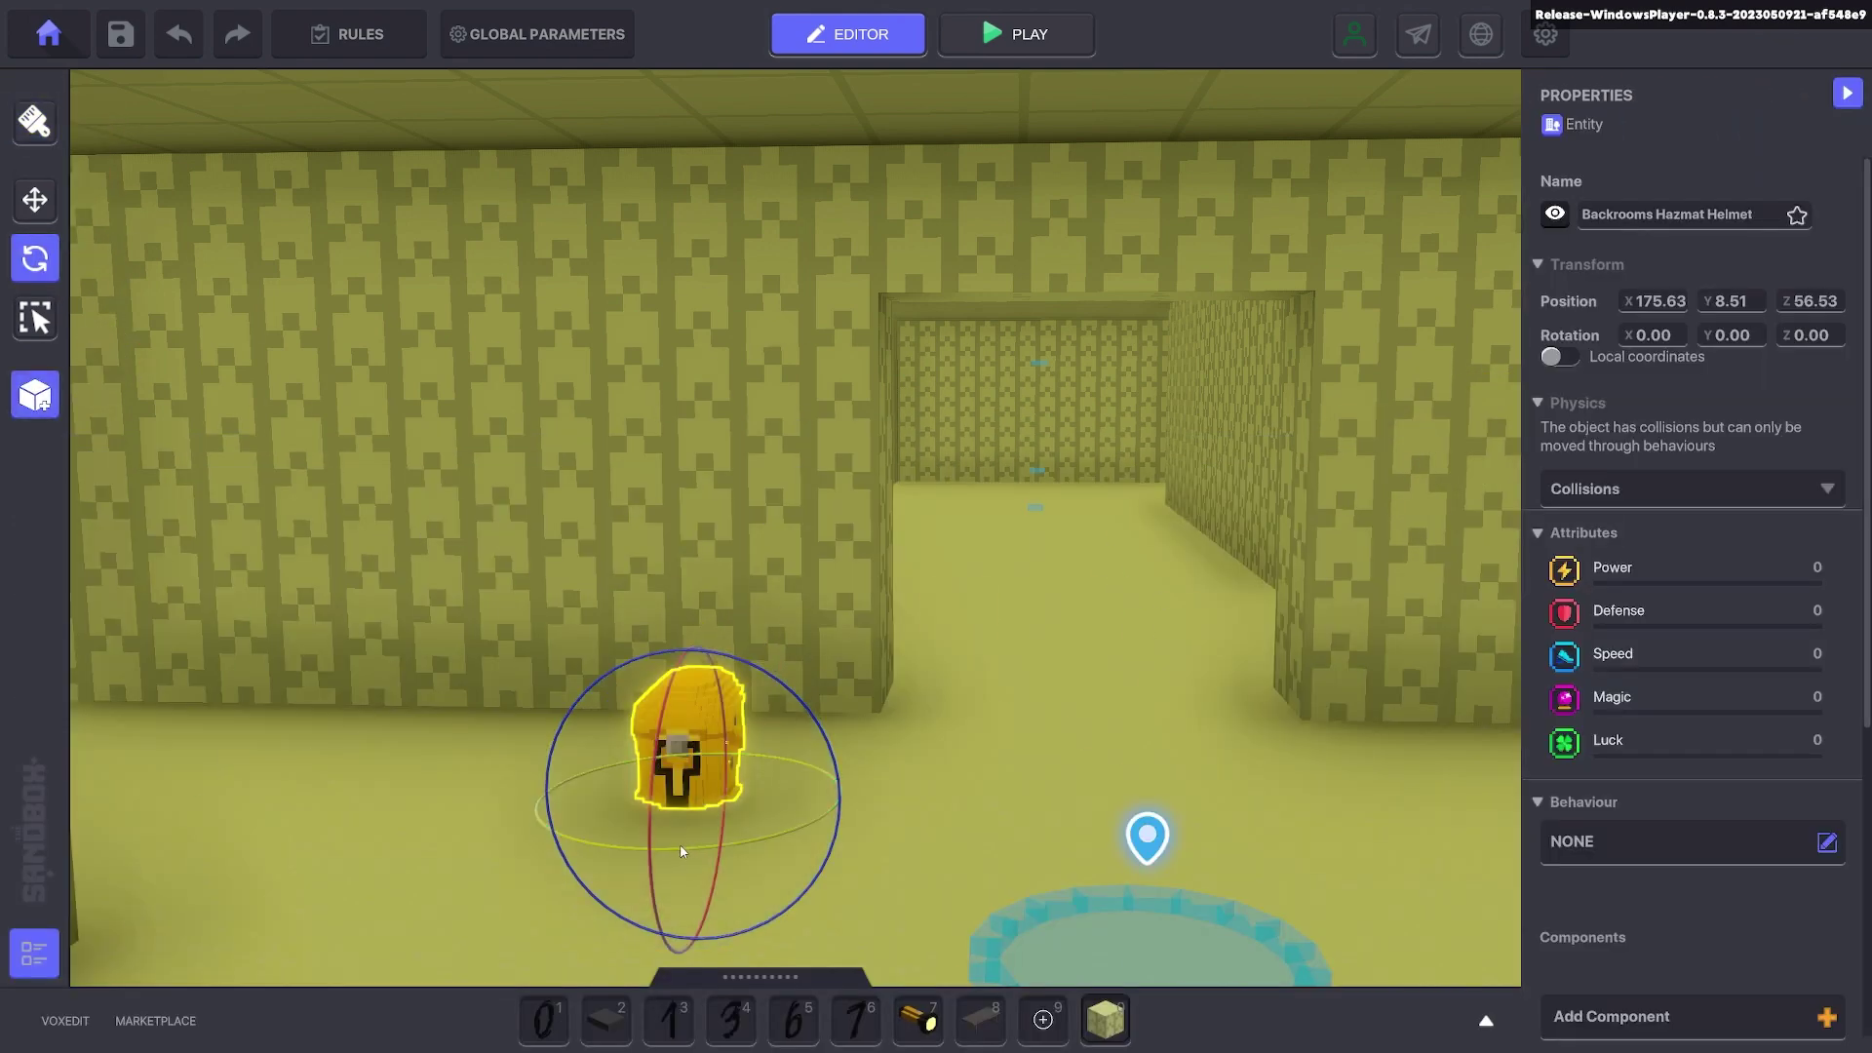
{"action": "left_click_drag", "start_coordinate": [682, 849], "coordinate": [1447, 744]}
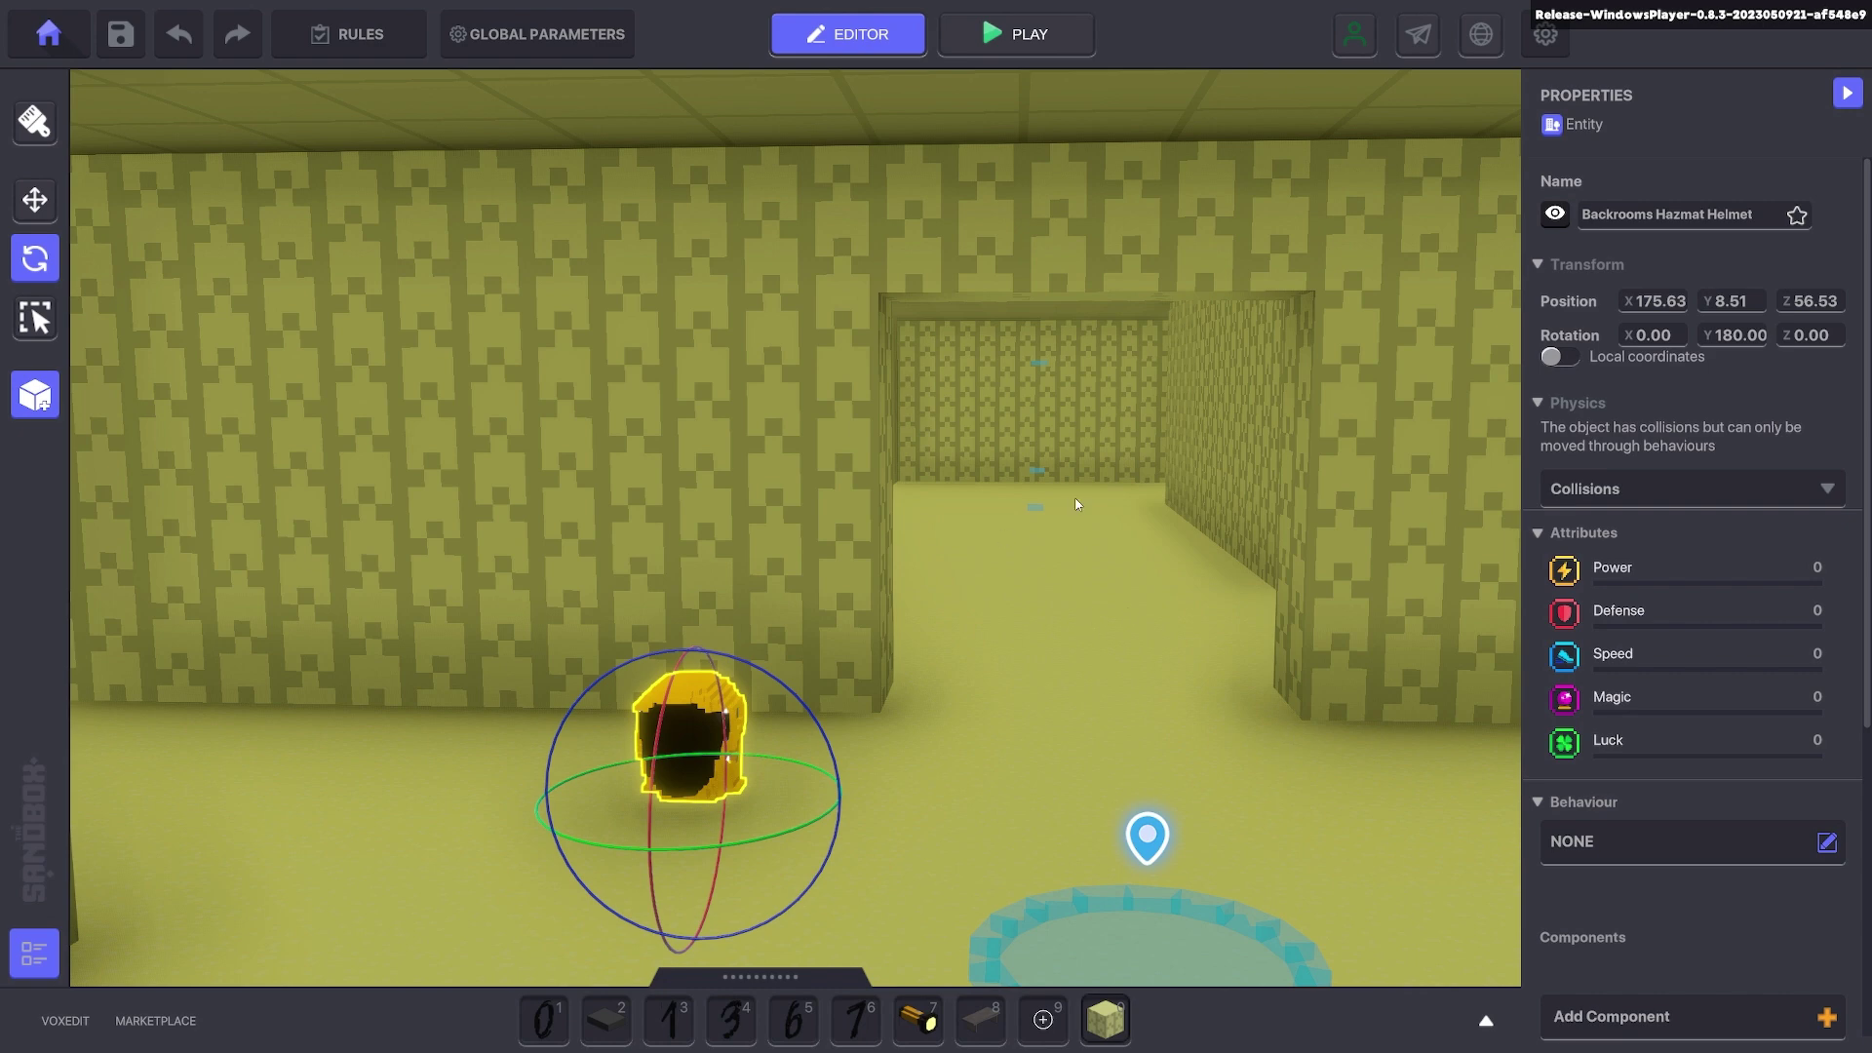
{"action": "left_click", "coordinate": [34, 200]}
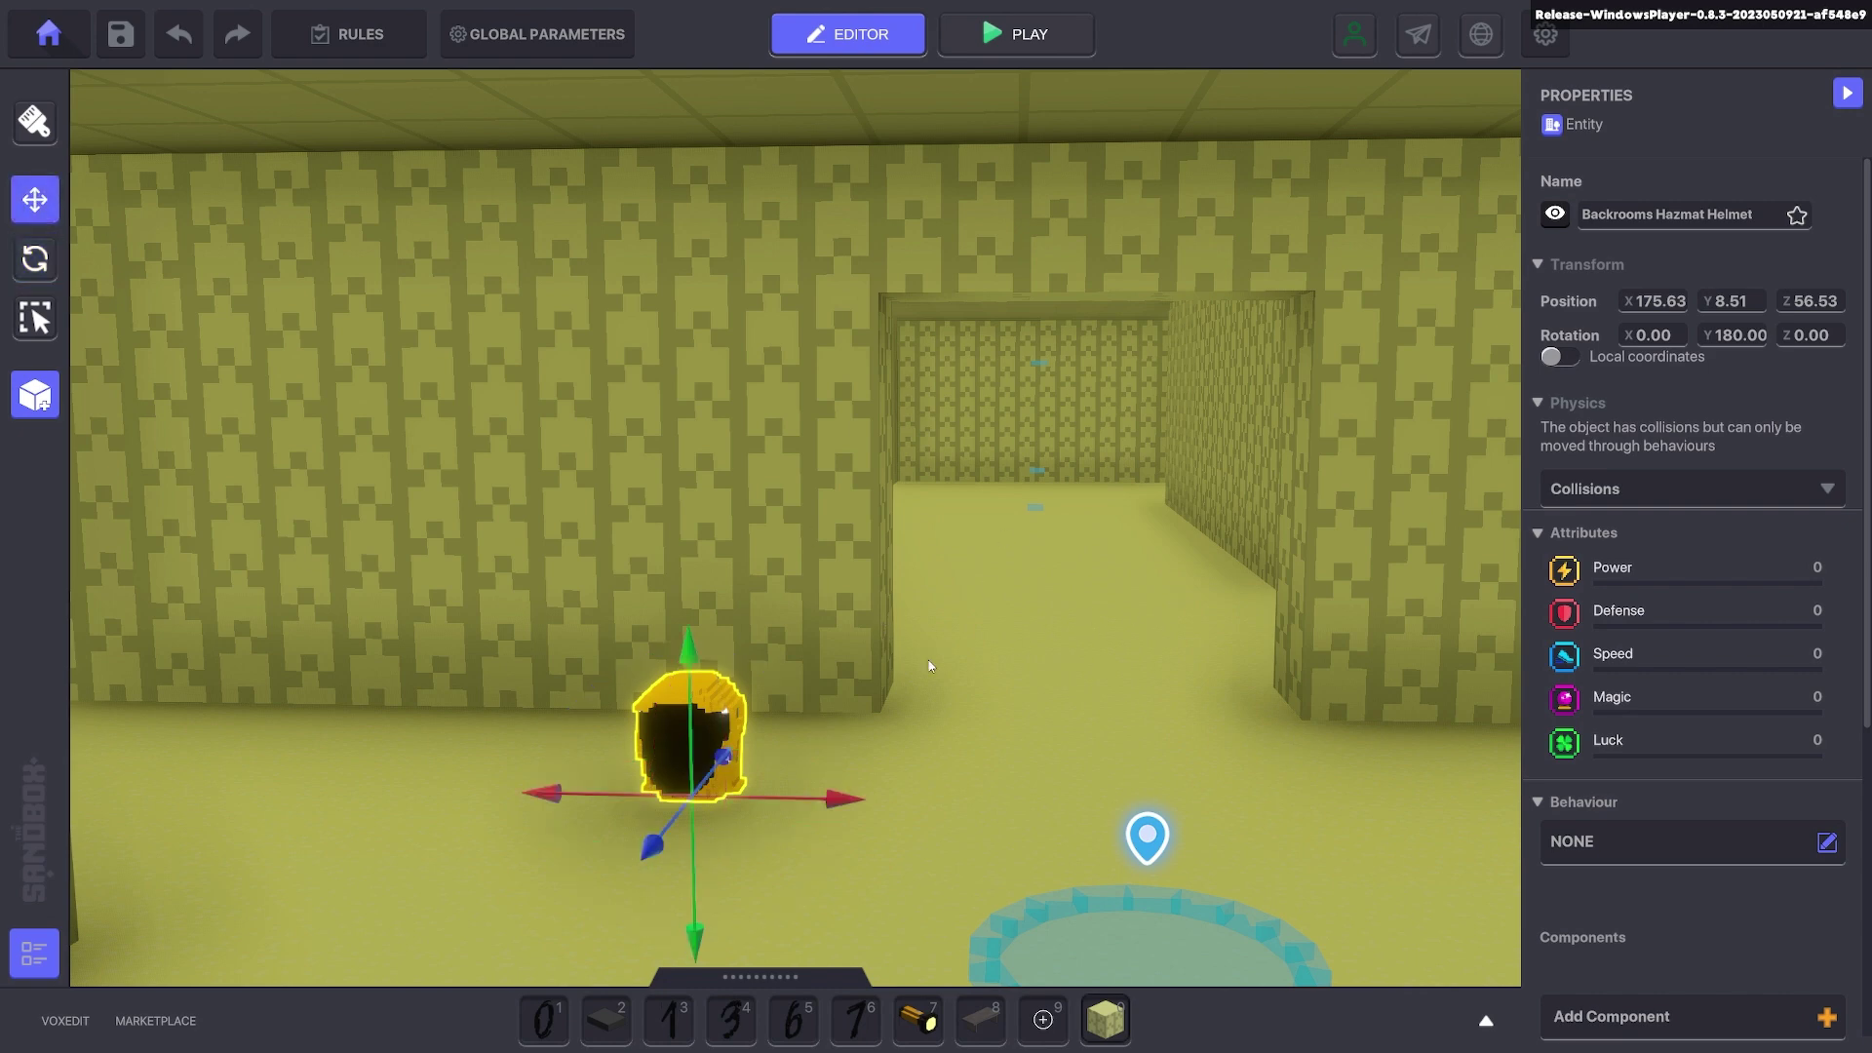
- Add the [MP] Collectable component to the helmet and set its required collect action to Interact
{"action": "scroll", "coordinate": [1684, 778], "scroll_direction": "down", "scroll_amount": 3}
{"action": "left_click", "coordinate": [1679, 665]}
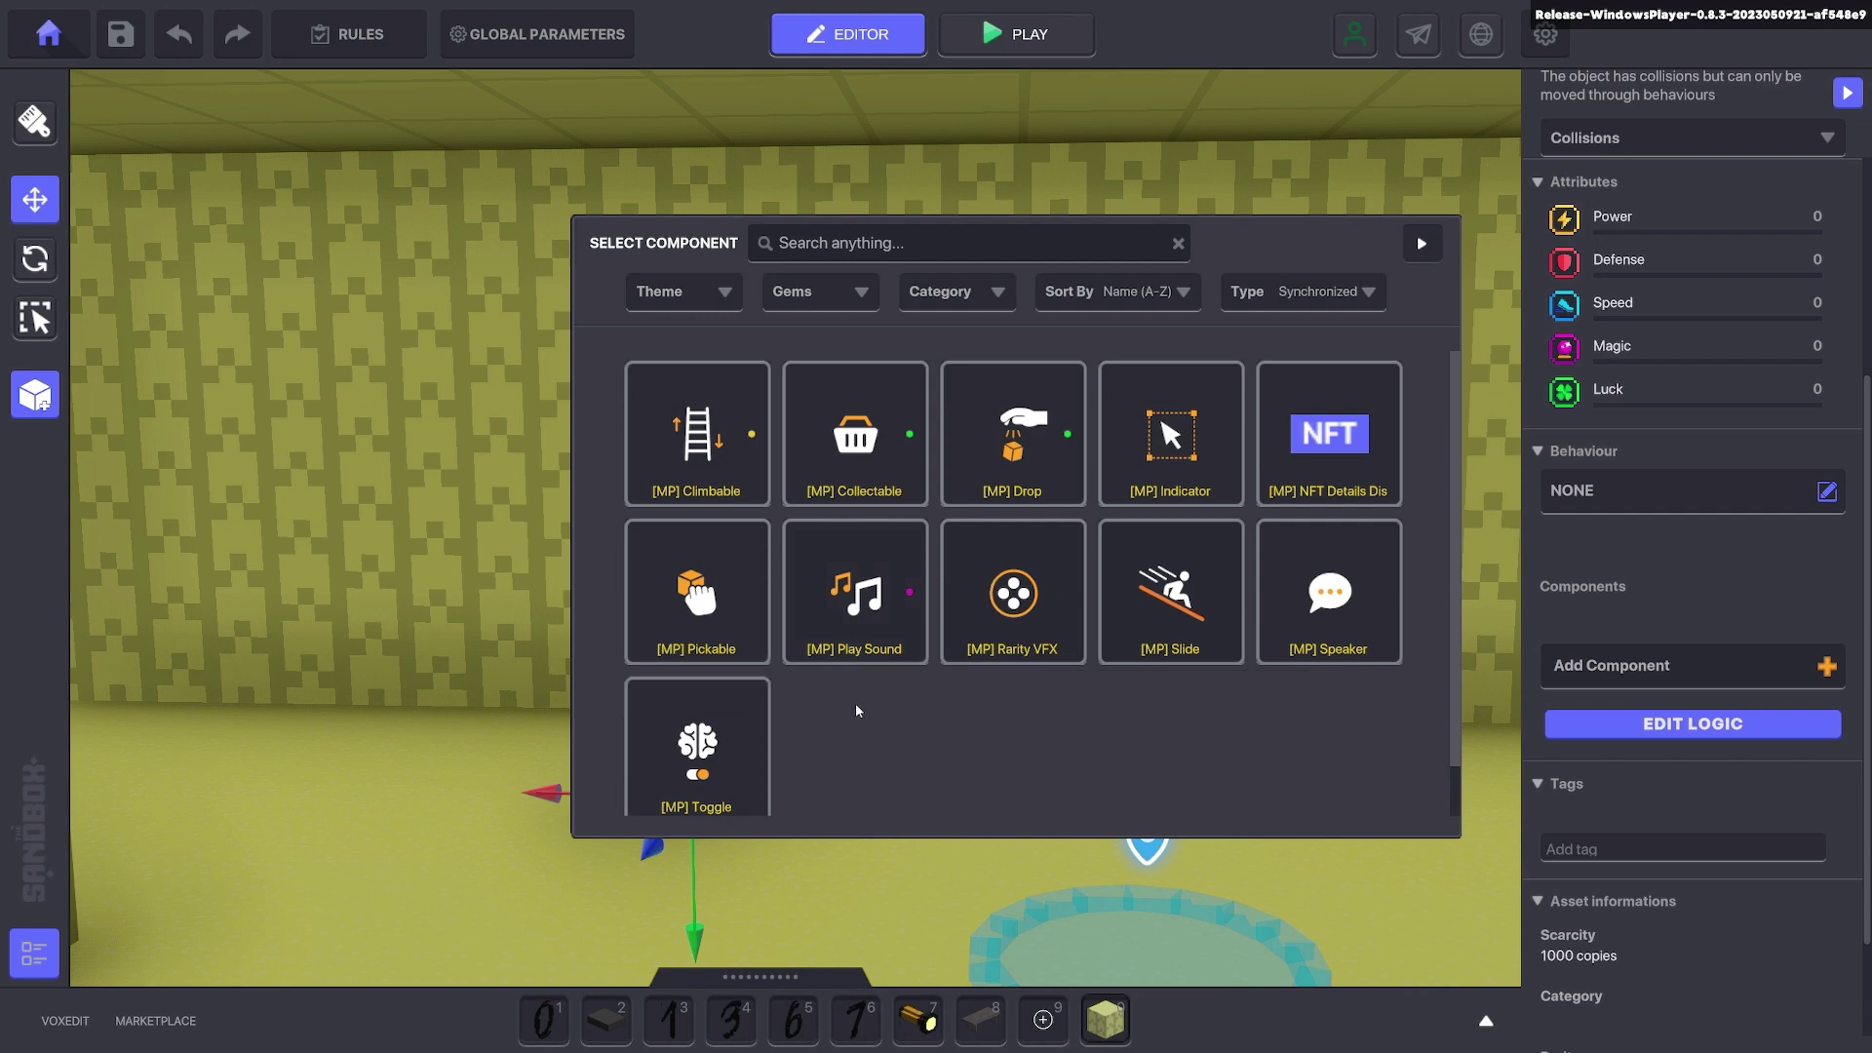
{"action": "left_click", "coordinate": [856, 433]}
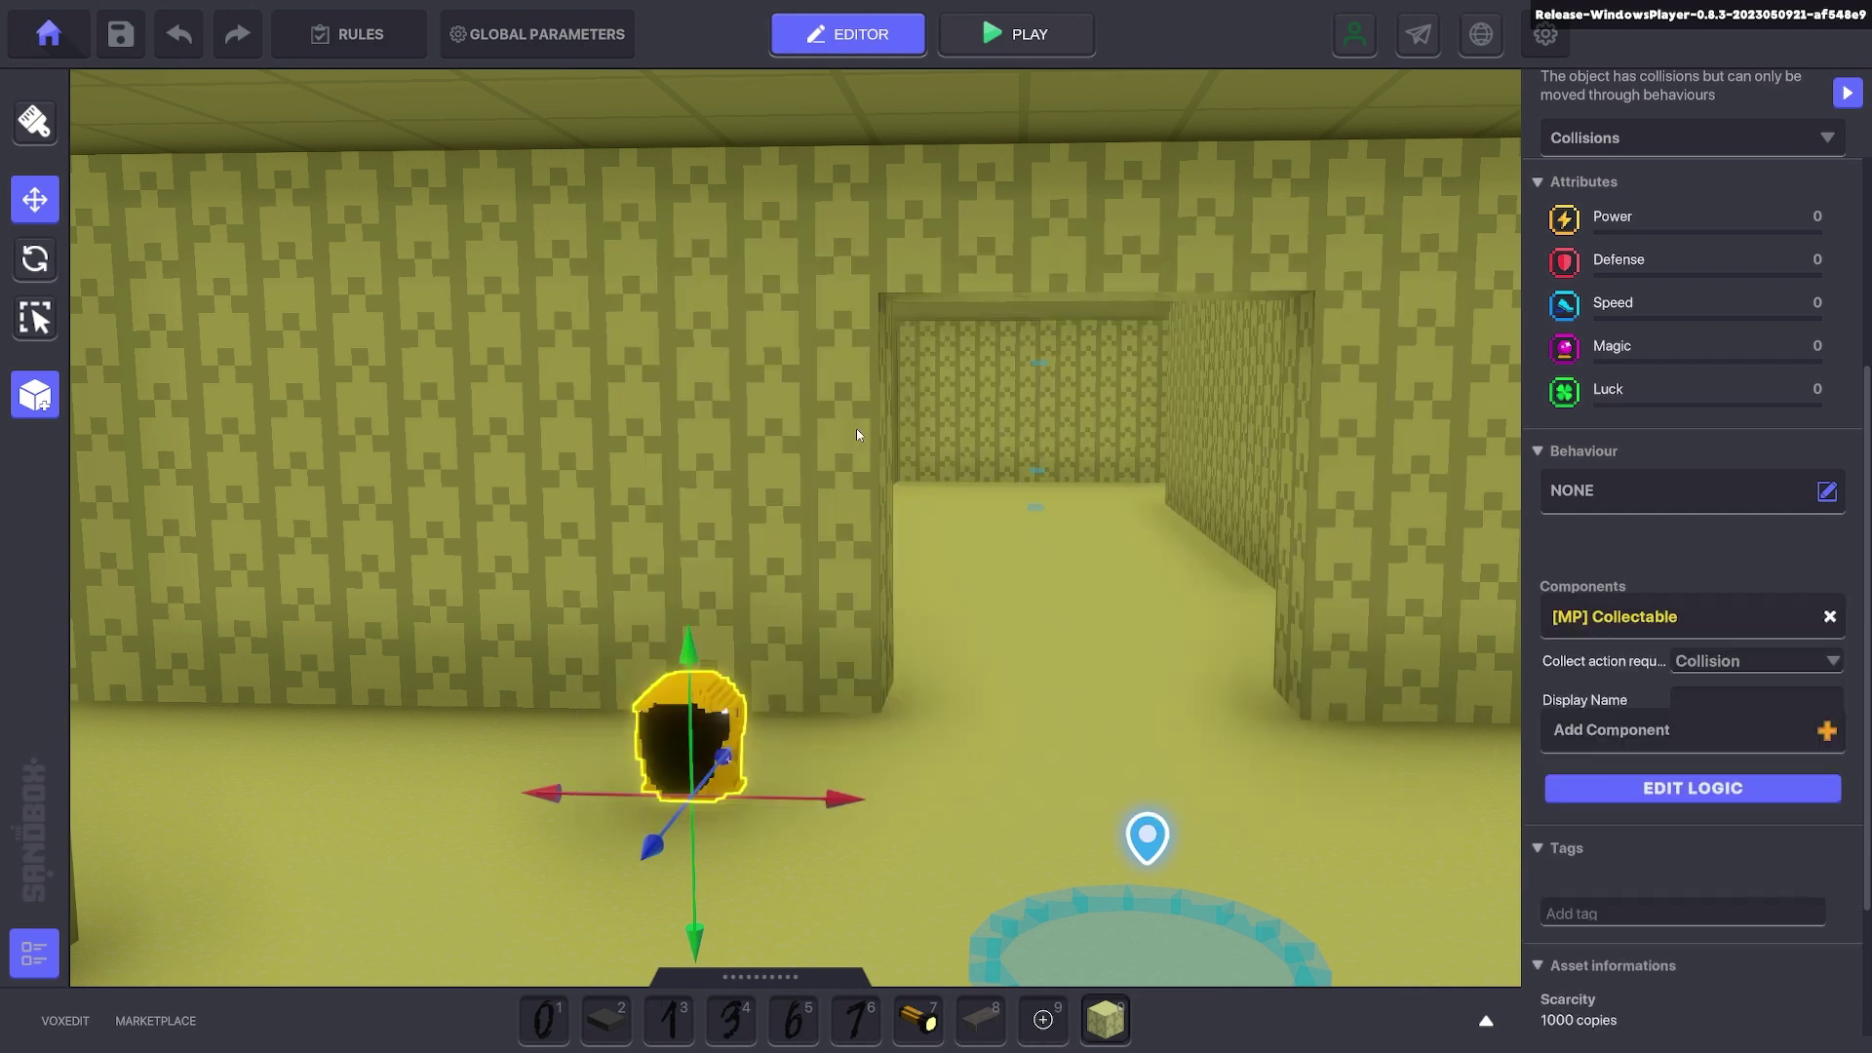
{"action": "left_click", "coordinate": [1694, 857]}
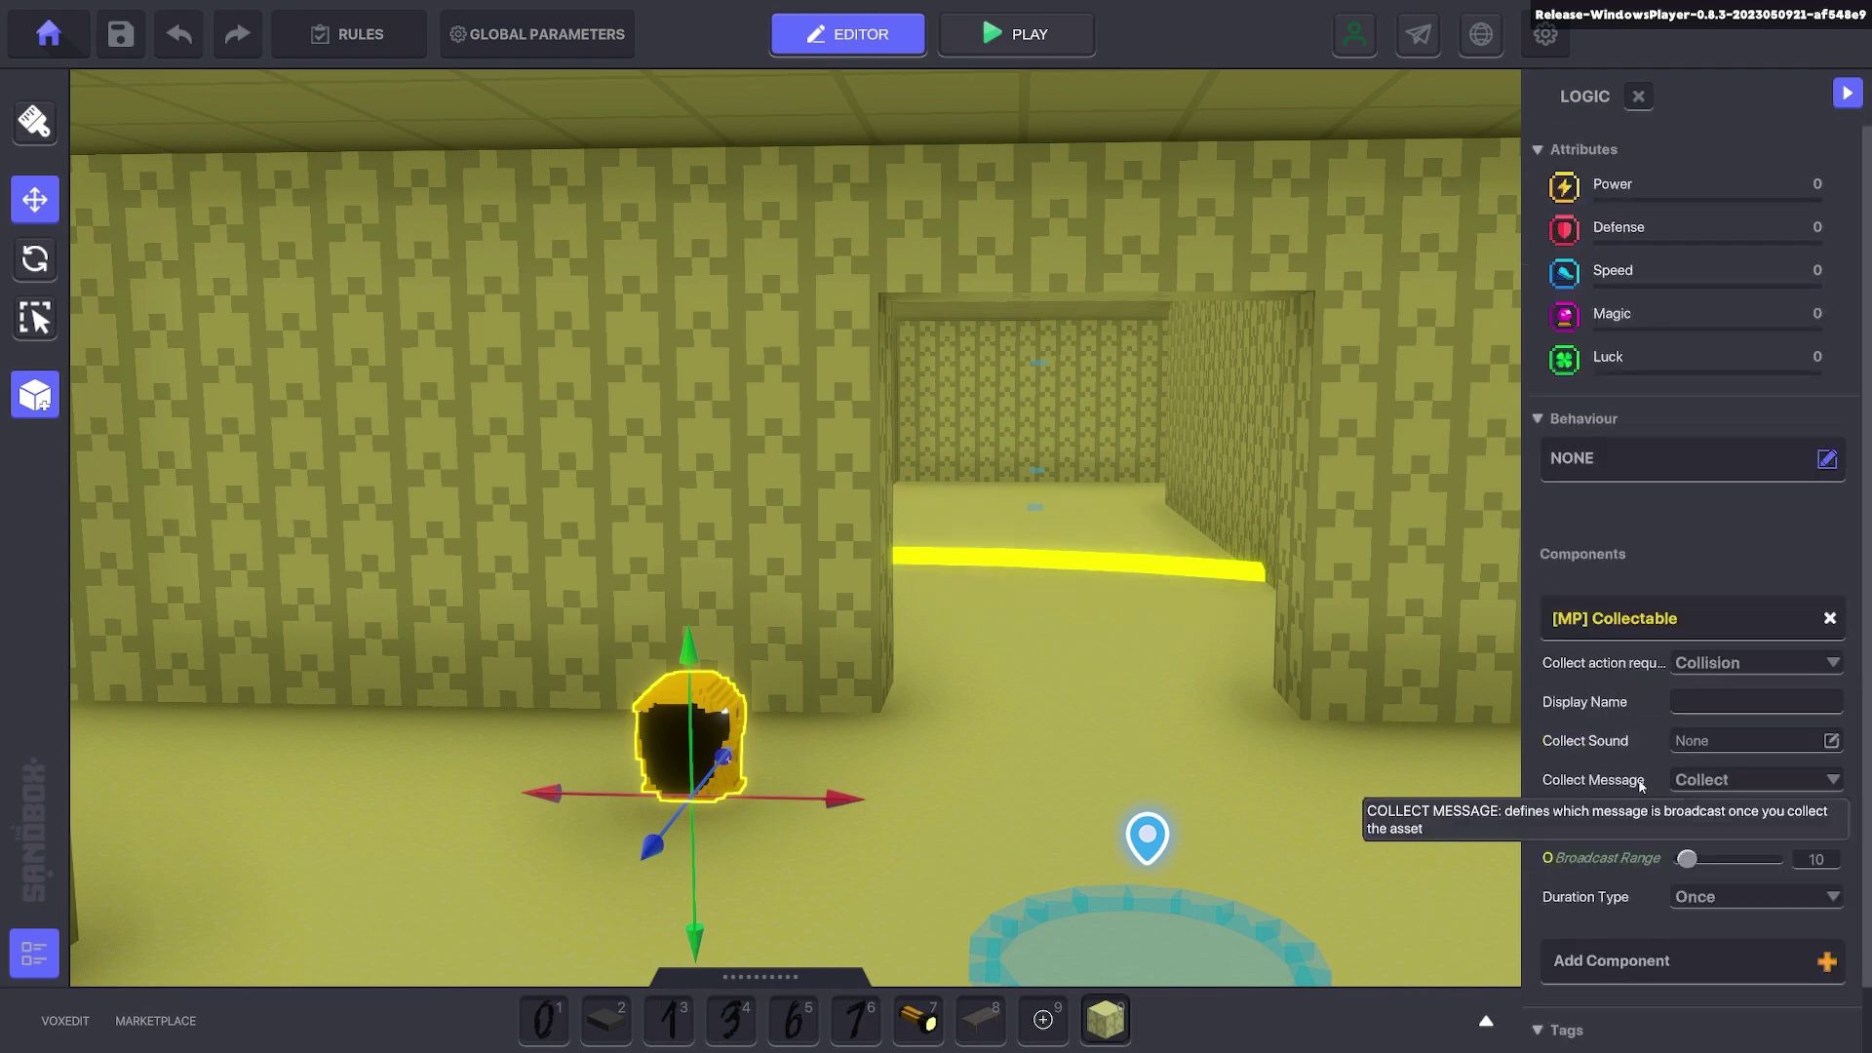
{"action": "left_click", "coordinate": [1770, 663]}
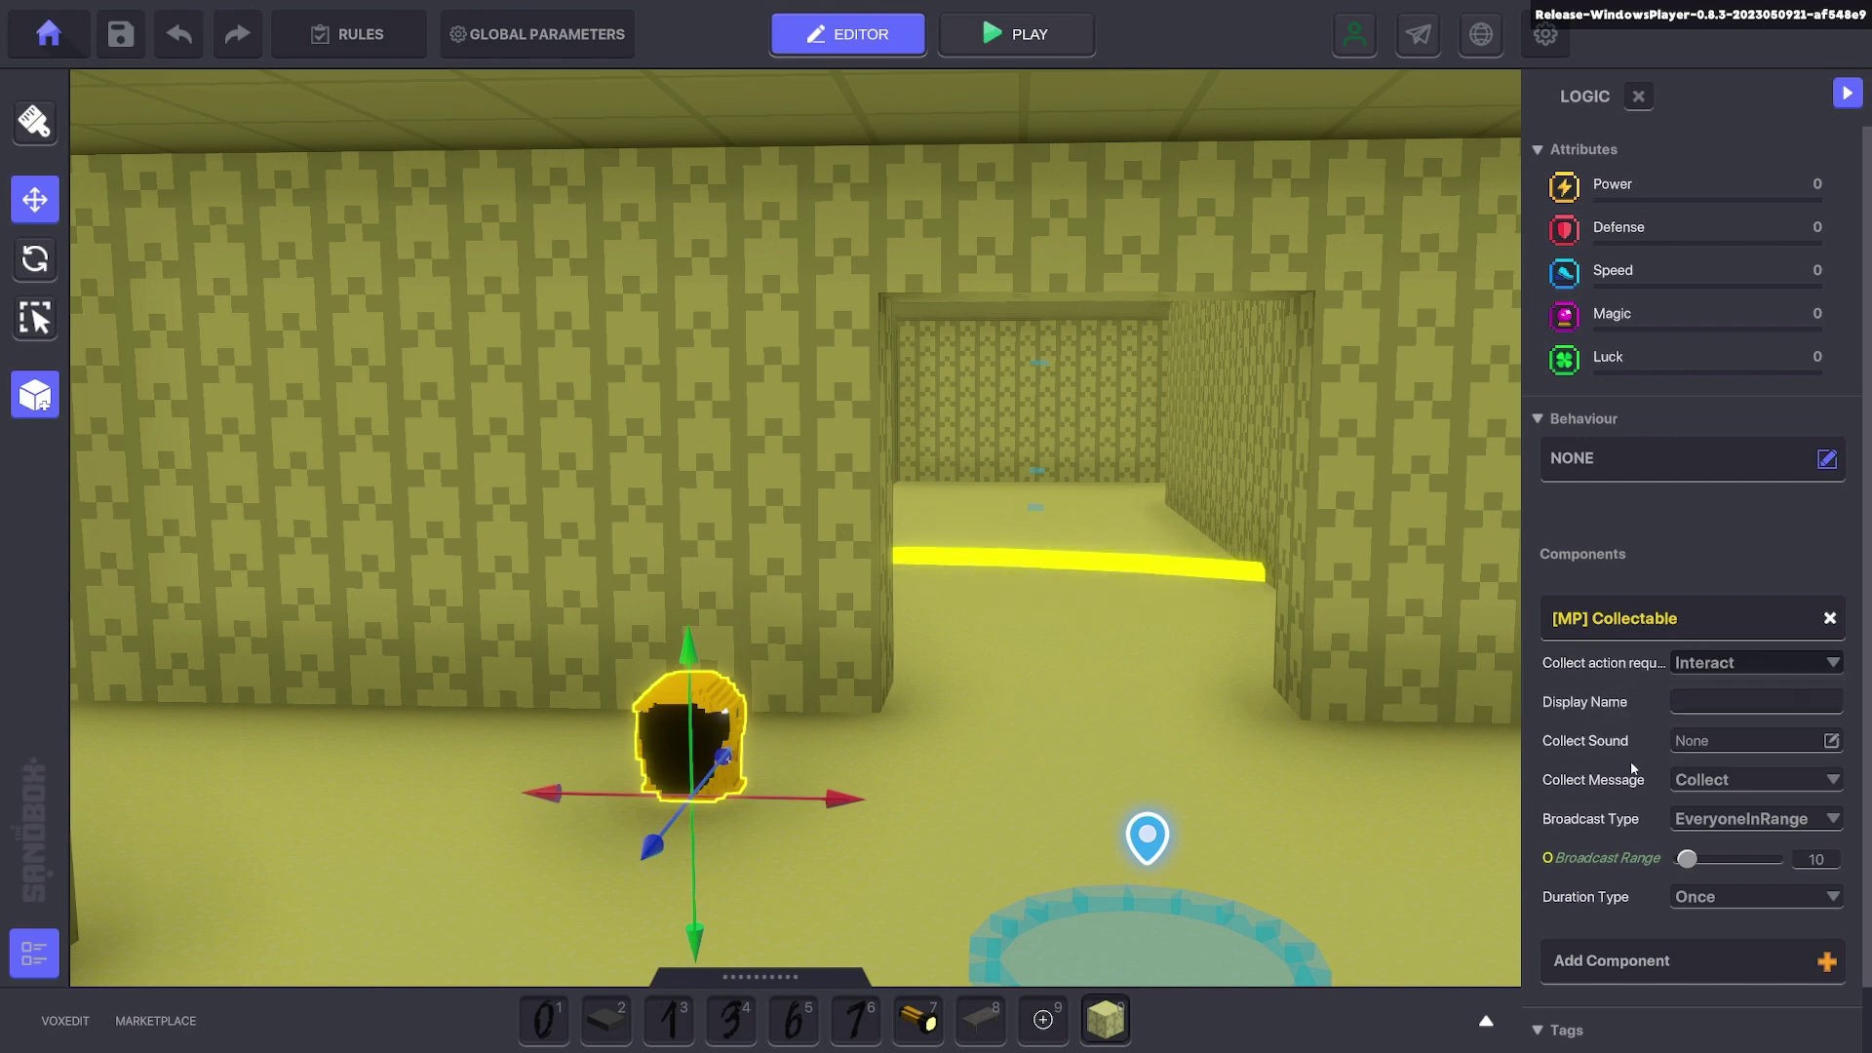
- Set the helmet's collect message to Helm.On and its broadcast type to All
{"action": "left_click", "coordinate": [1731, 781]}
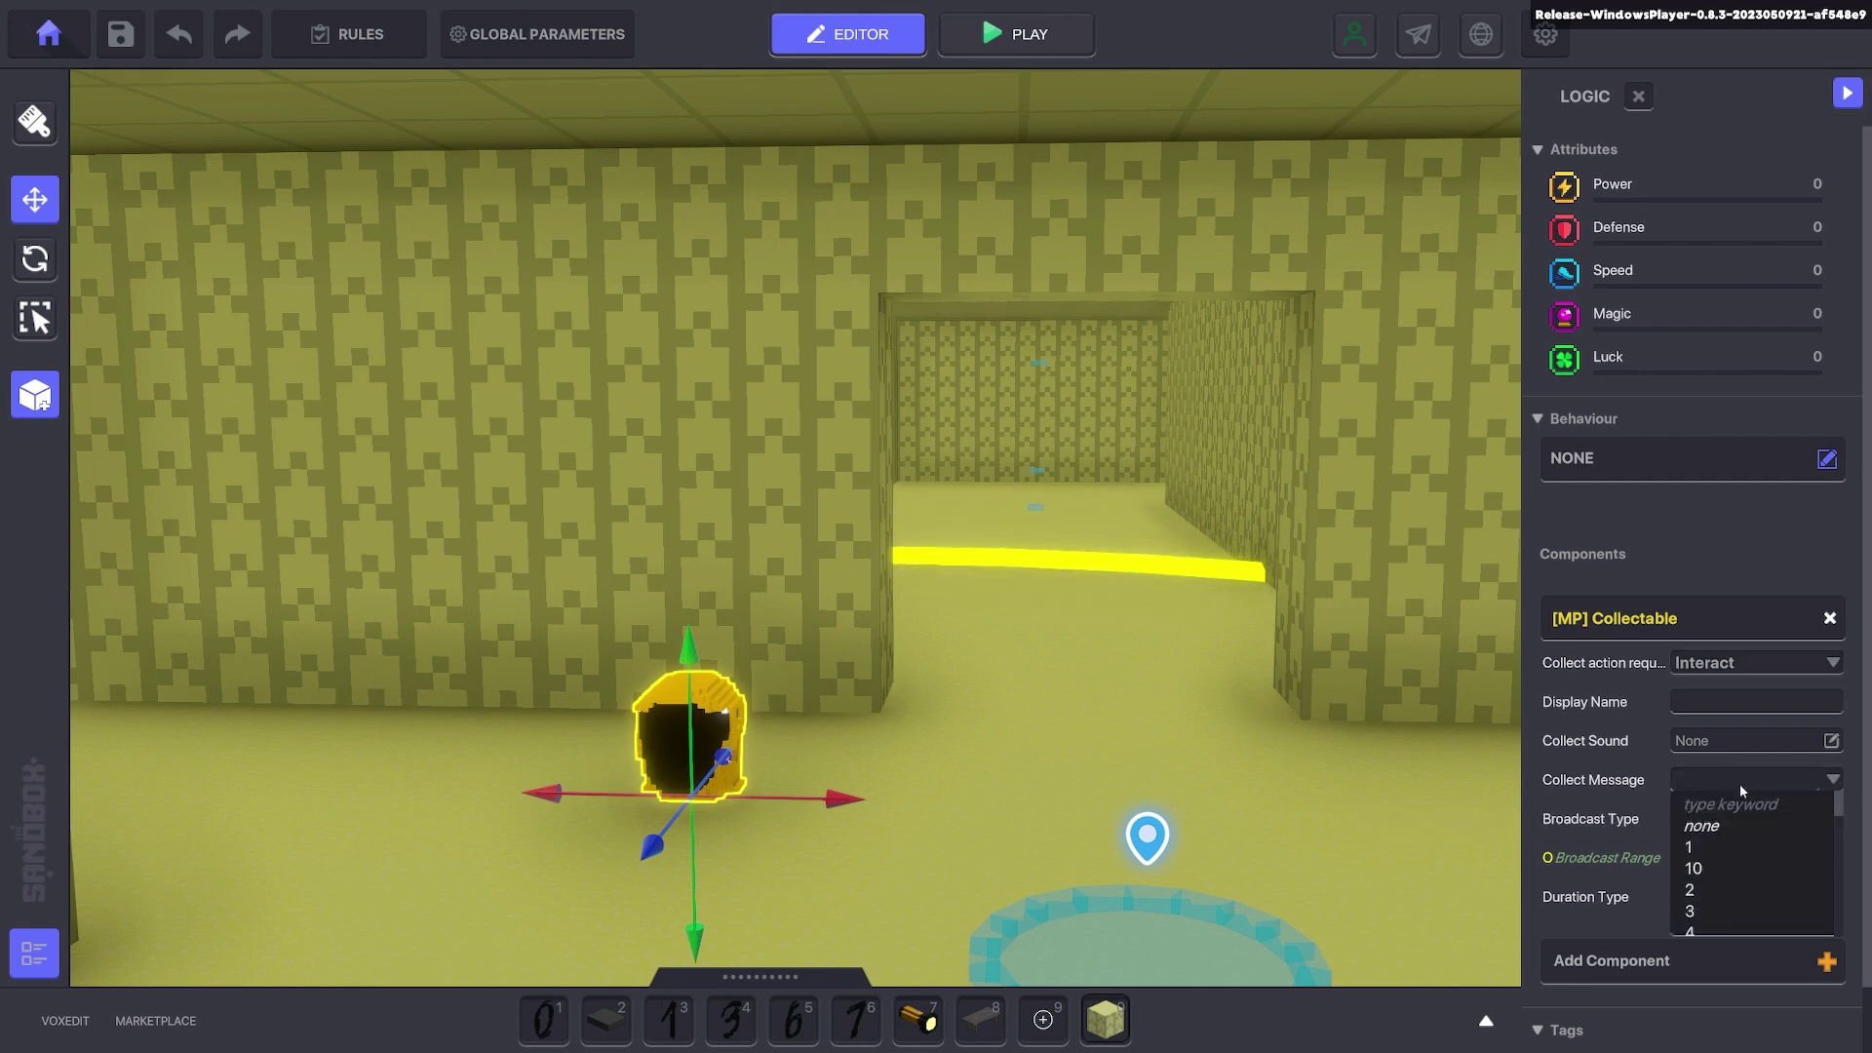
{"action": "type", "text": "Helm"}
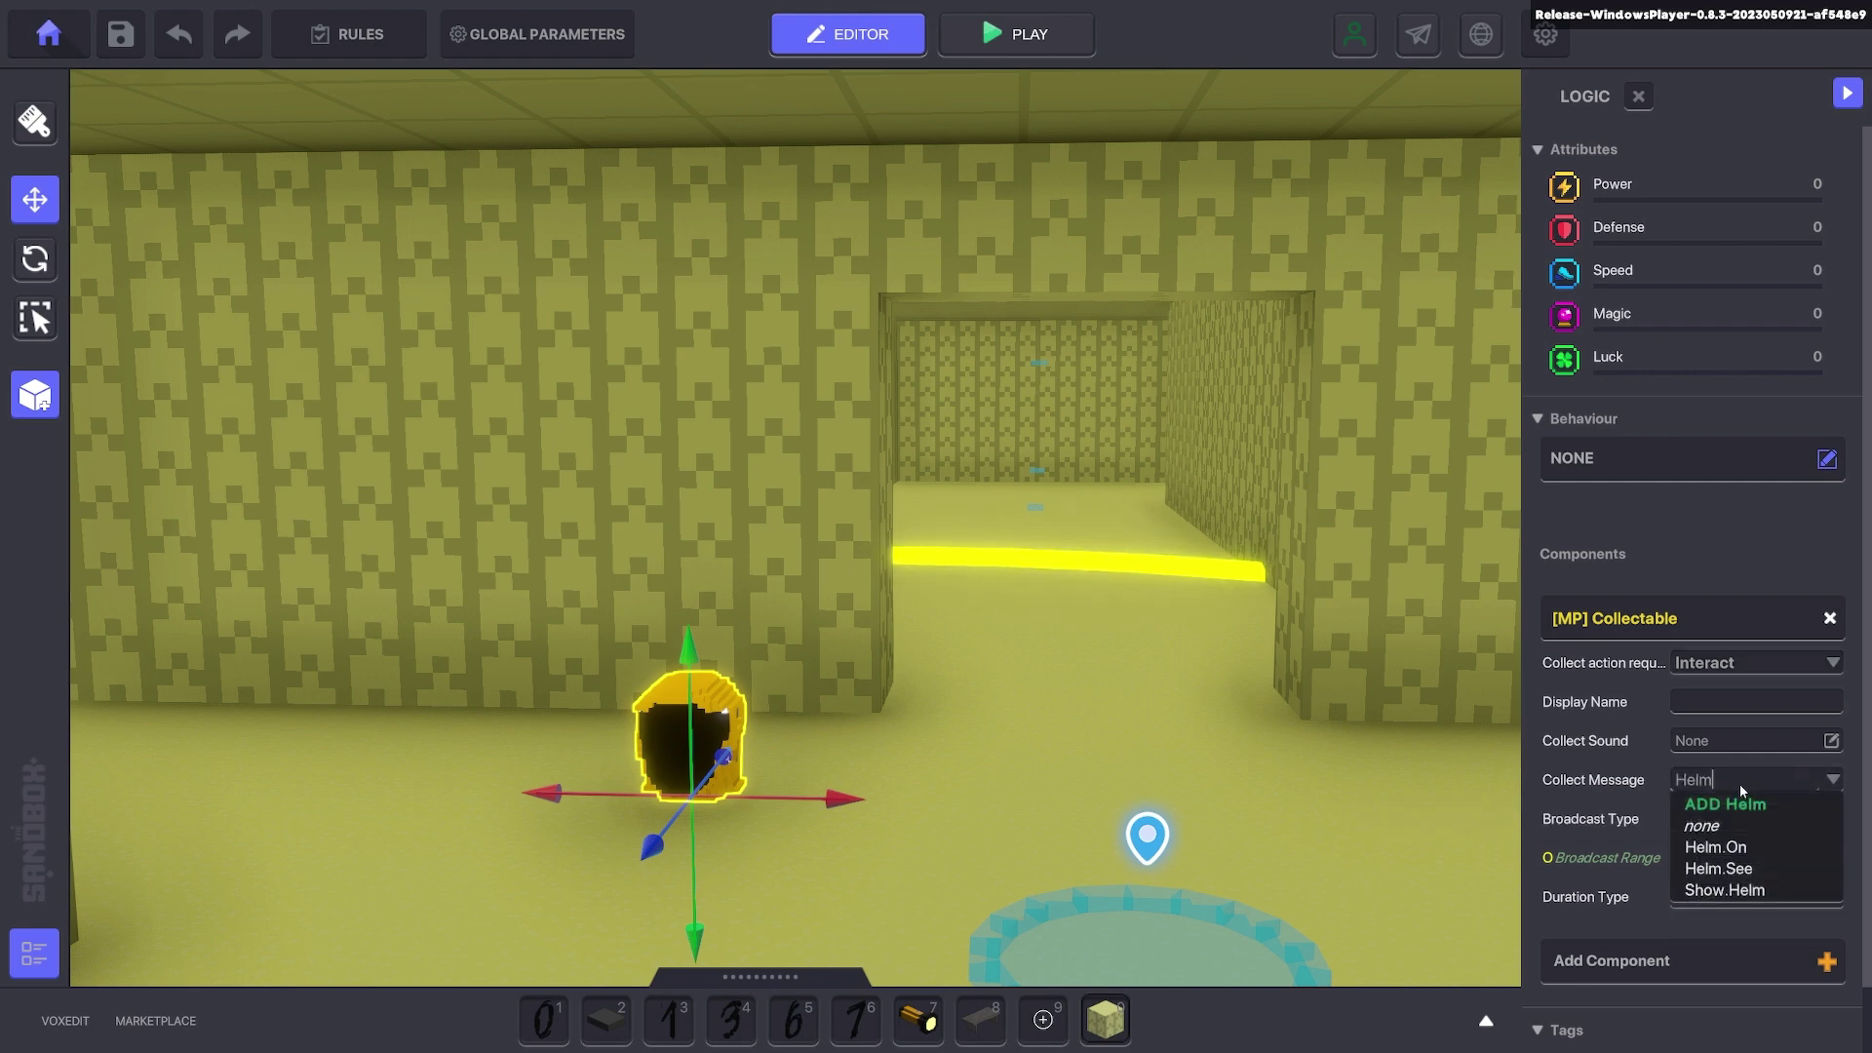
{"action": "left_click", "coordinate": [1715, 848]}
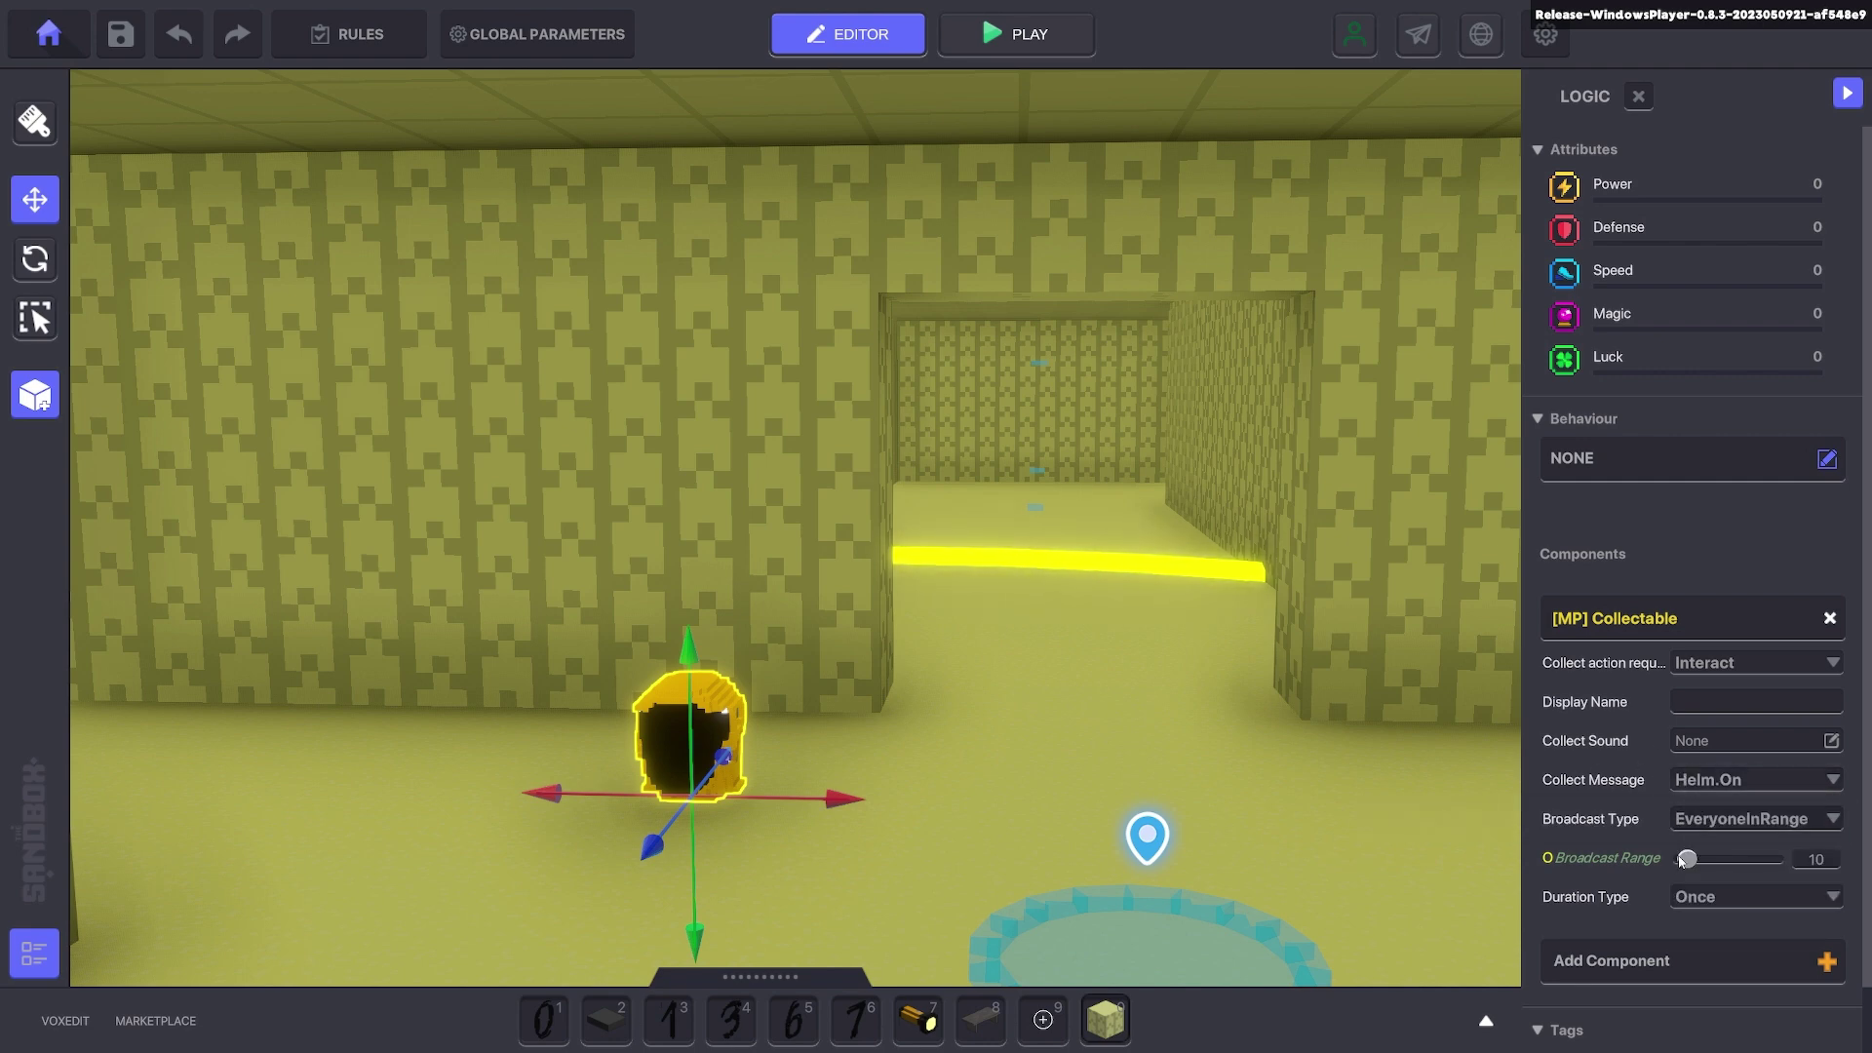
{"action": "left_click", "coordinate": [1729, 825]}
{"action": "left_click", "coordinate": [1706, 842]}
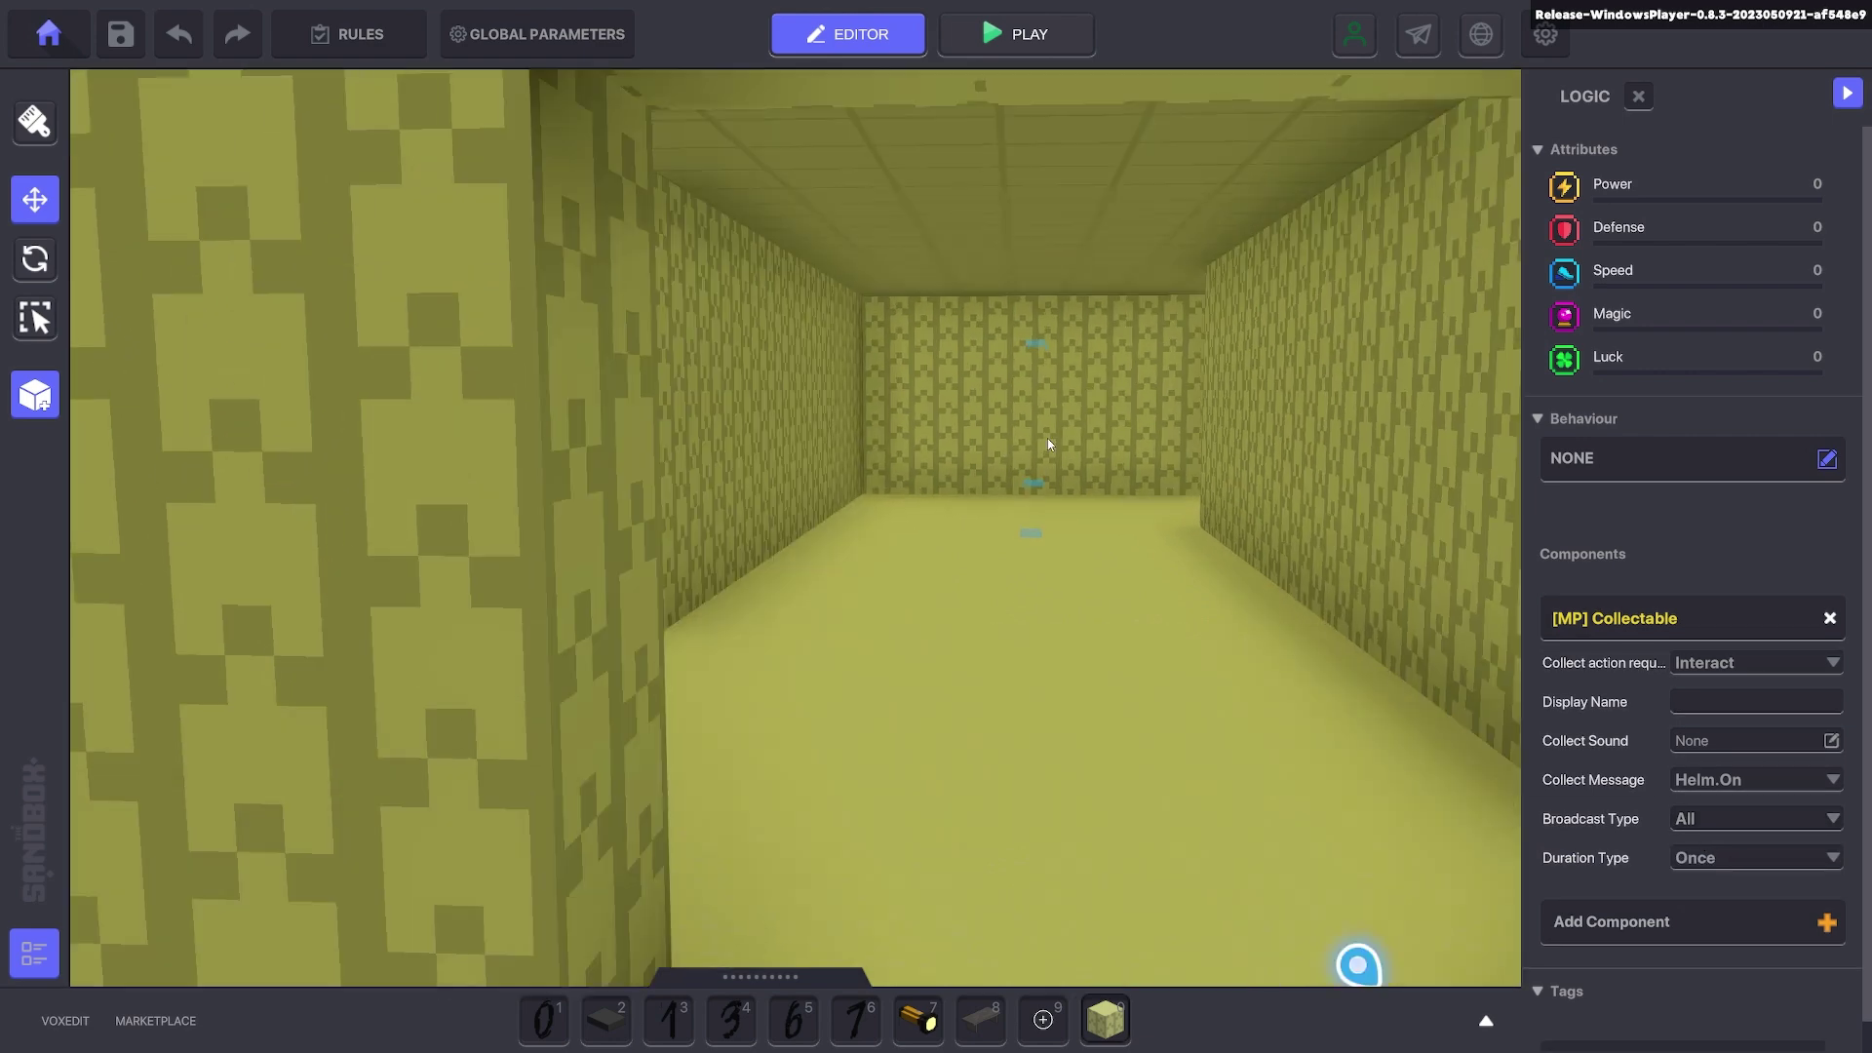
- Add the [MP] Toggle component to the hidden Grey Numpad that broadcasts the damage on the gas room's floor
{"action": "scroll", "coordinate": [1047, 444], "scroll_direction": "up", "scroll_amount": 3}
{"action": "left_click", "coordinate": [1032, 547]}
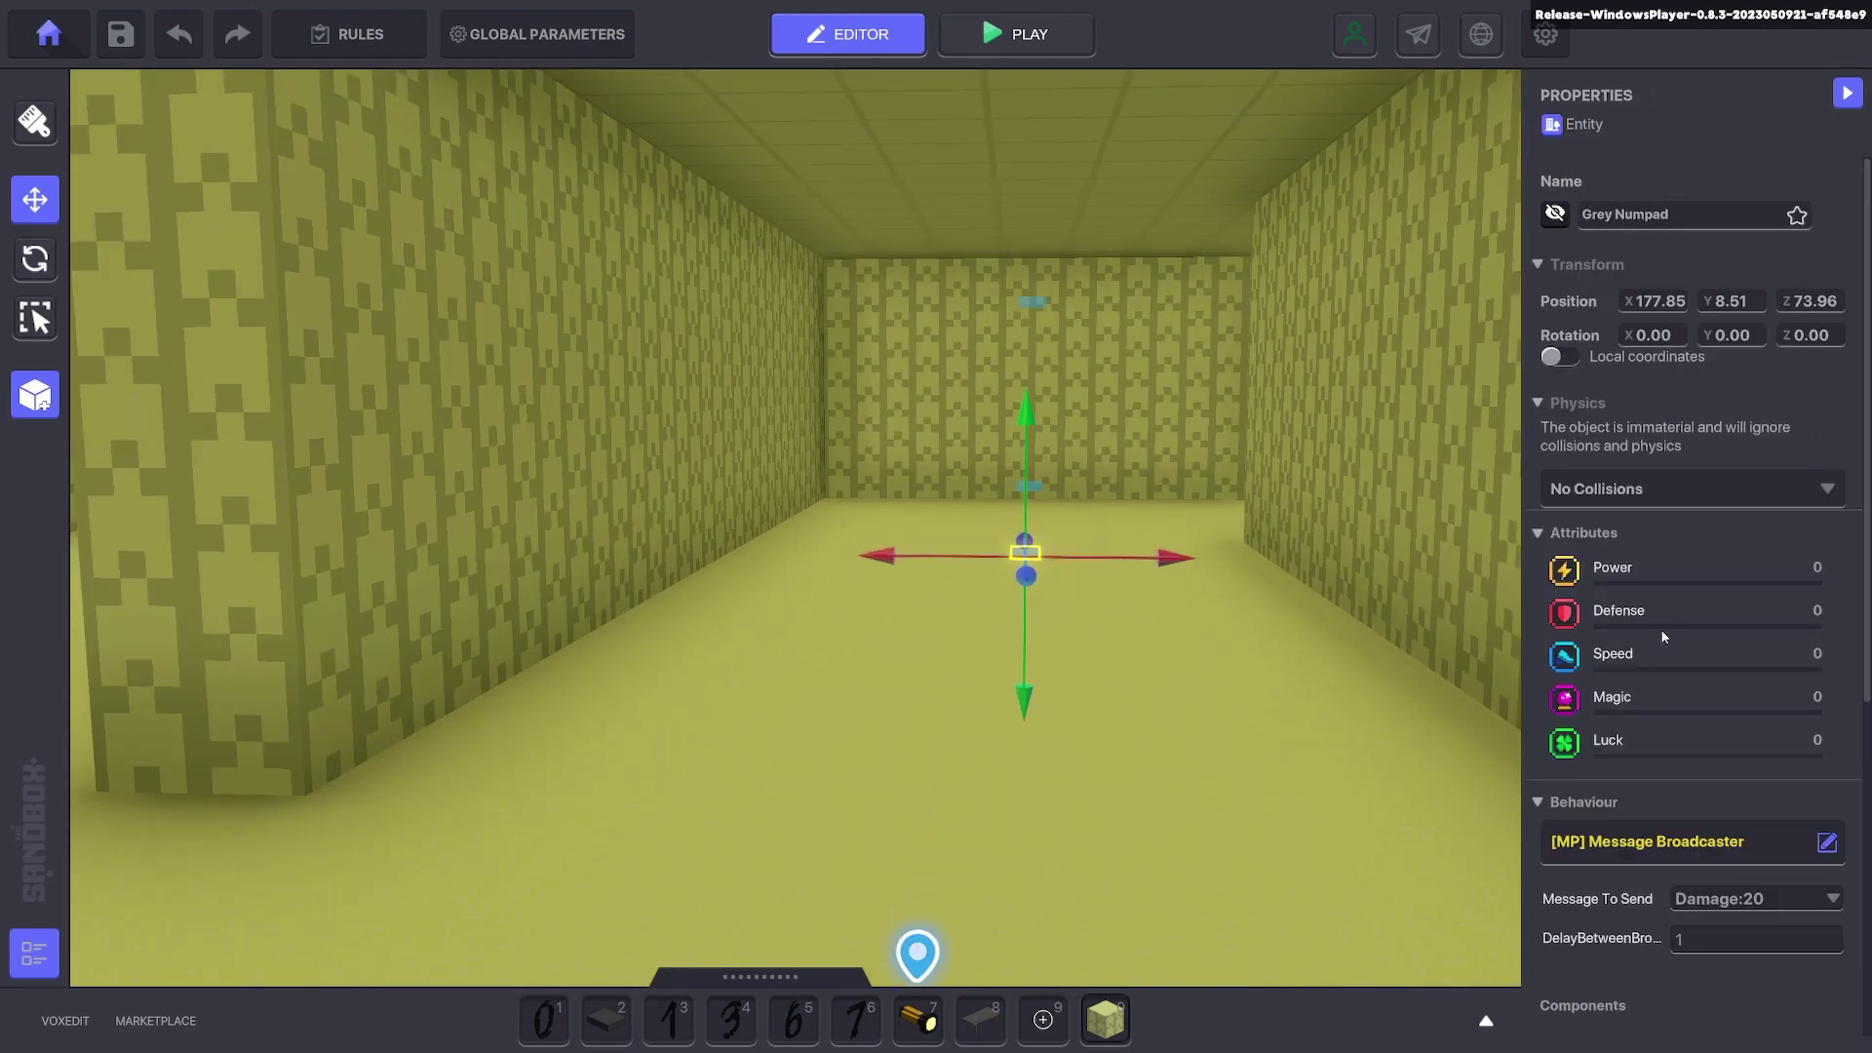
{"action": "scroll", "coordinate": [1683, 646], "scroll_direction": "down", "scroll_amount": 5}
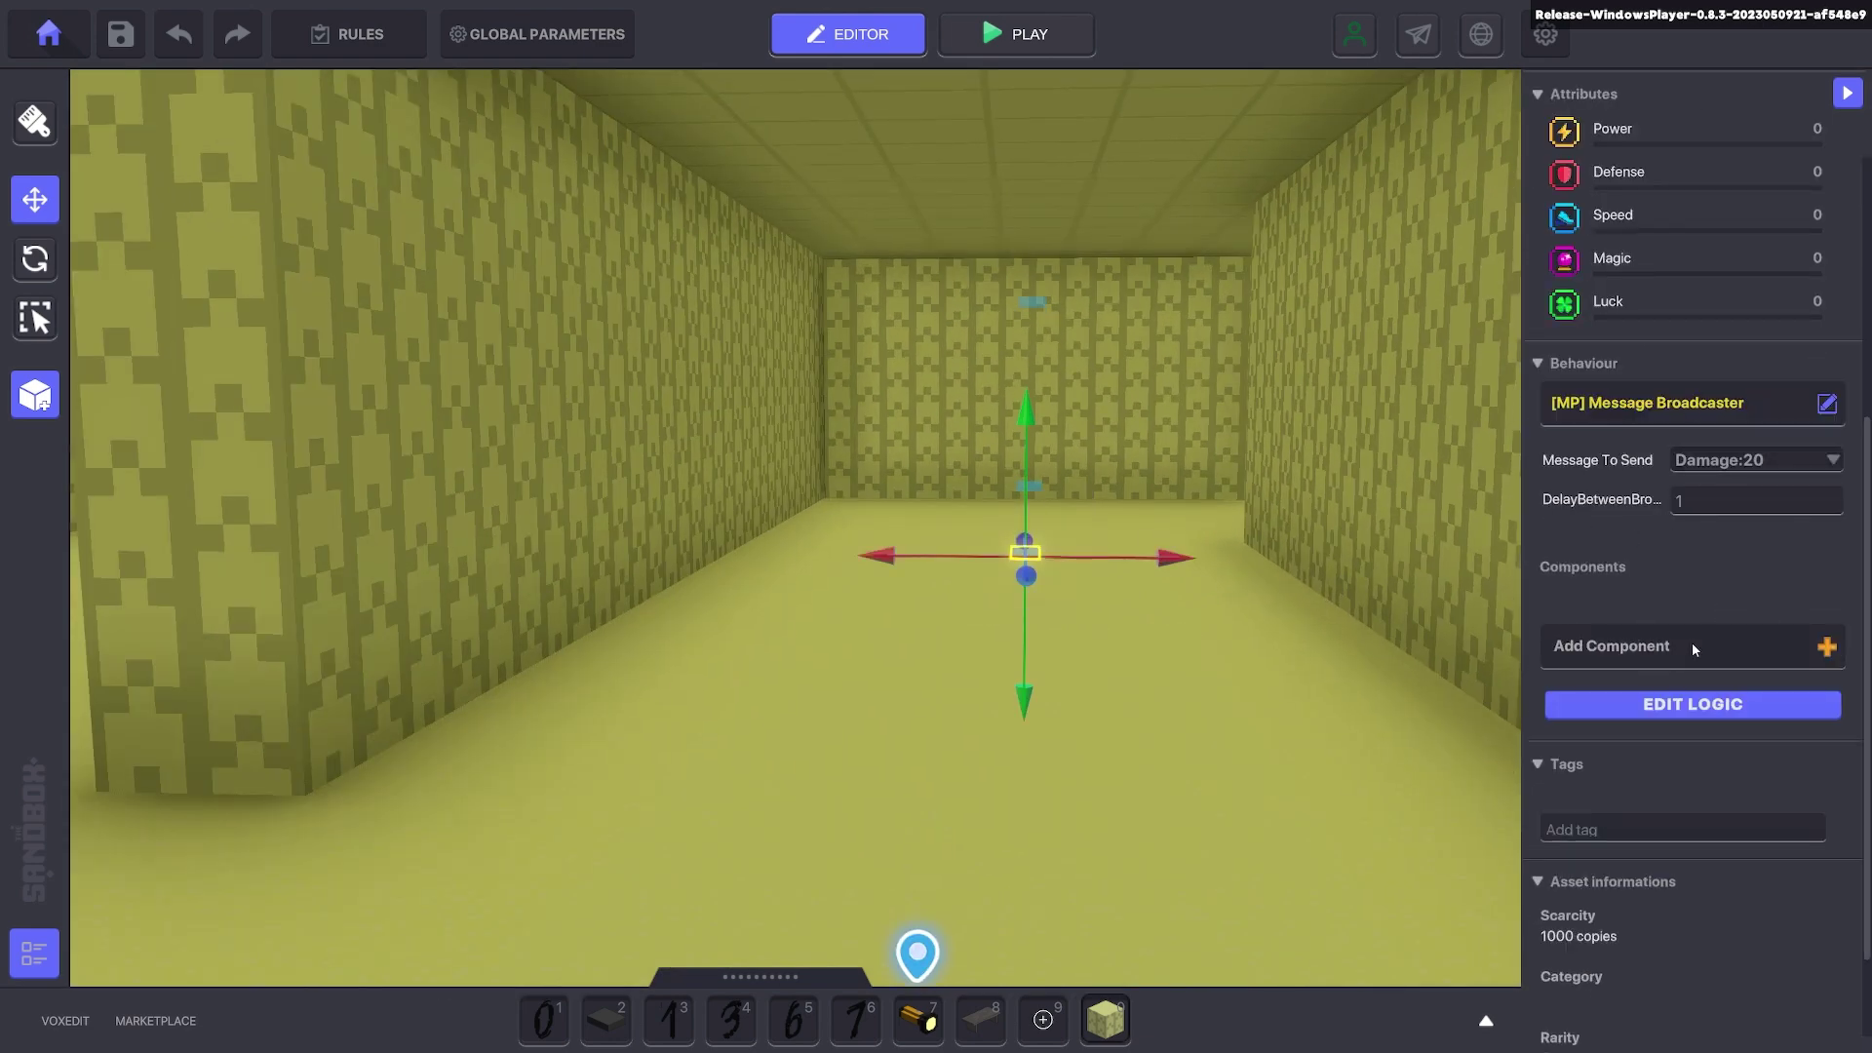
{"action": "left_click", "coordinate": [1692, 648]}
{"action": "left_click", "coordinate": [780, 721]}
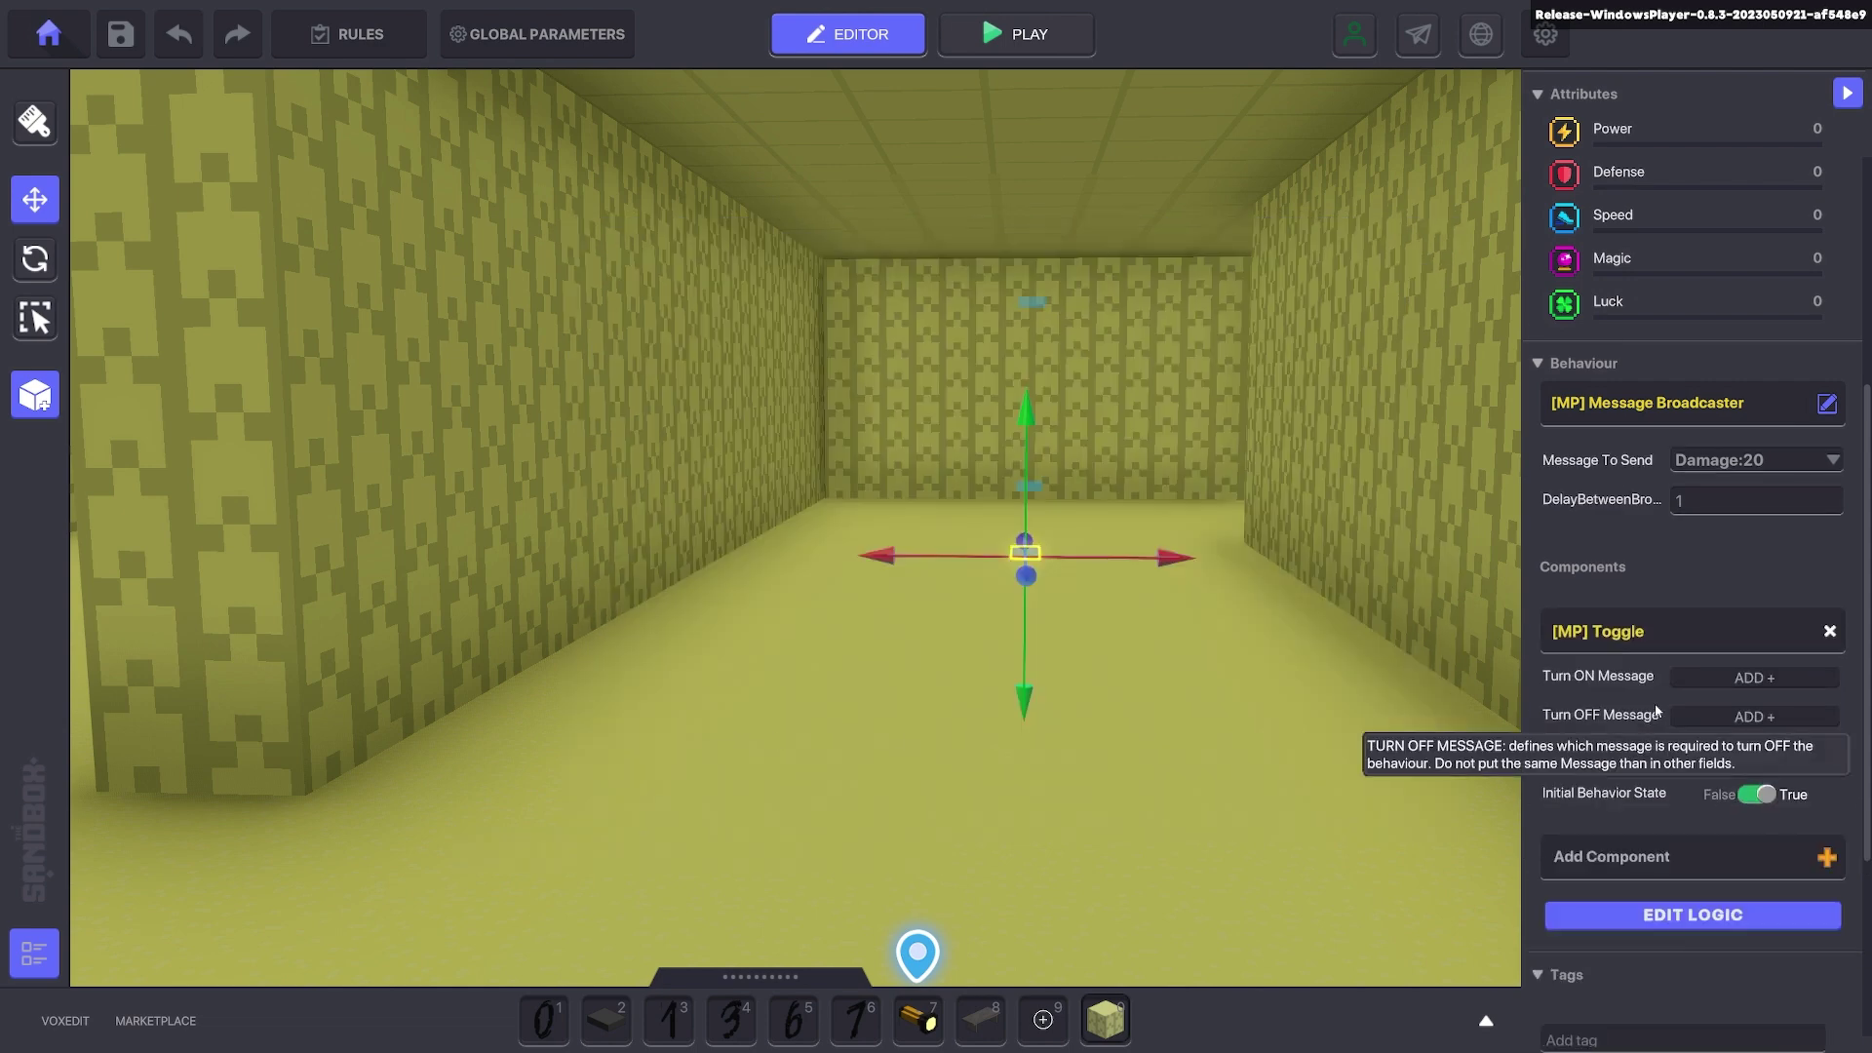
- Assign Helm.On as the toggle's Turn OFF message and deselect the numpad
{"action": "left_click", "coordinate": [1719, 716]}
{"action": "type", "text": "H"}
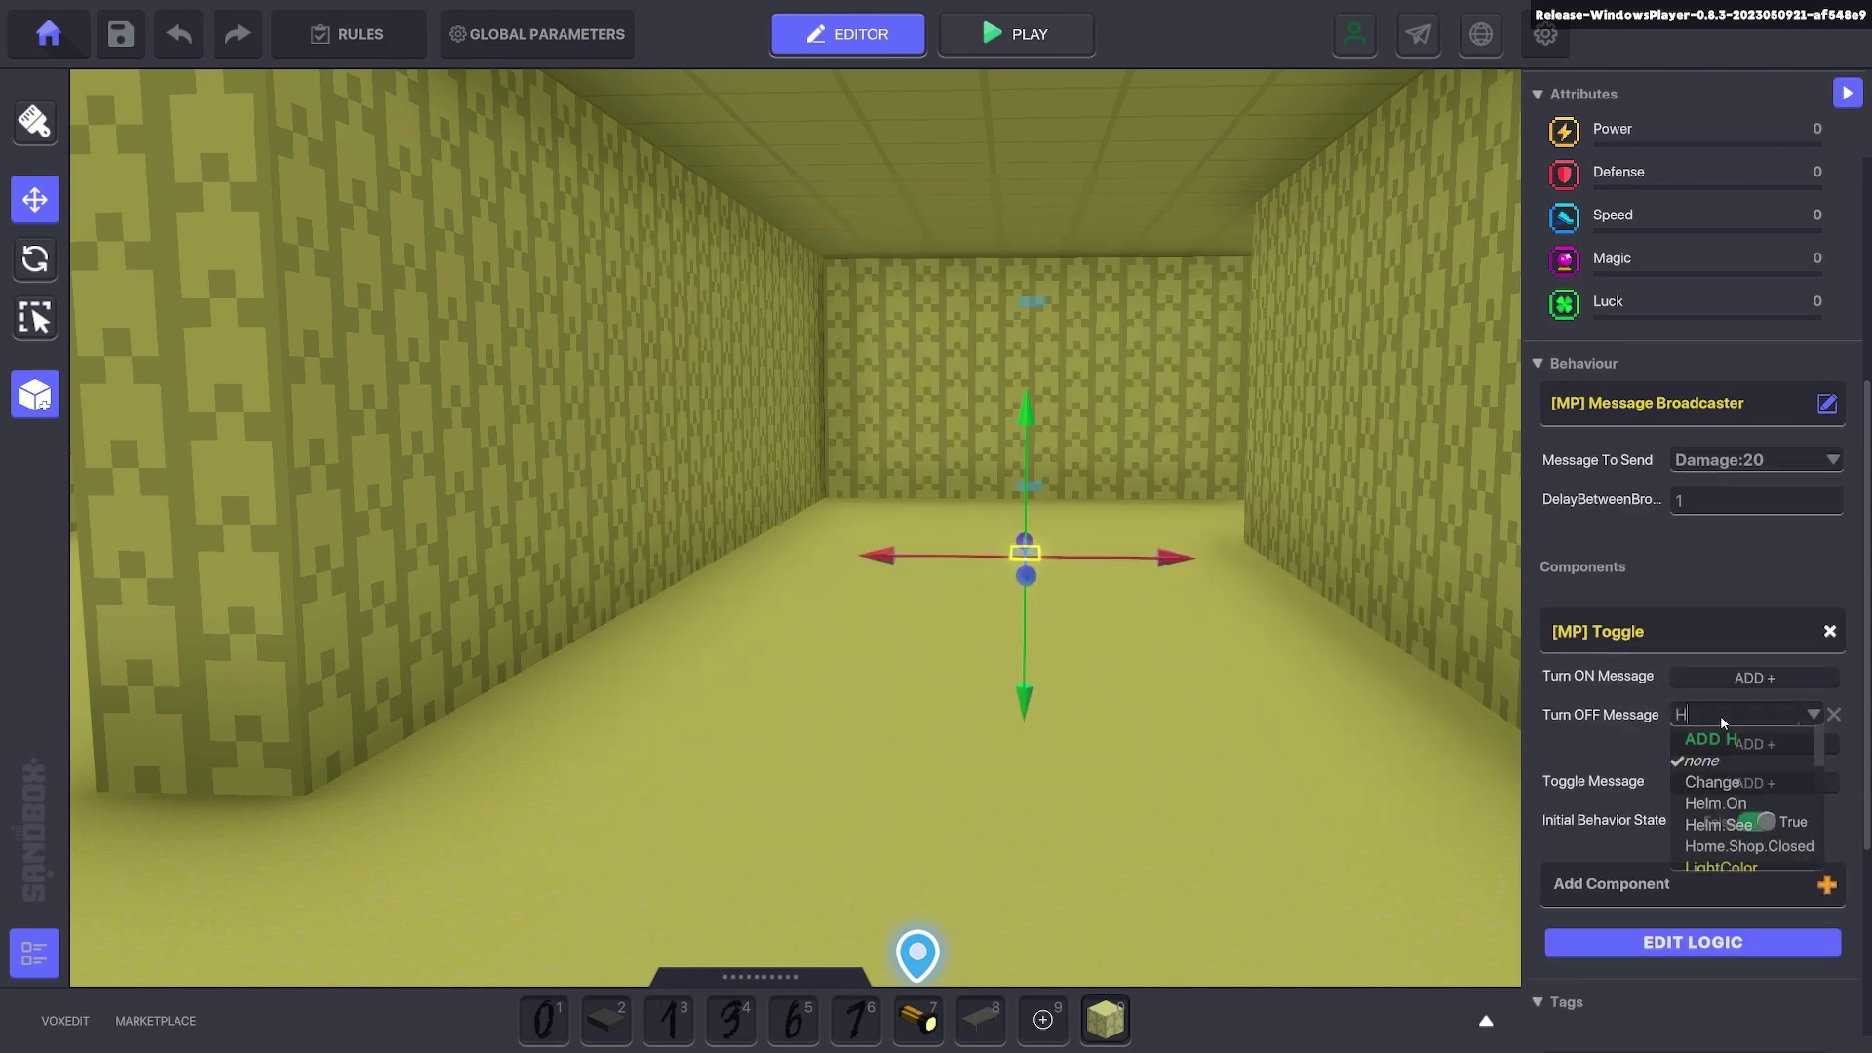
{"action": "type", "text": "elm.On"}
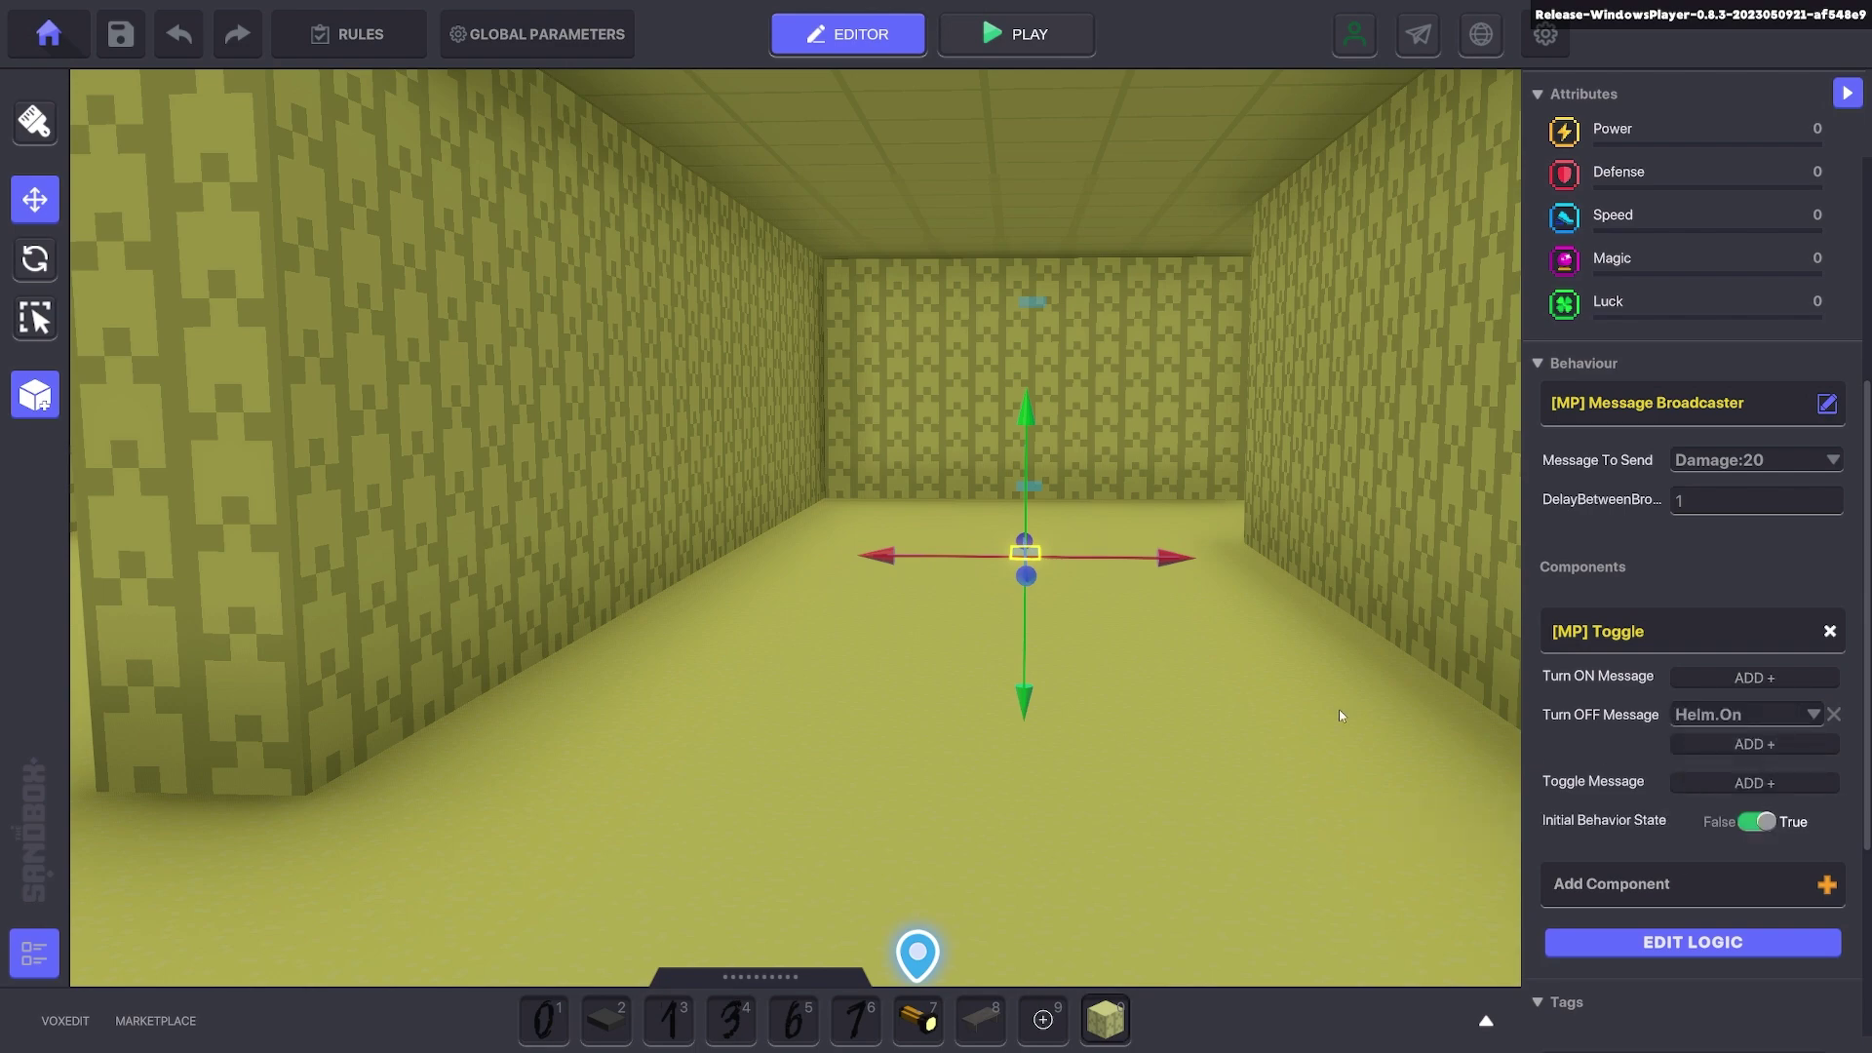
{"action": "left_click", "coordinate": [1328, 711]}
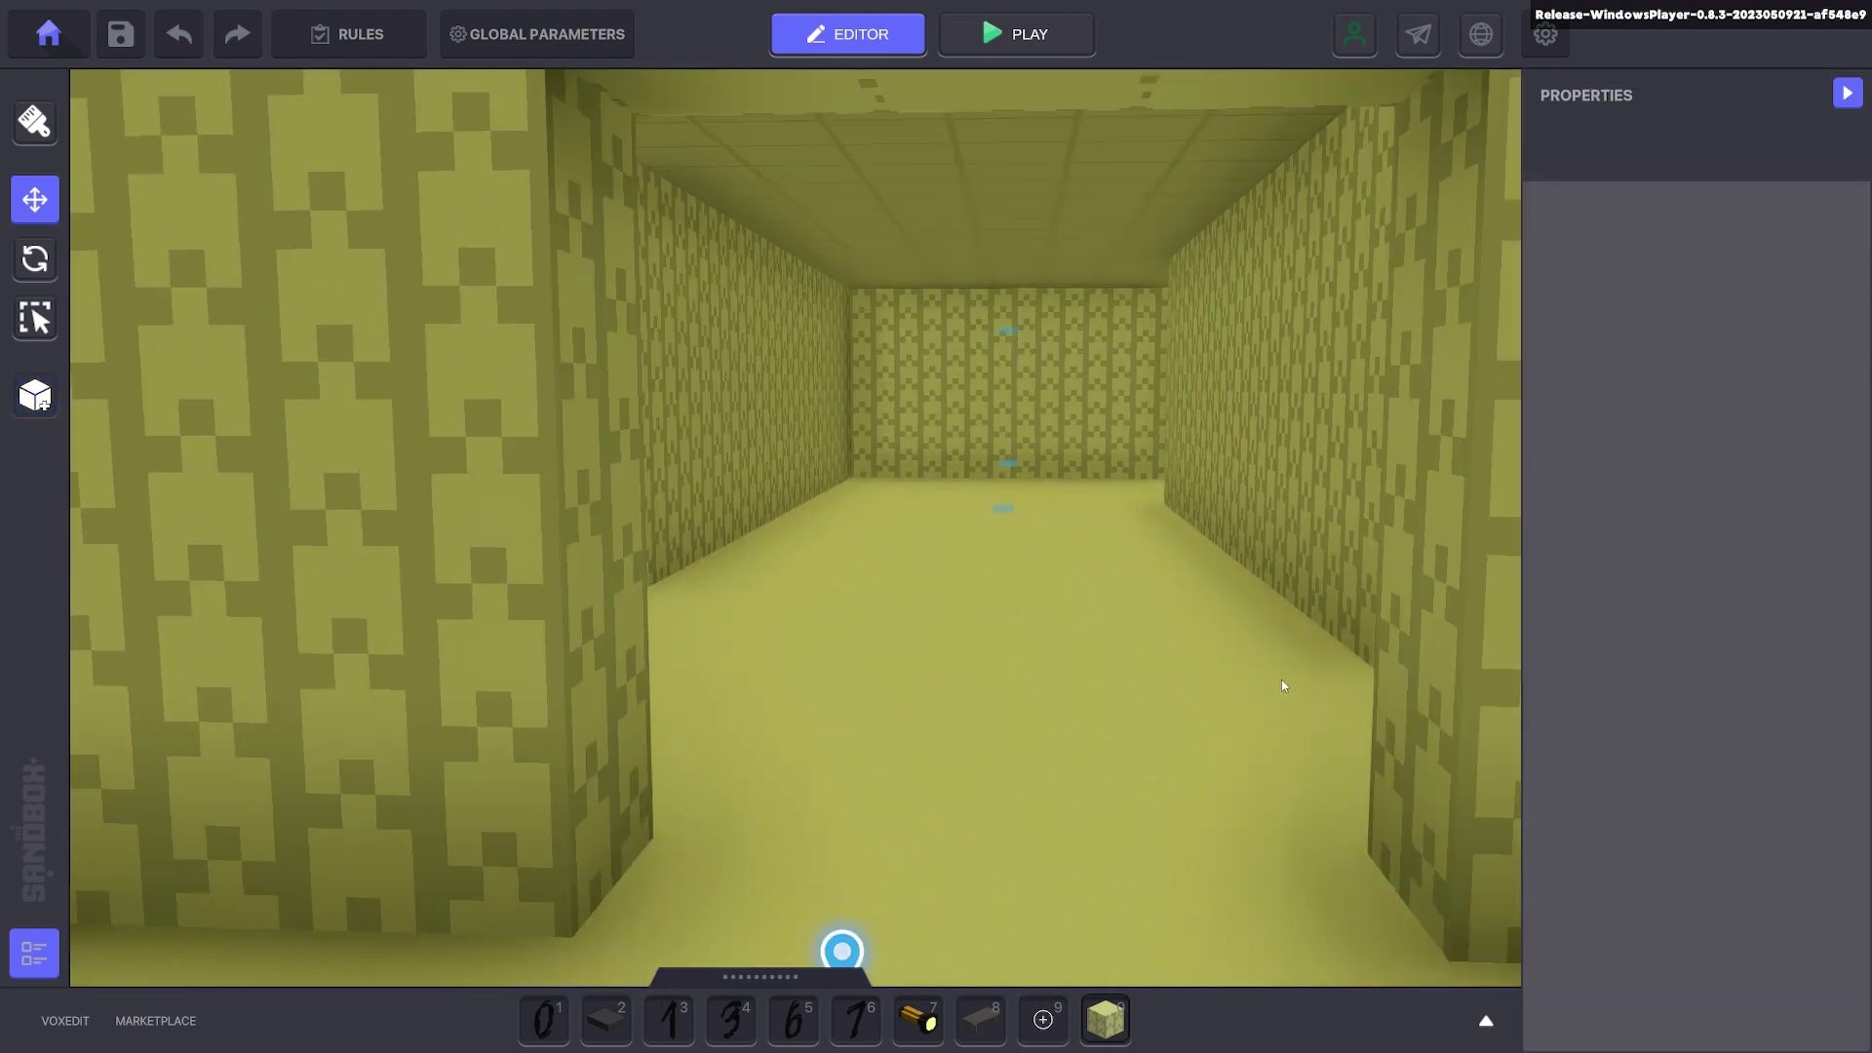
- Start a playtest and walk the avatar into the gas room without the helmet
{"action": "scroll", "coordinate": [1281, 681], "scroll_direction": "down", "scroll_amount": 3}
{"action": "key", "text": "ctrl+p"}
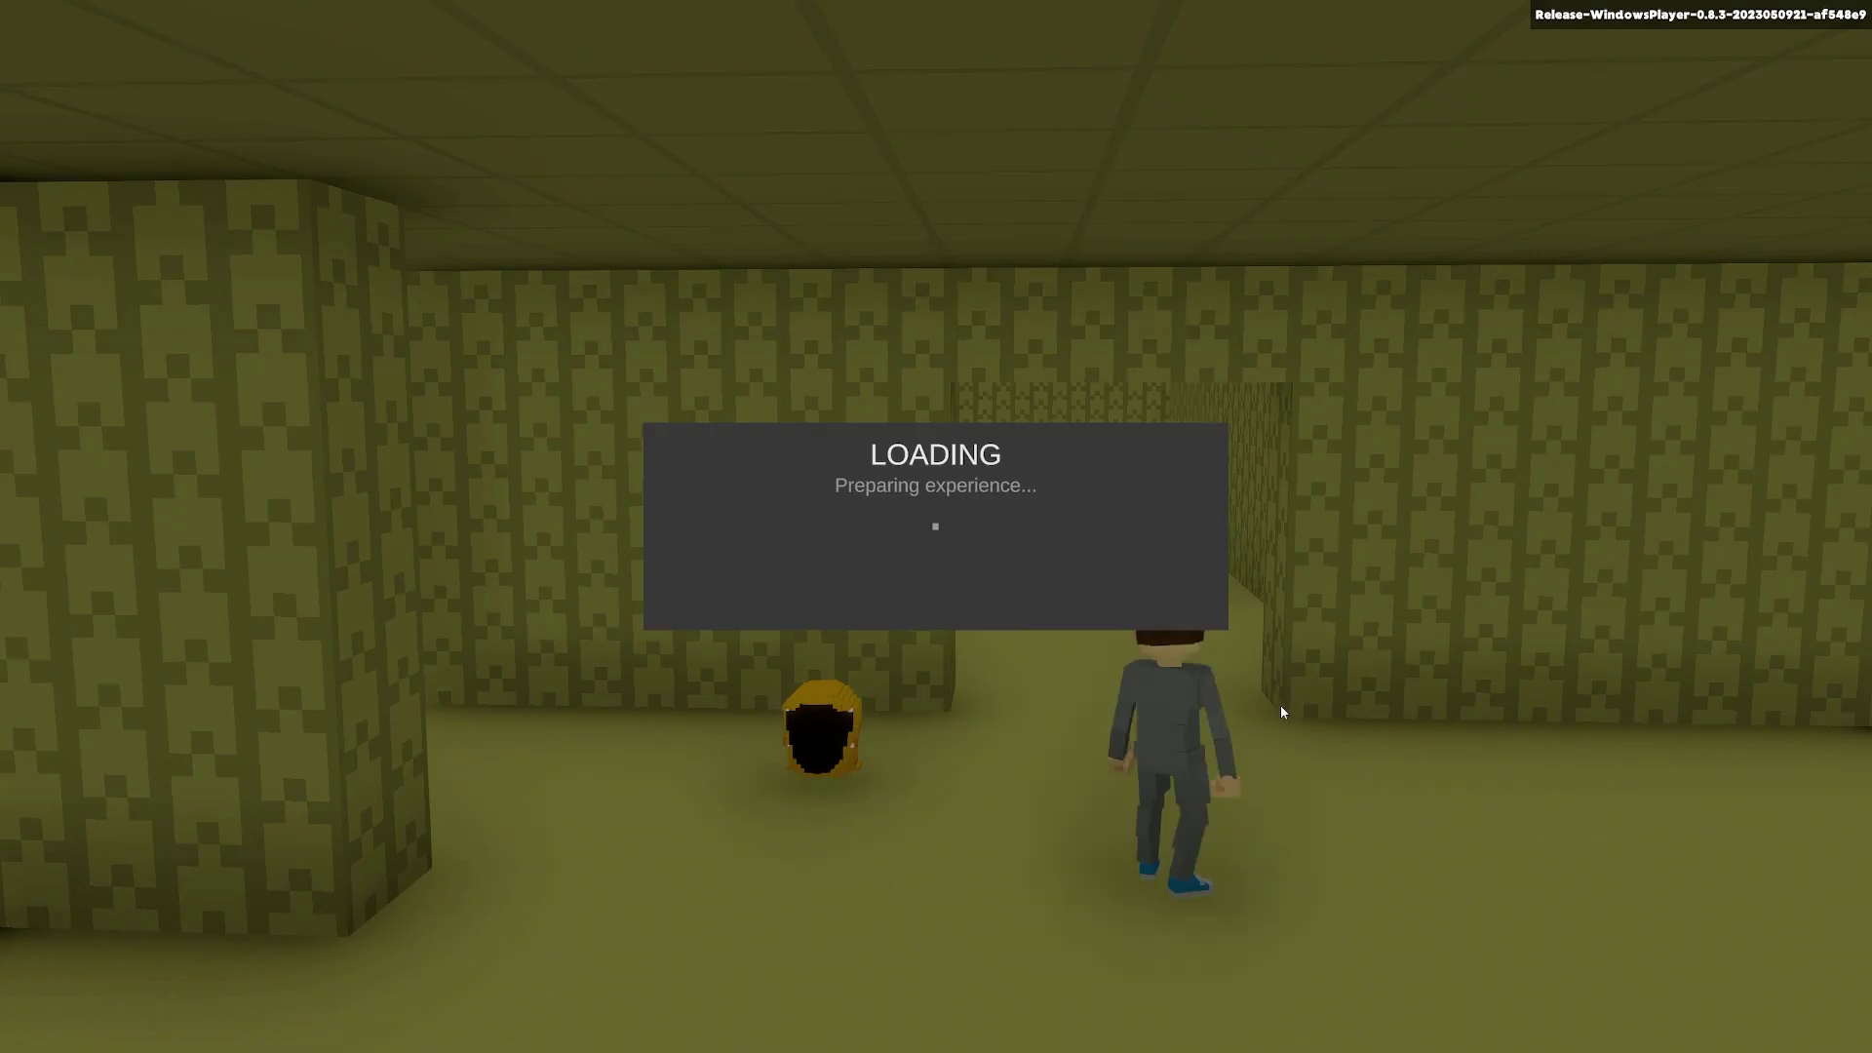
{"action": "key", "text": "w"}
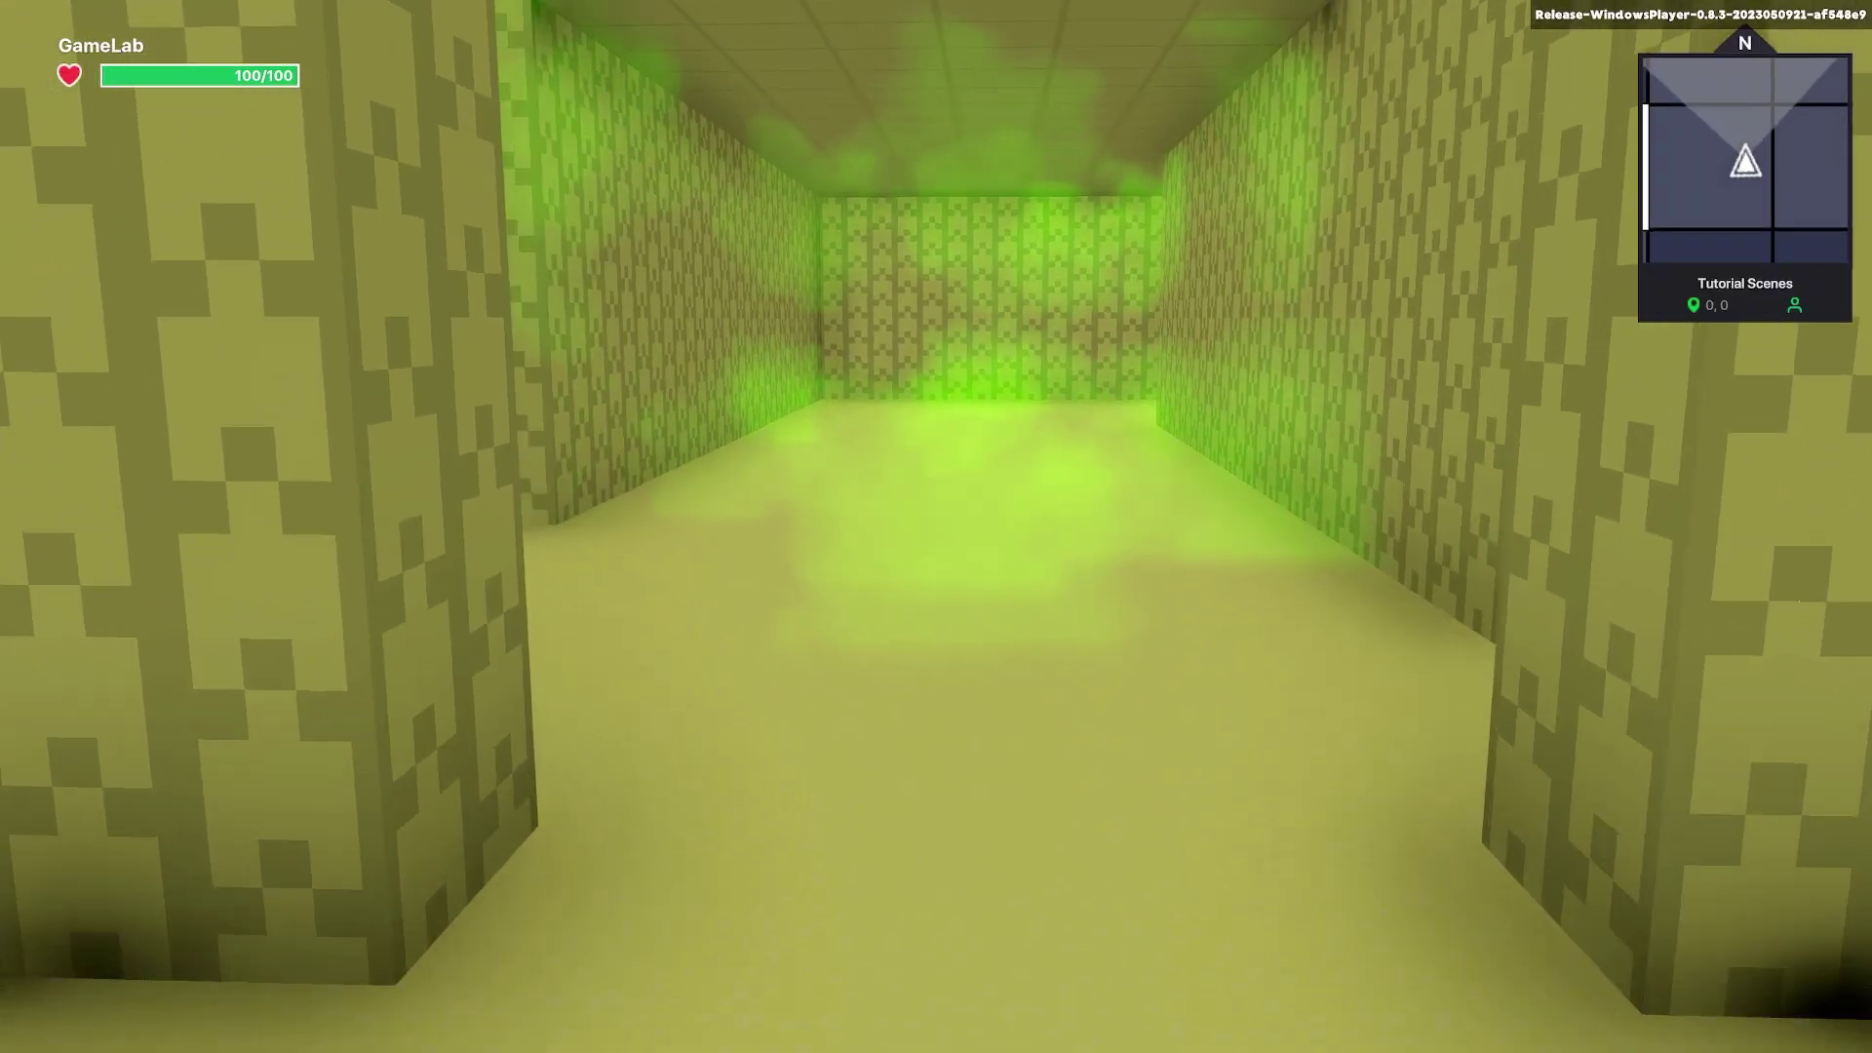
{"action": "key", "text": "w"}
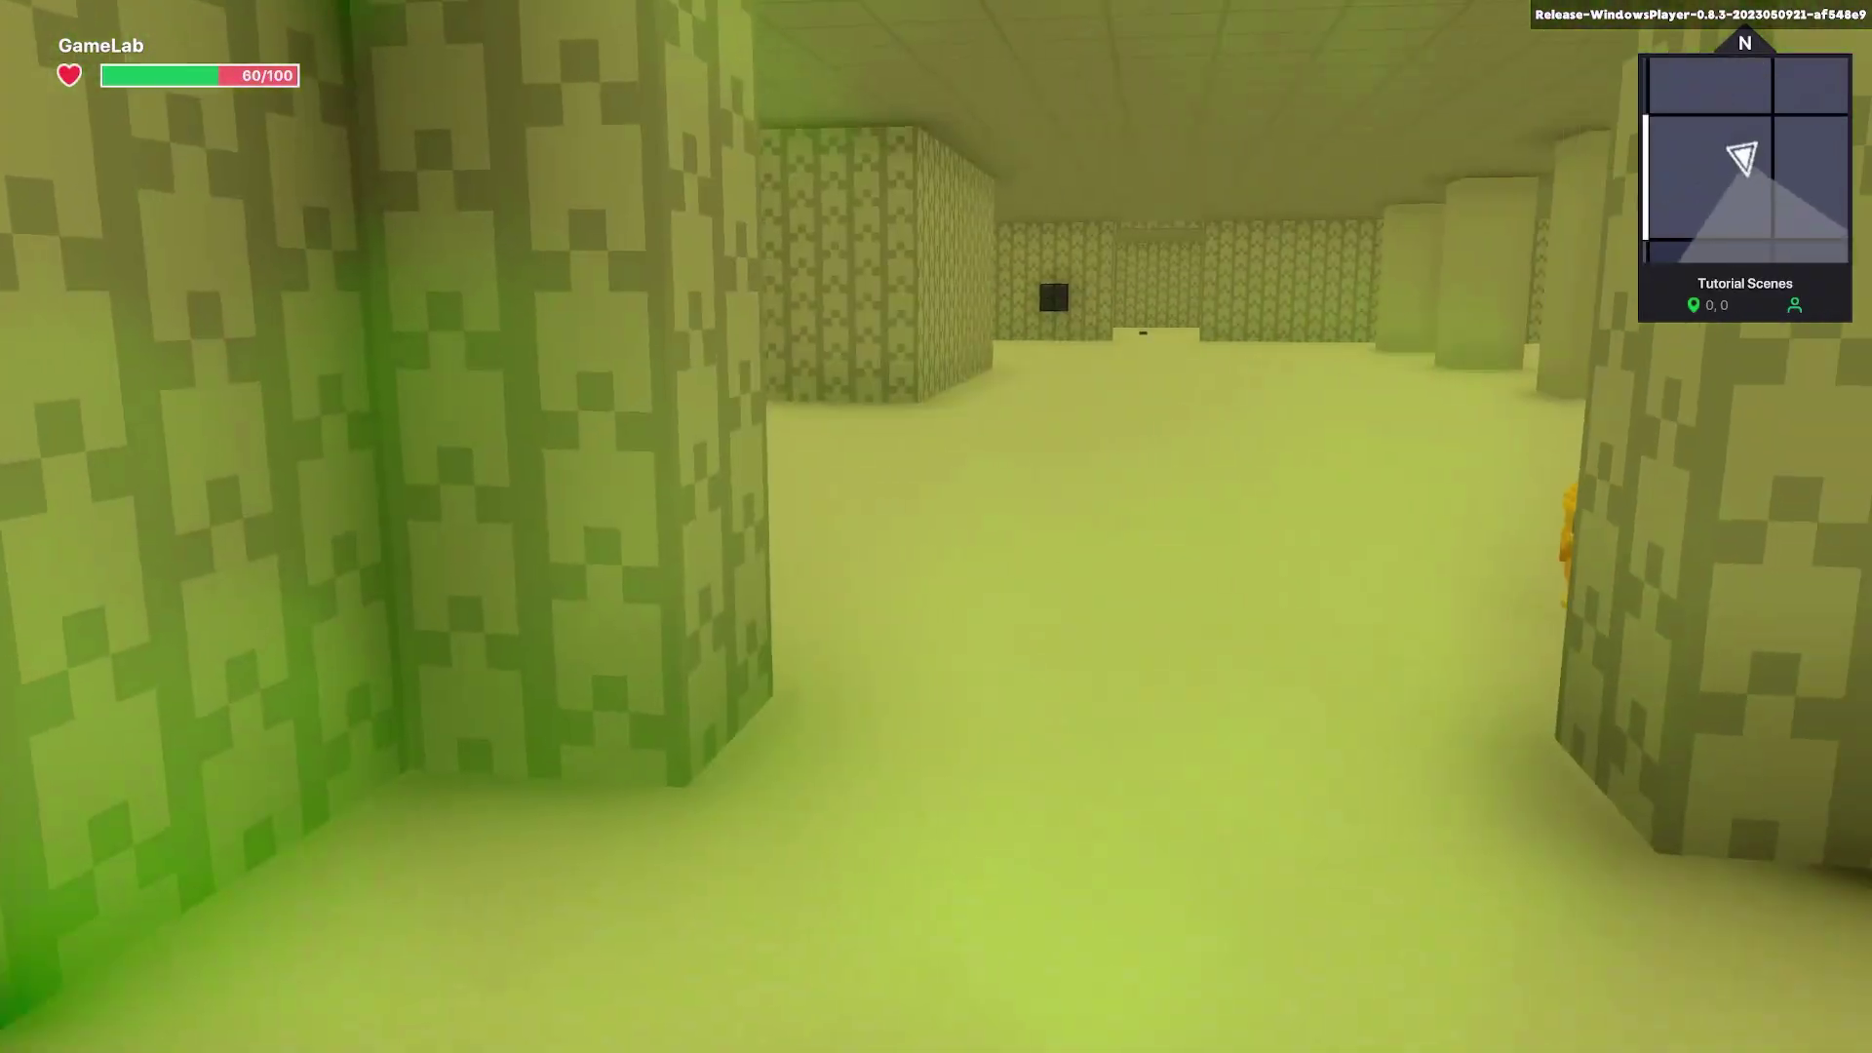
- Collect the hazmat helmet in the playtest and walk back through the gas room to check the protection
{"action": "key", "text": "w"}
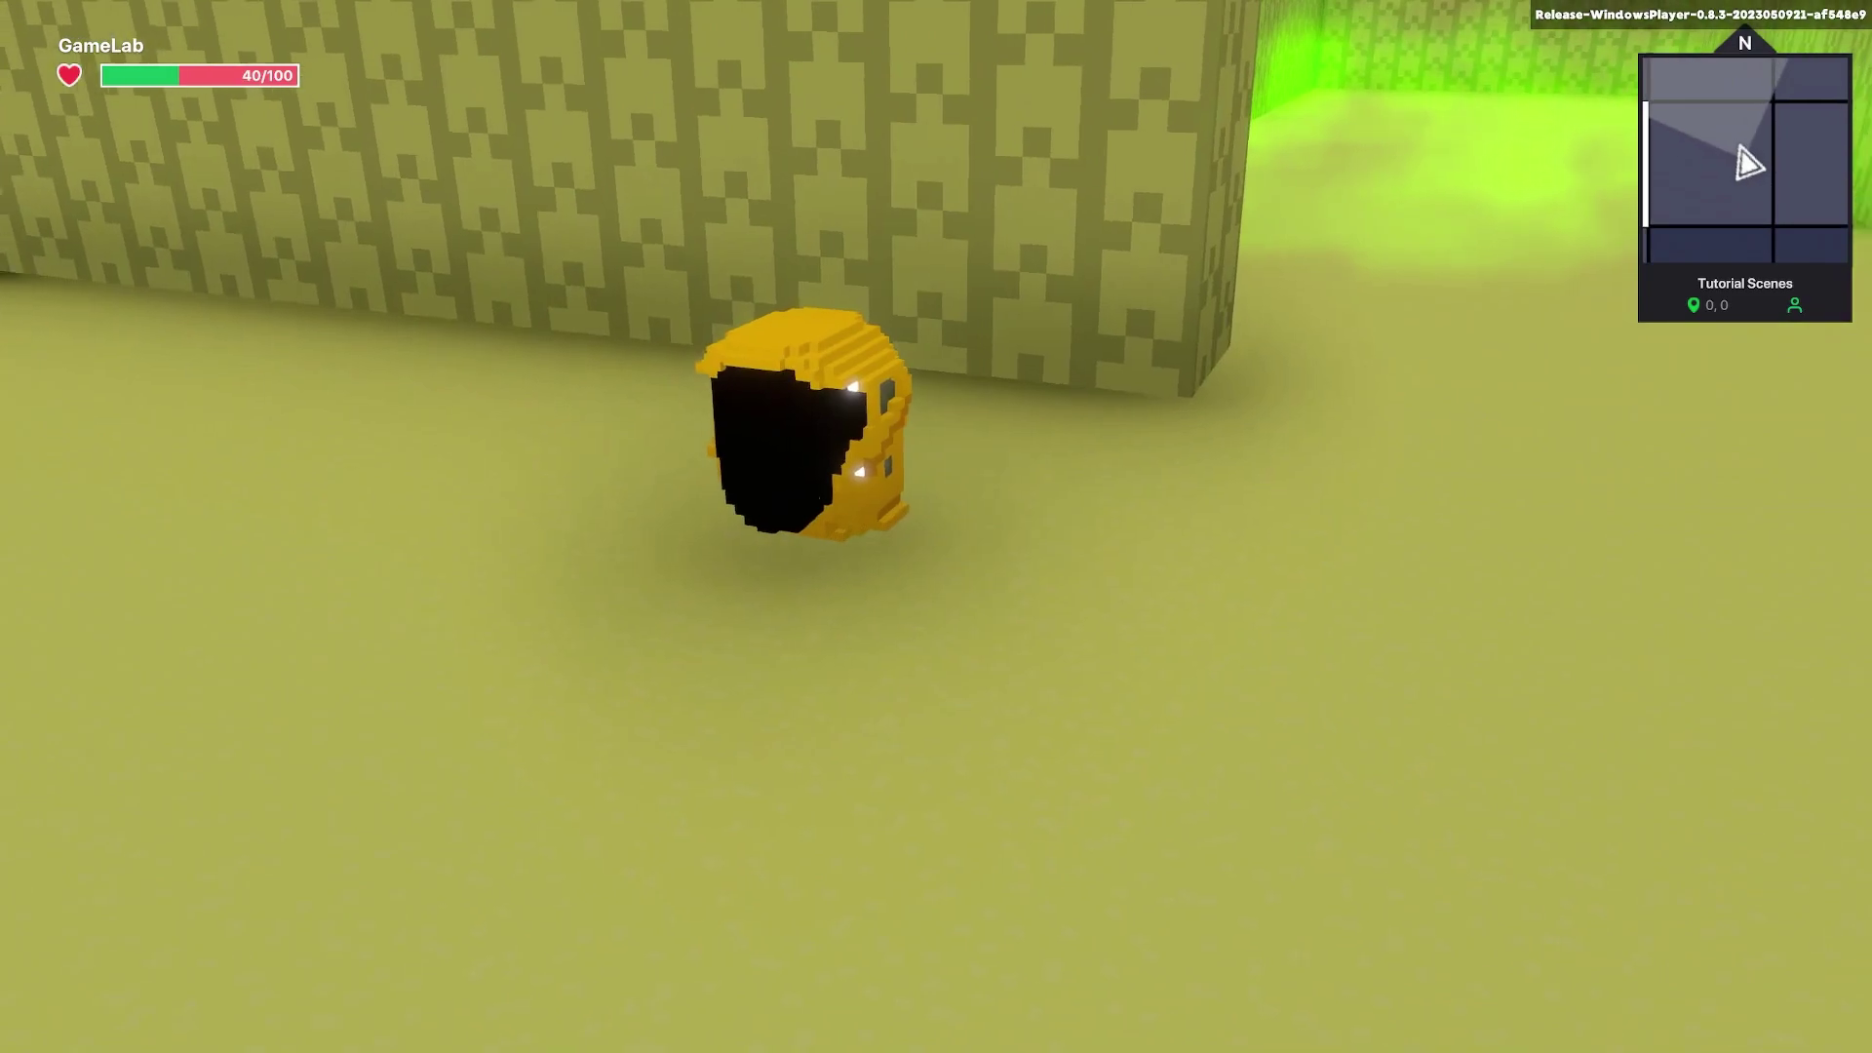
{"action": "key", "text": "w"}
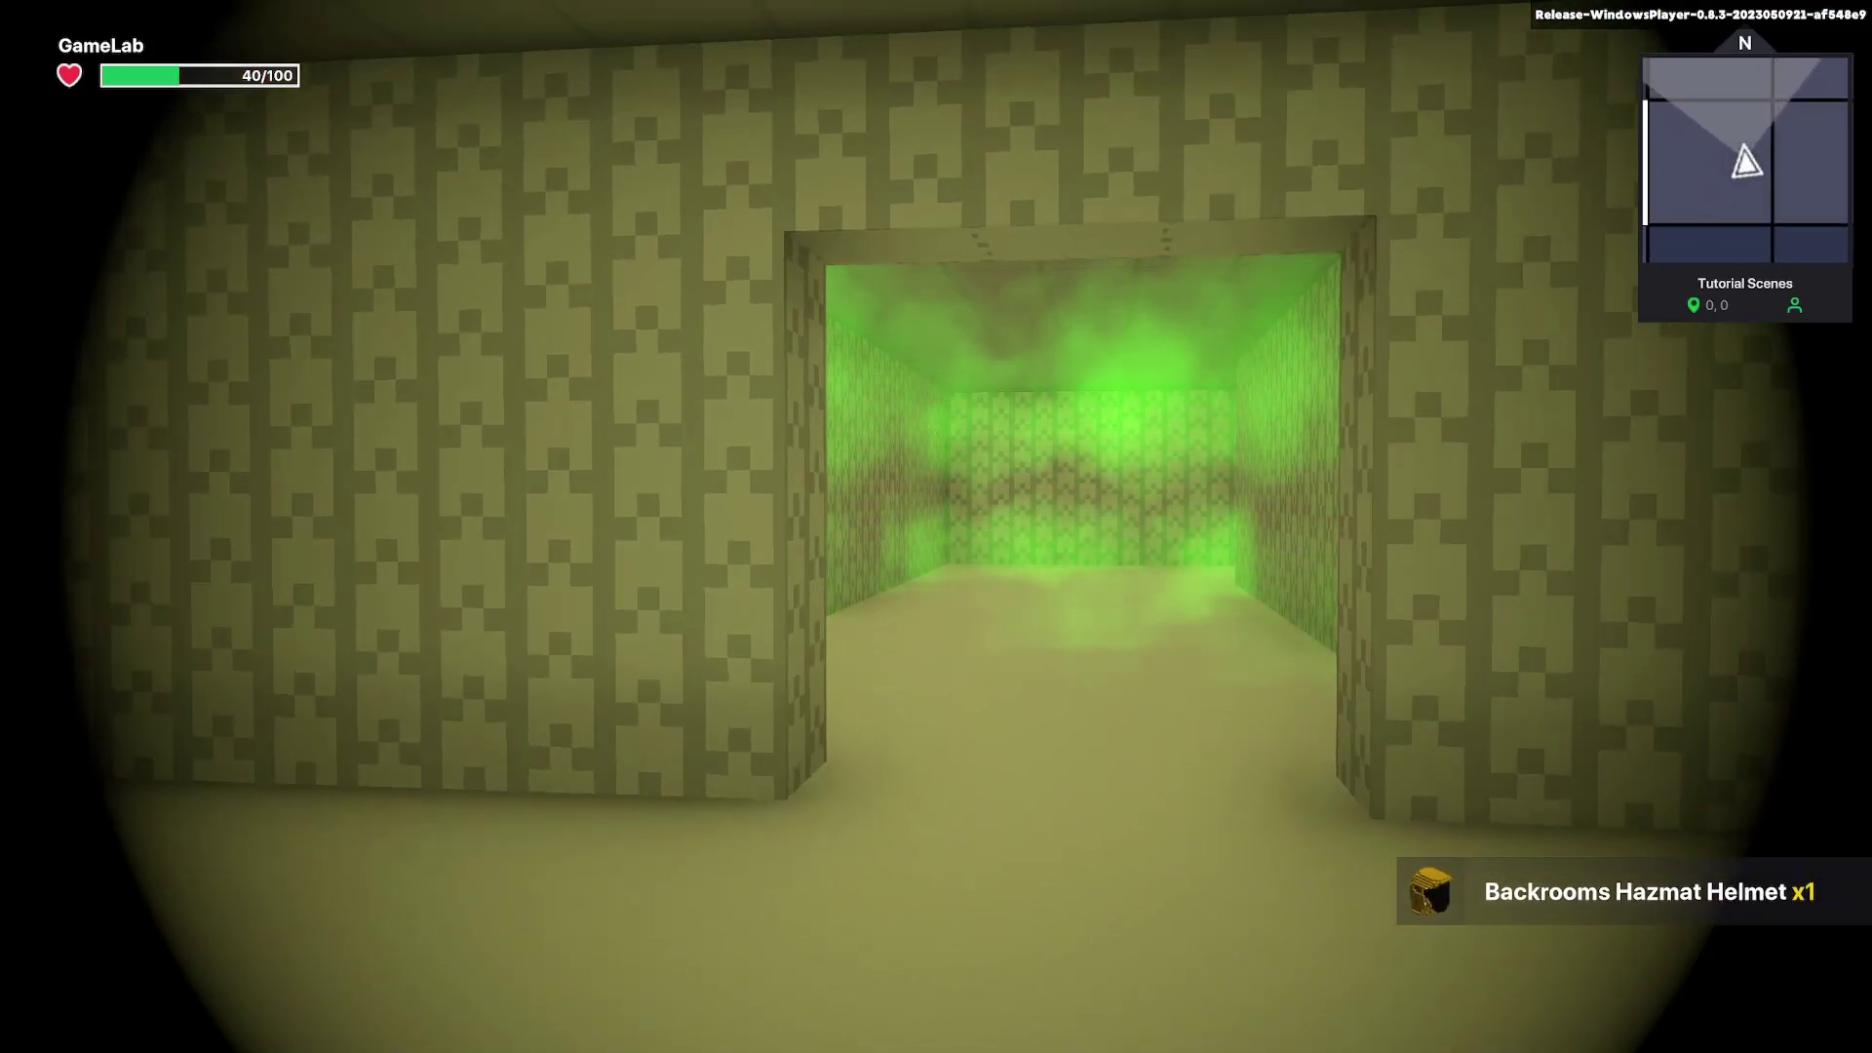
{"action": "key", "text": "w"}
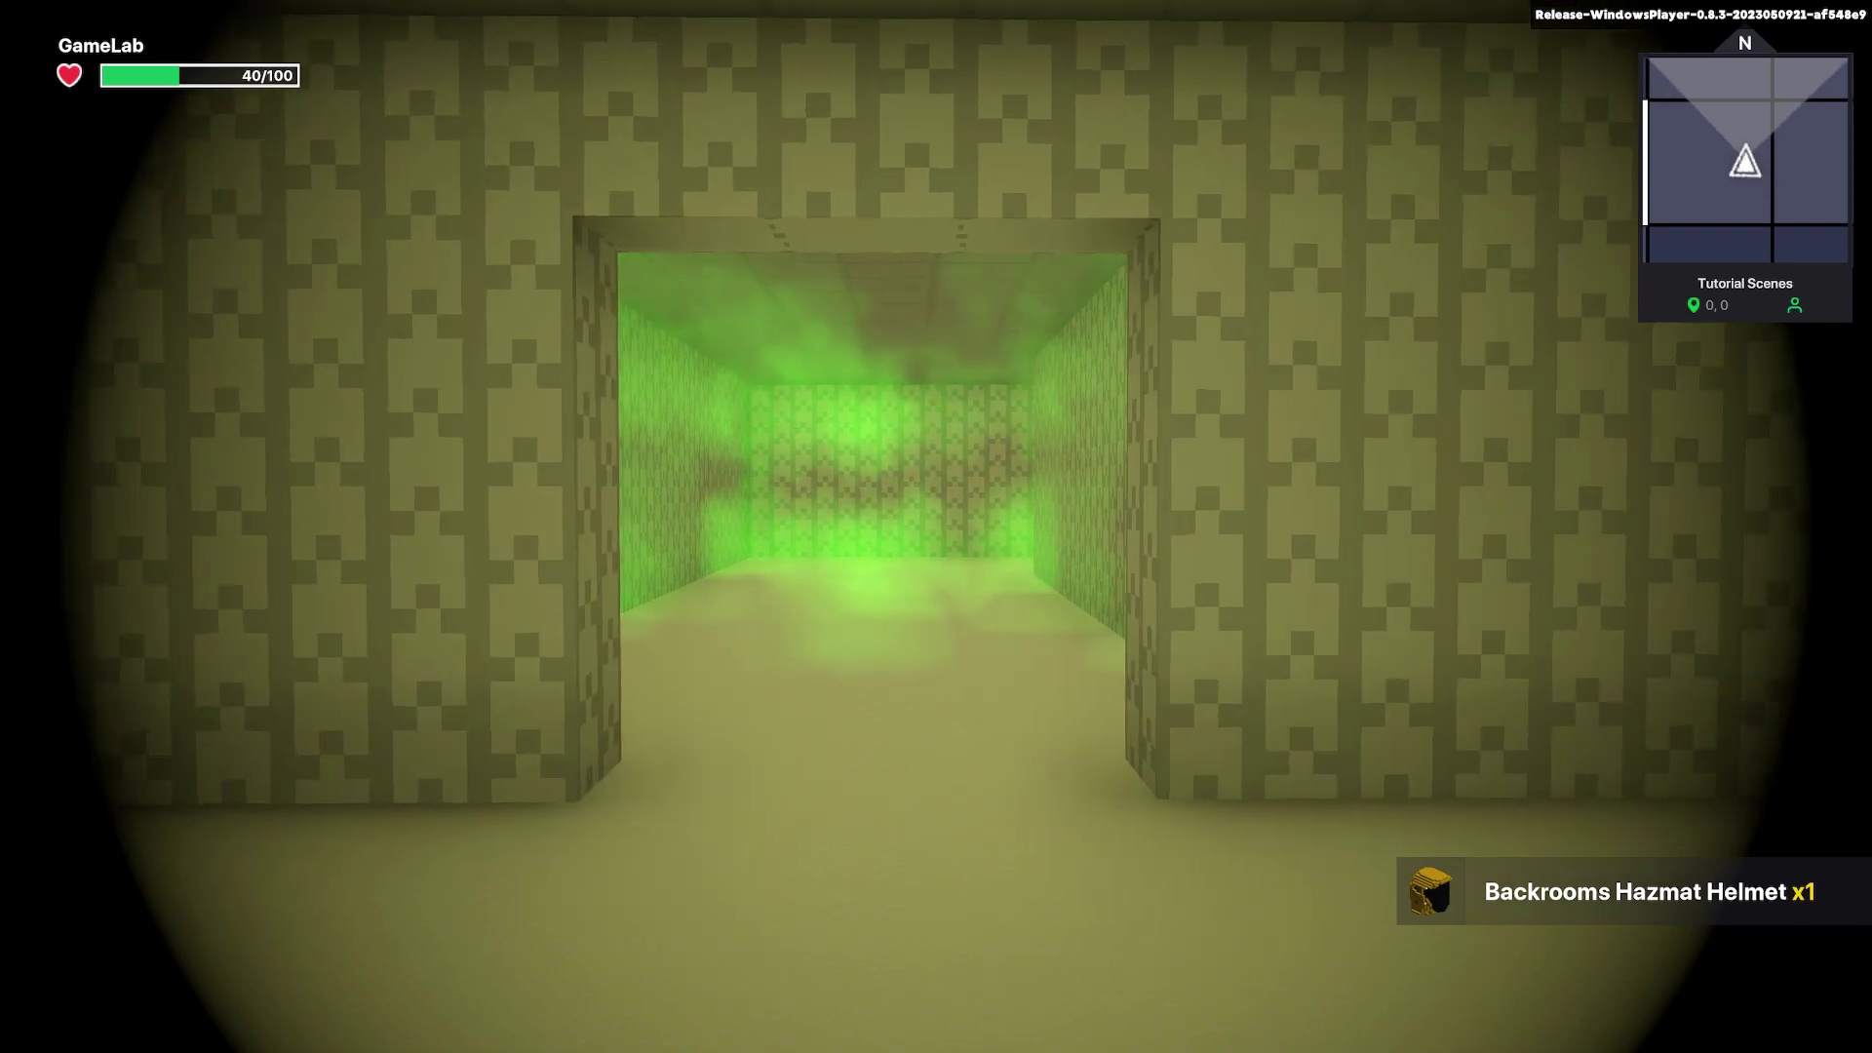
{"action": "key", "text": "w"}
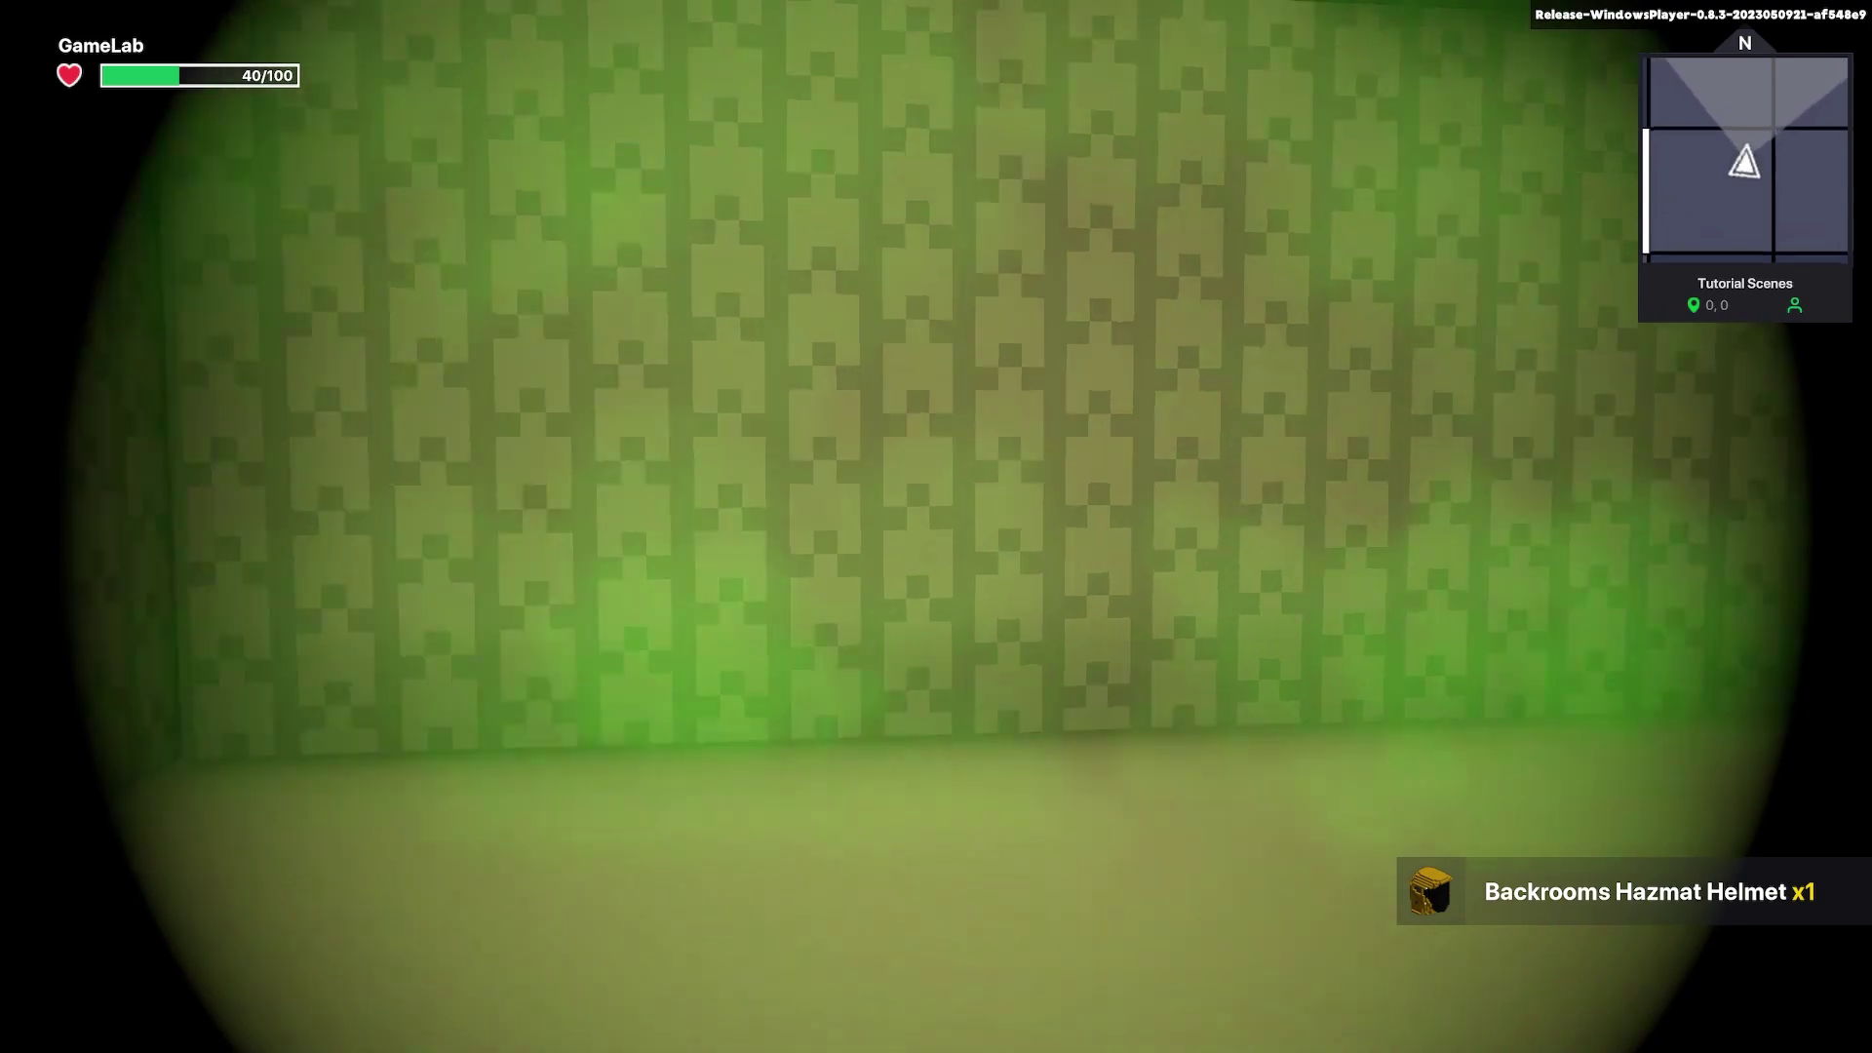
{"action": "key", "text": "w"}
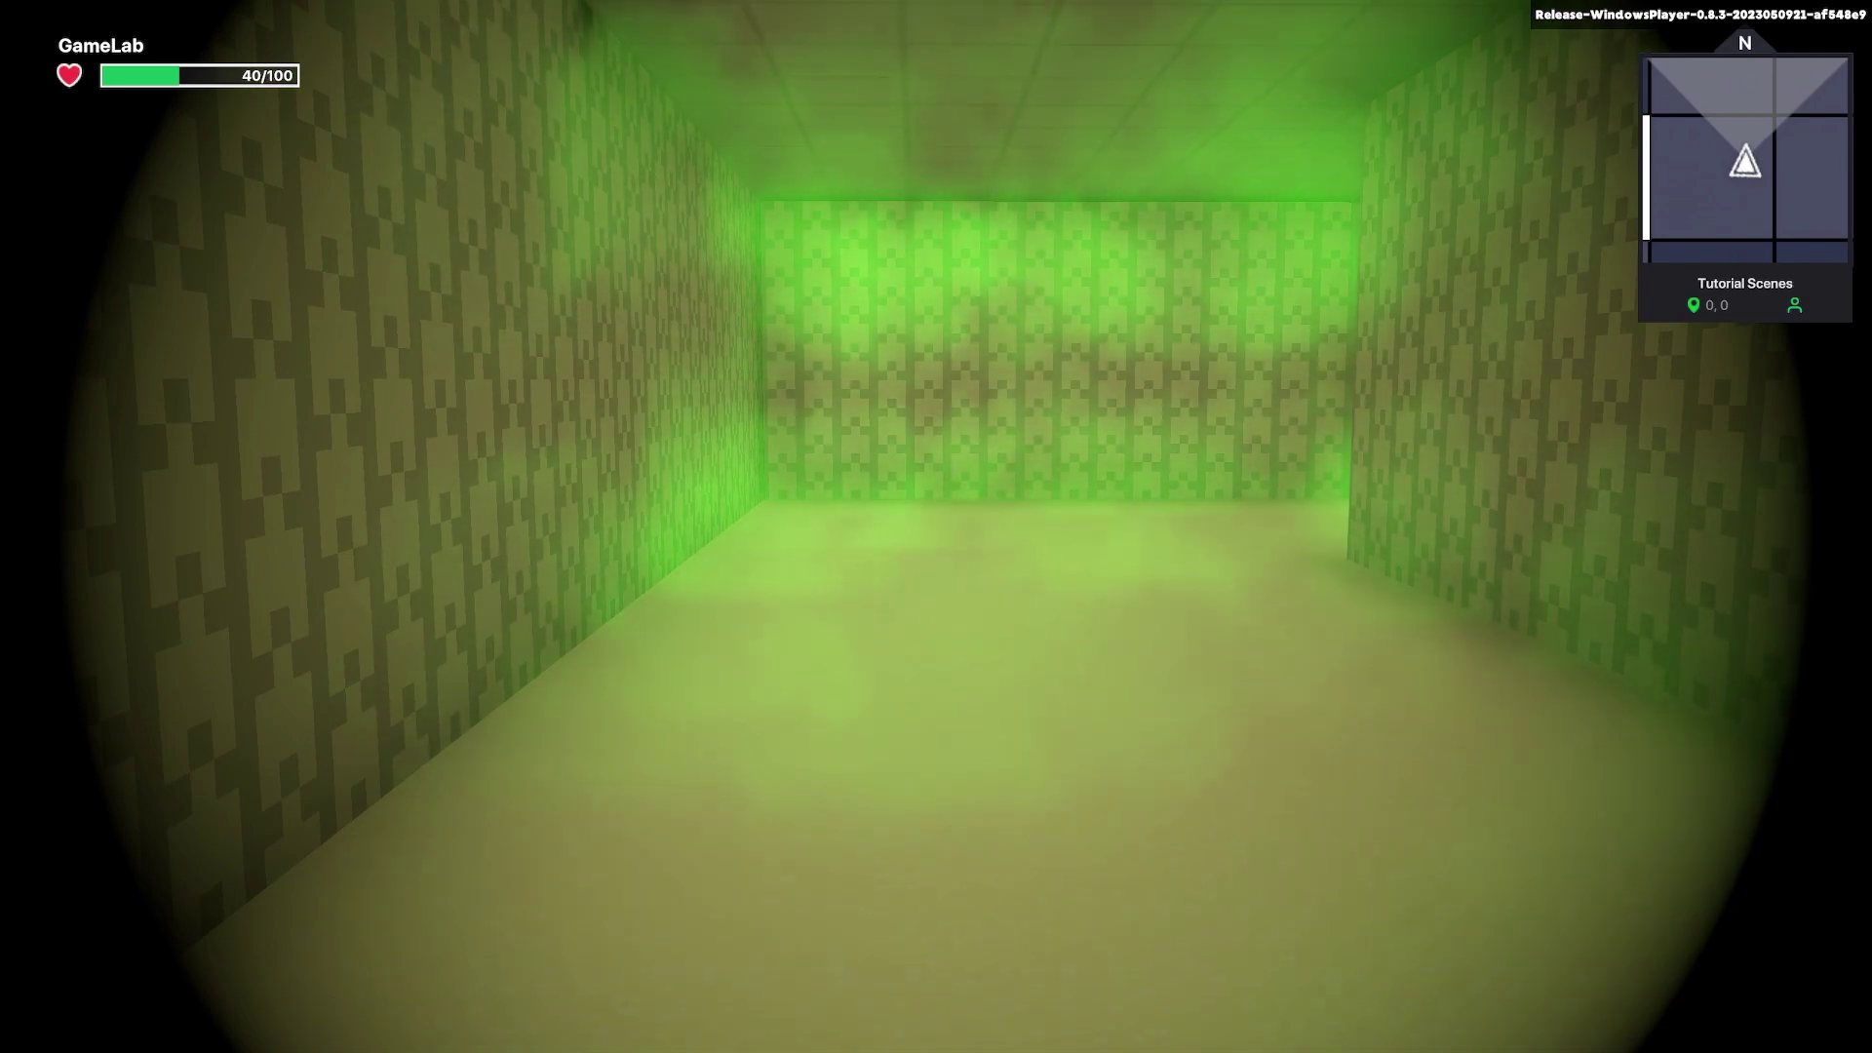
{"action": "key", "text": "w"}
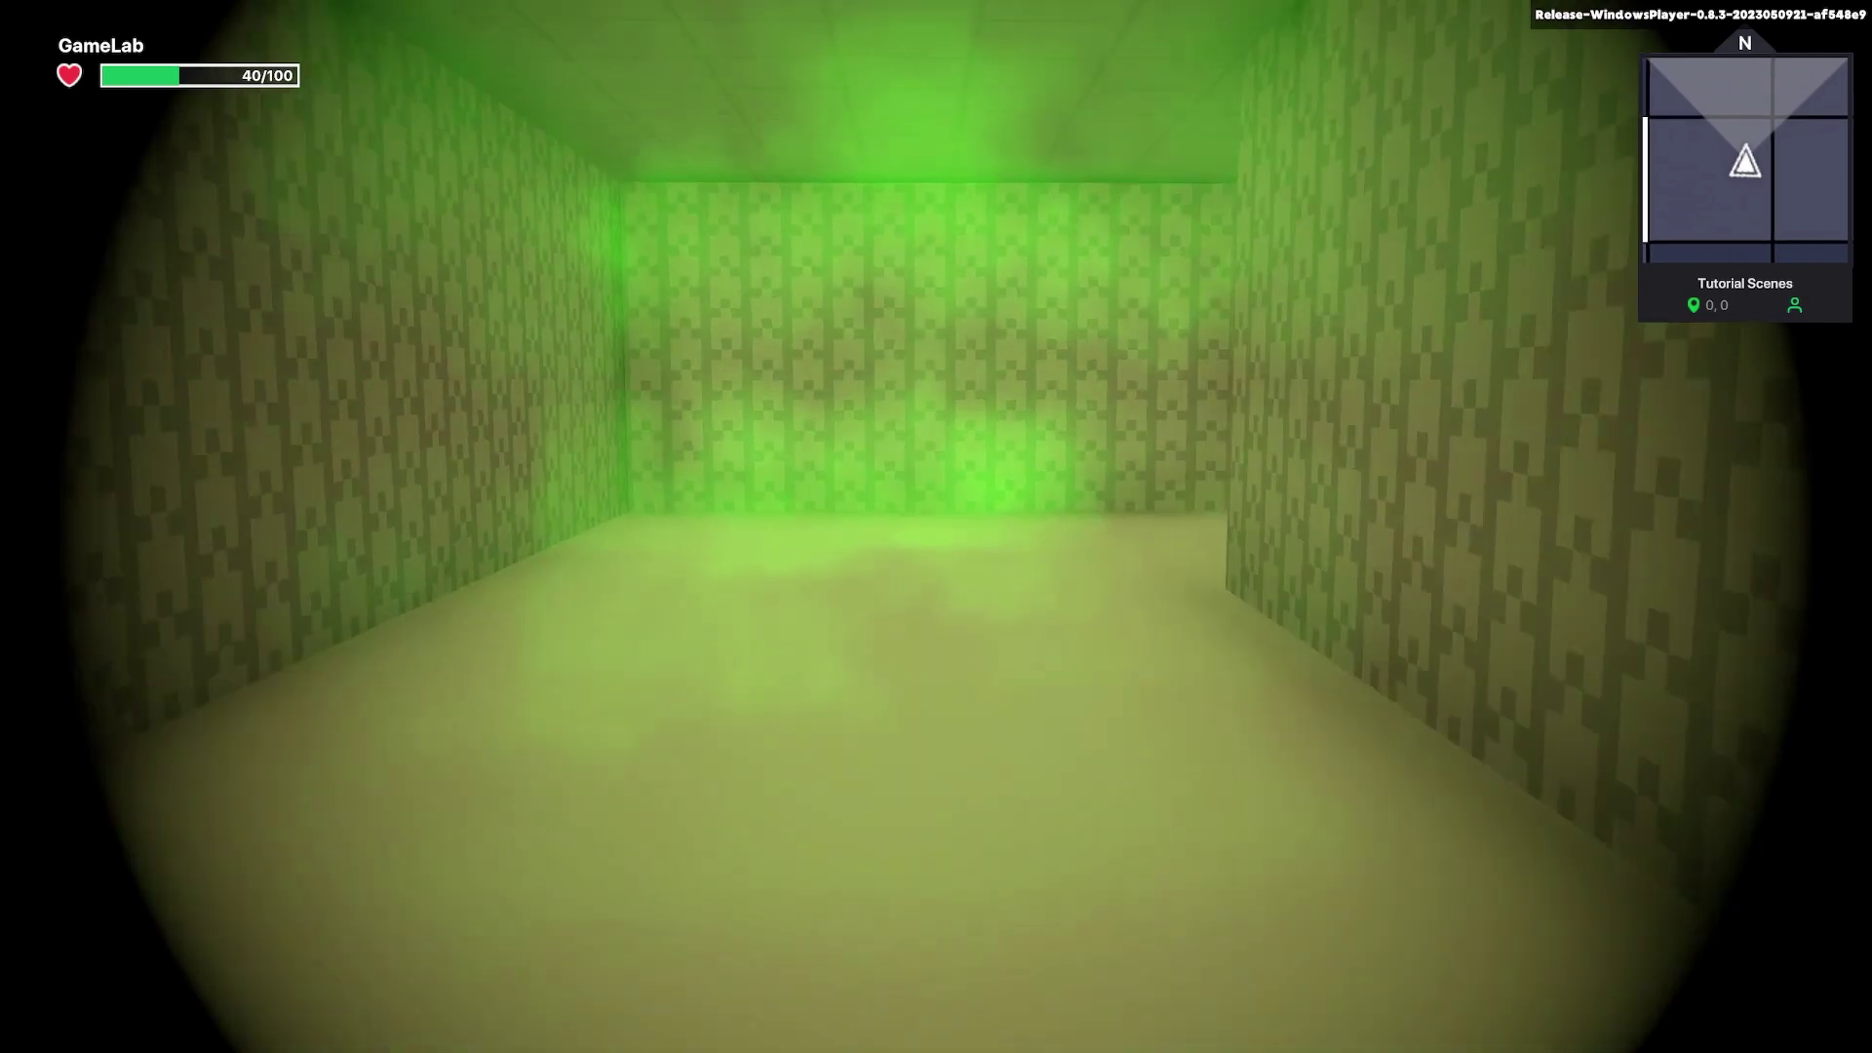